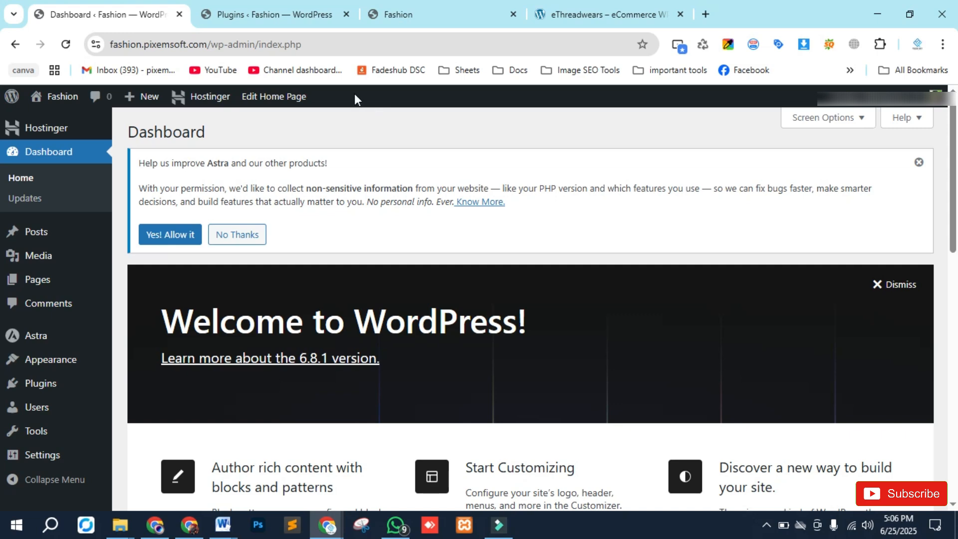
- Switch to the site's plugins page and open the Add Plugins page
{"action": "left_click", "coordinate": [249, 12]}
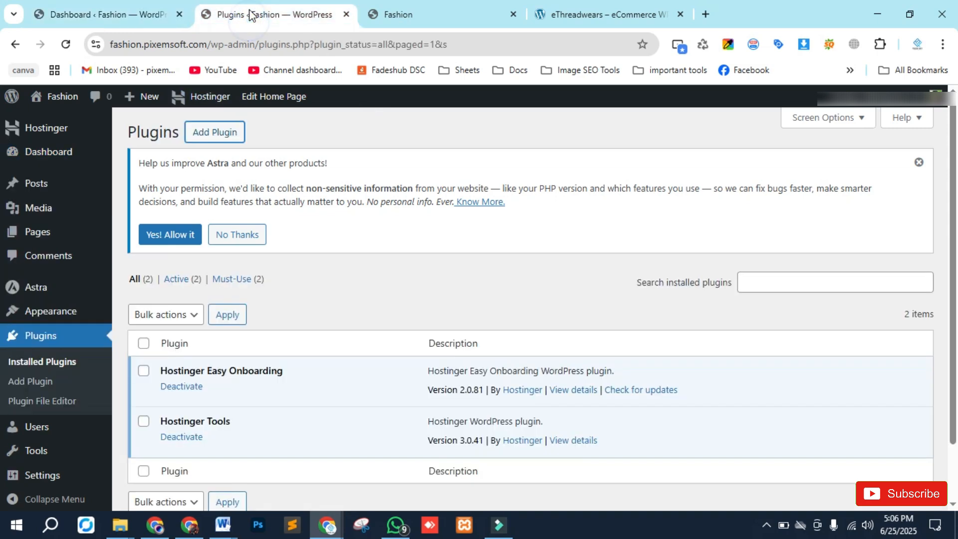
{"action": "scroll", "coordinate": [326, 299], "scroll_direction": "down", "scroll_amount": 1}
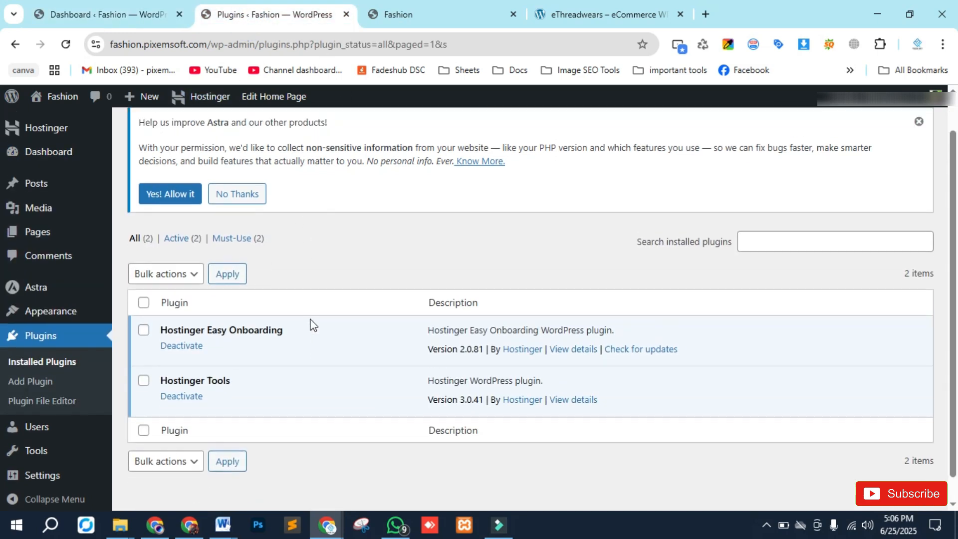
{"action": "scroll", "coordinate": [313, 325], "scroll_direction": "up", "scroll_amount": 2}
{"action": "left_click", "coordinate": [213, 132]}
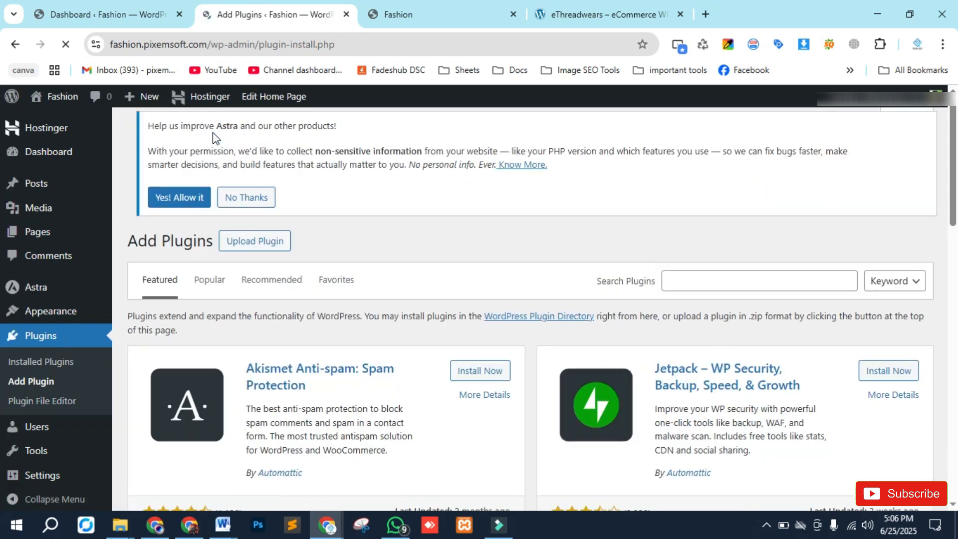
- Search the plugin directory for Contact form 7 and install the Contact Form 7 plugin
{"action": "left_click", "coordinate": [698, 284]}
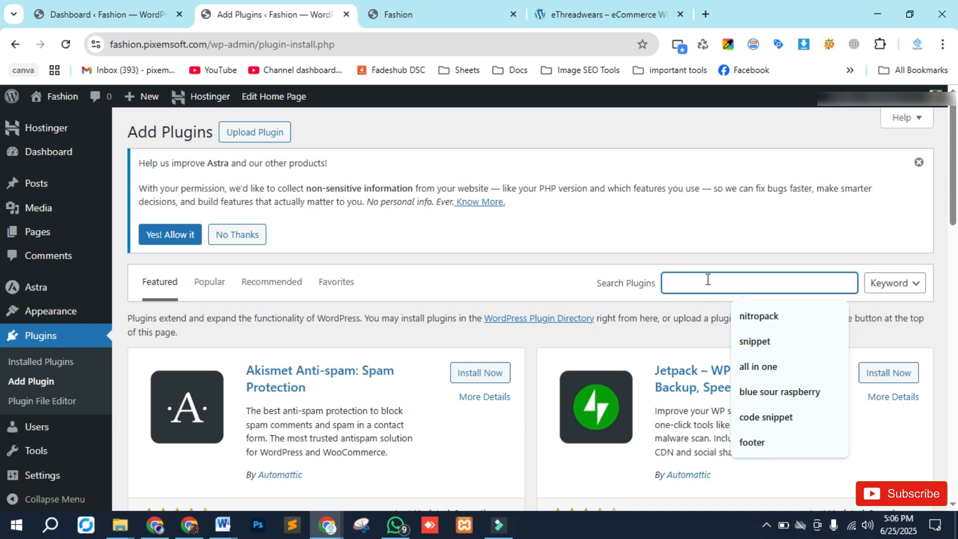
{"action": "type", "text": "Contact f"}
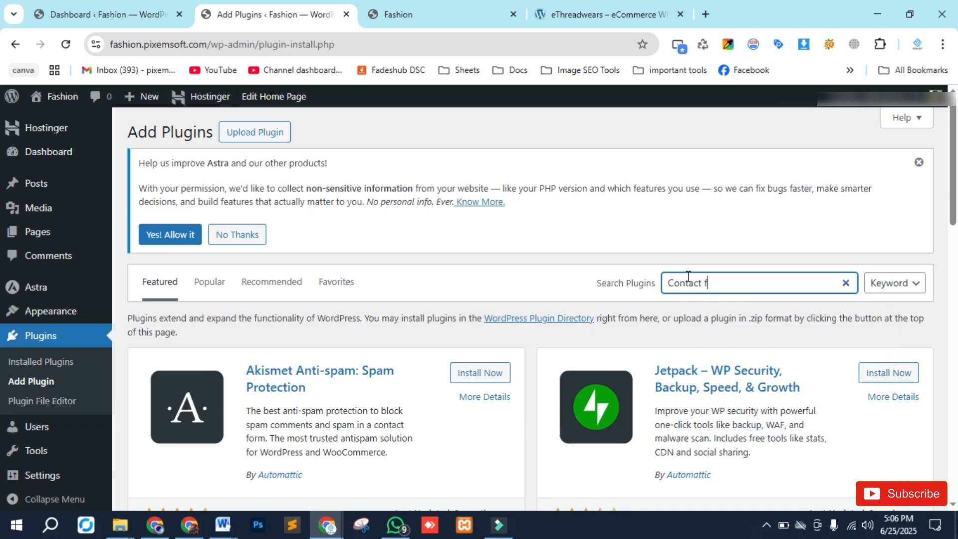
{"action": "type", "text": "orm 7"}
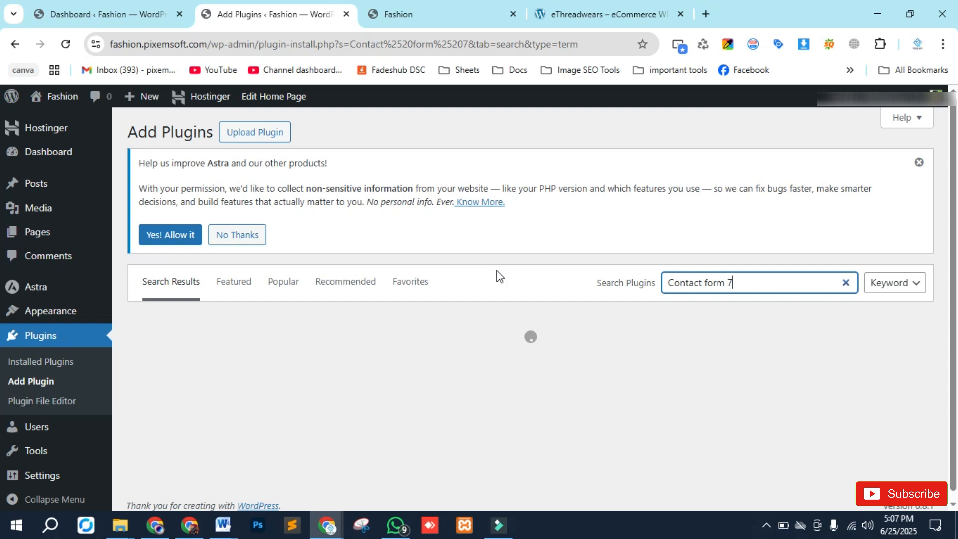
{"action": "left_click", "coordinate": [472, 363]}
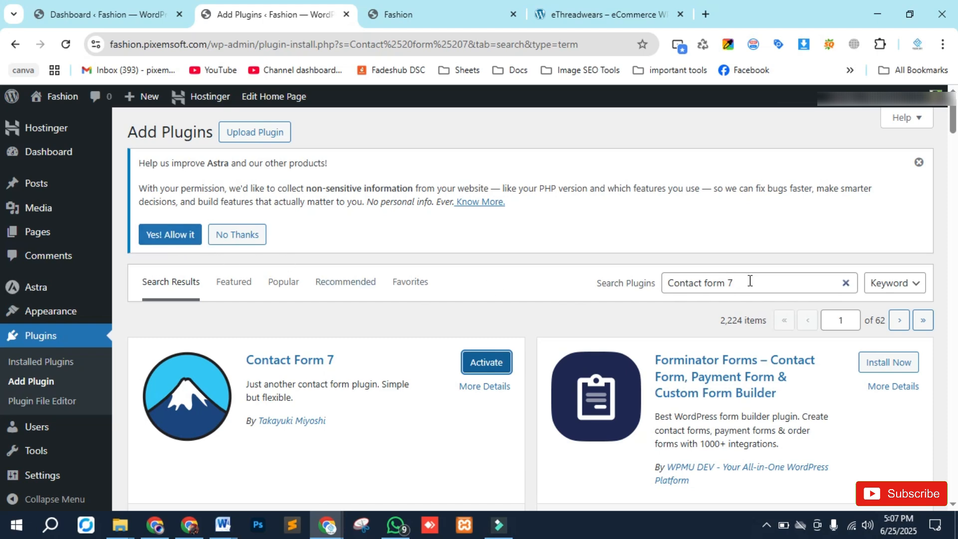
- Replace the search with elementor and install Elementor Website Builder
{"action": "left_click_drag", "start_coordinate": [751, 281], "coordinate": [668, 283]}
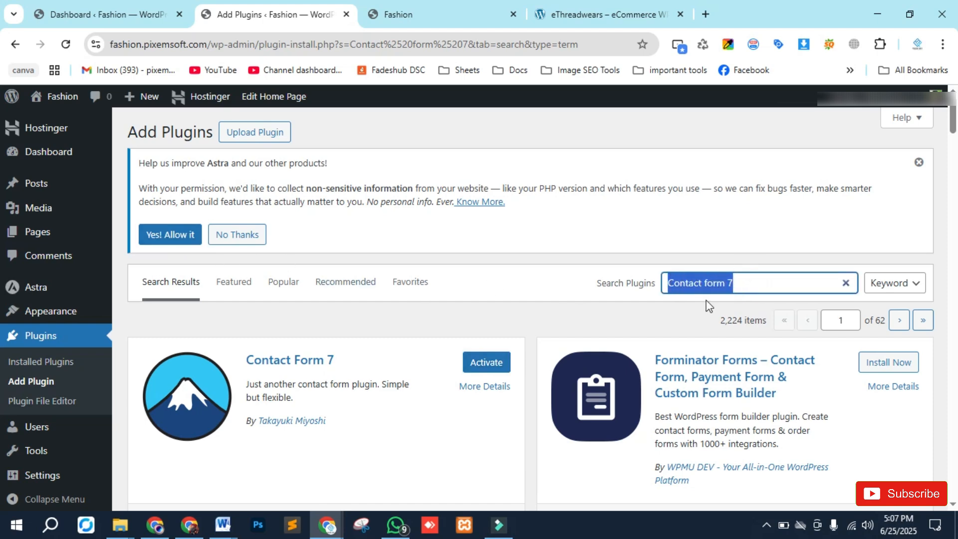
{"action": "key", "text": "BackSpace"}
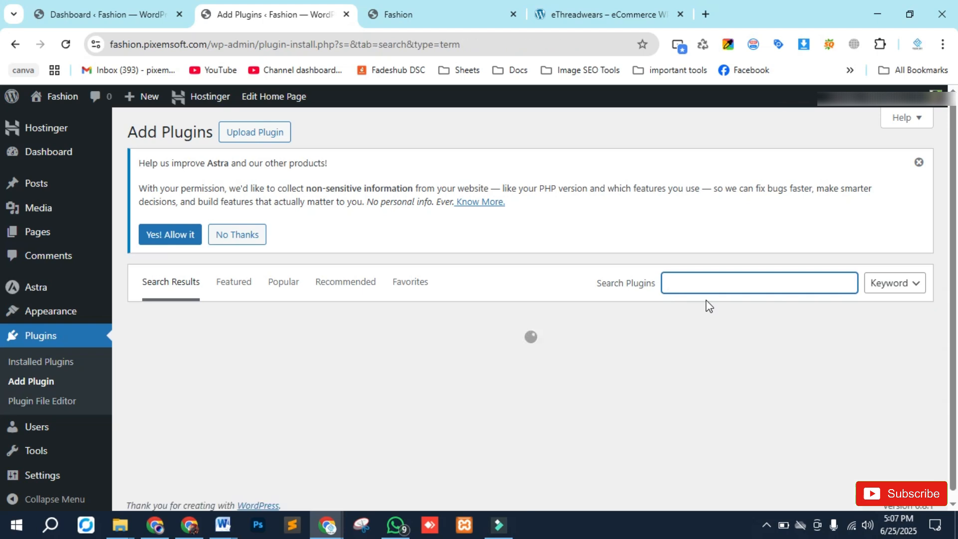
{"action": "type", "text": "eleme"}
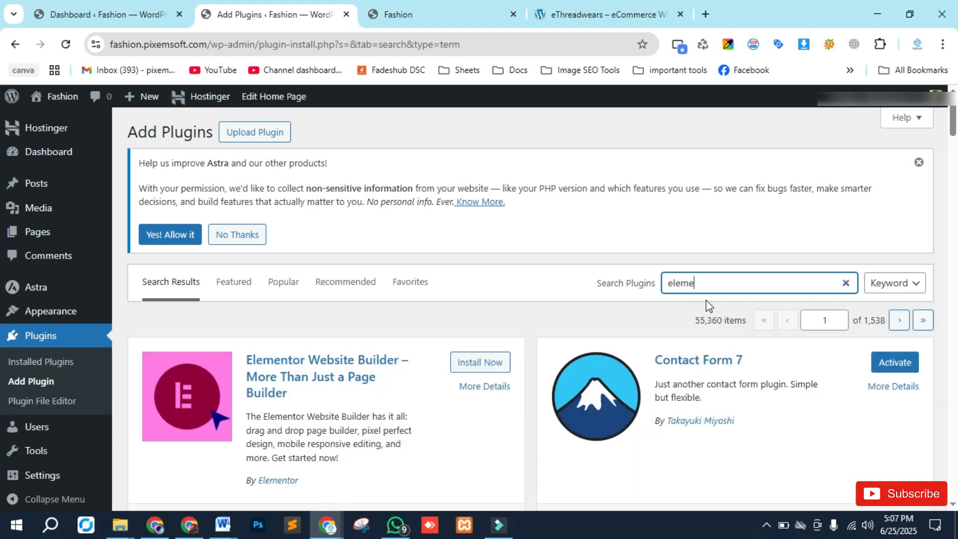
{"action": "type", "text": "ntor"}
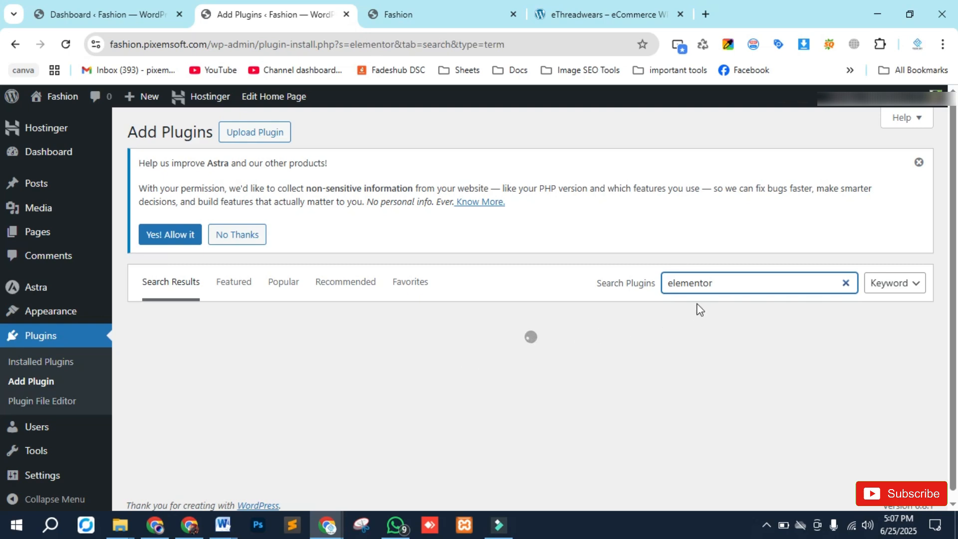
{"action": "scroll", "coordinate": [539, 357], "scroll_direction": "down", "scroll_amount": 7}
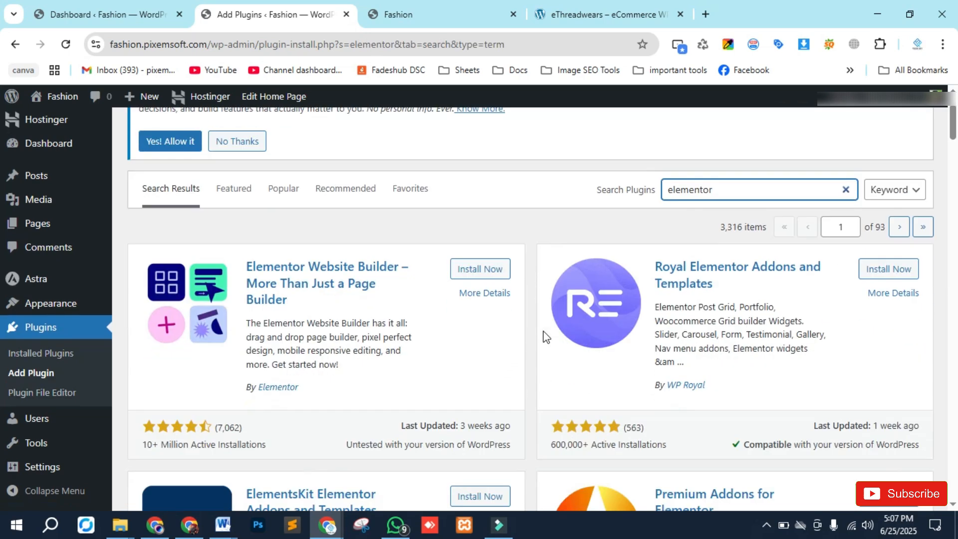
{"action": "scroll", "coordinate": [483, 335], "scroll_direction": "up", "scroll_amount": 2}
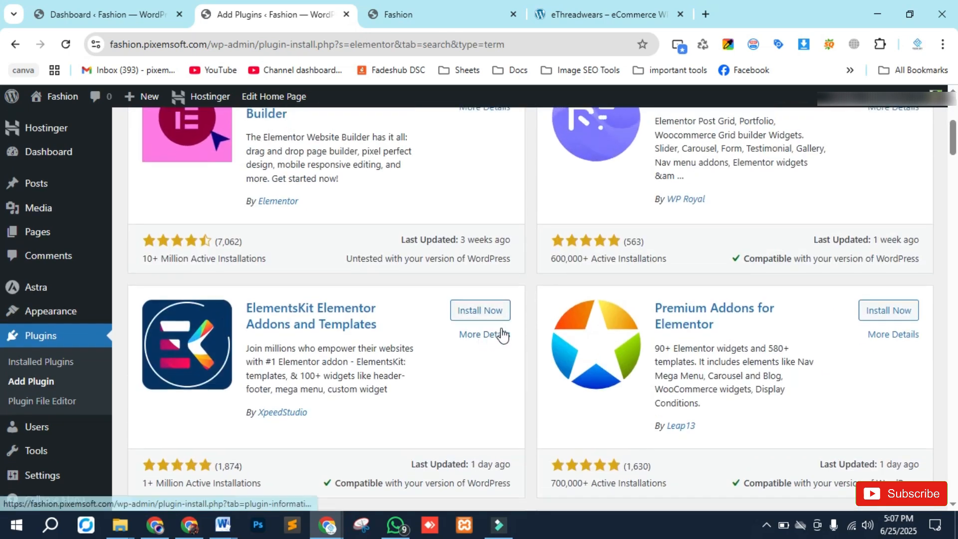
{"action": "scroll", "coordinate": [503, 336], "scroll_direction": "up", "scroll_amount": 3}
{"action": "left_click", "coordinate": [479, 295]}
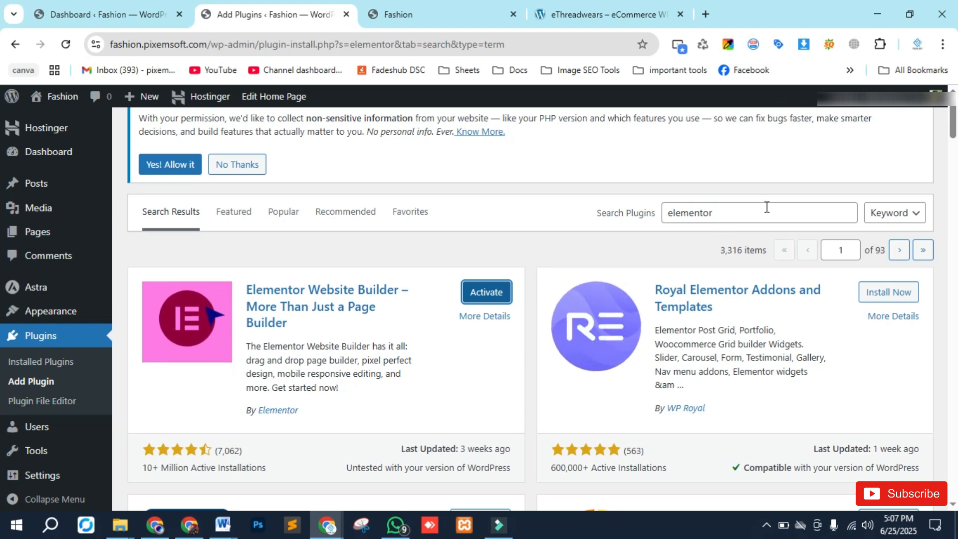
- Replace the search with woocommerce and install the WooCommerce plugin
{"action": "left_click_drag", "start_coordinate": [746, 207], "coordinate": [692, 203]}
{"action": "double_click", "coordinate": [725, 212]}
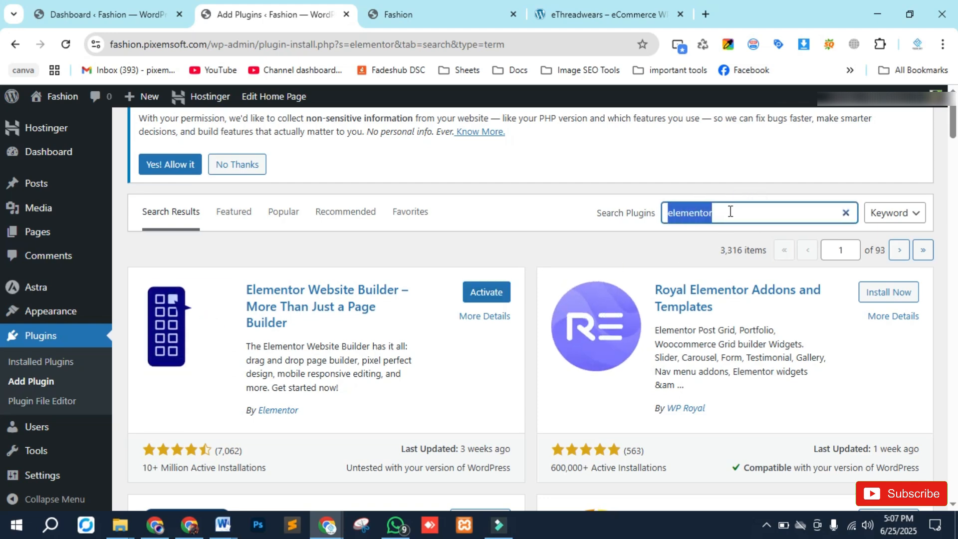
{"action": "type", "text": "woocommerce"}
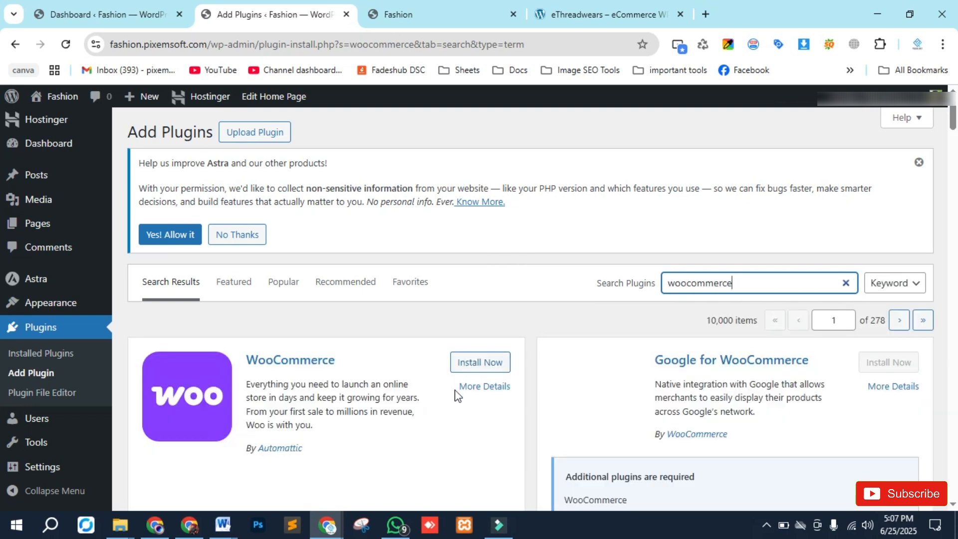
{"action": "left_click", "coordinate": [487, 363]}
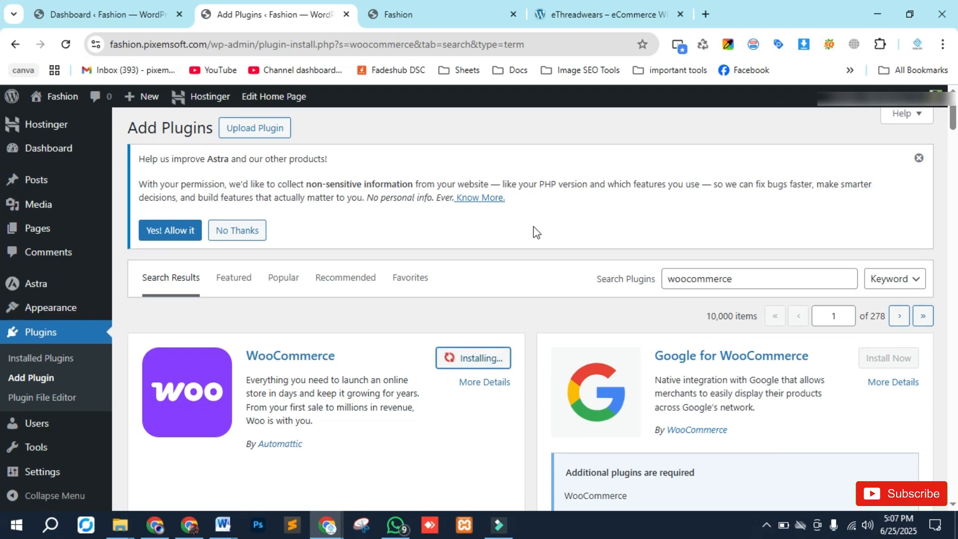
{"action": "scroll", "coordinate": [534, 227], "scroll_direction": "down", "scroll_amount": 7}
{"action": "scroll", "coordinate": [536, 281], "scroll_direction": "up", "scroll_amount": 4}
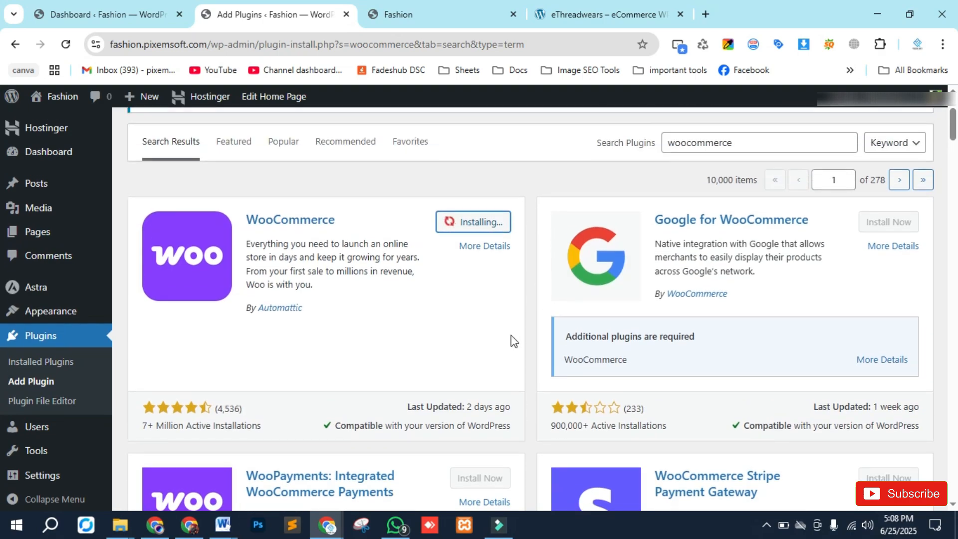
{"action": "scroll", "coordinate": [513, 344], "scroll_direction": "down", "scroll_amount": 10}
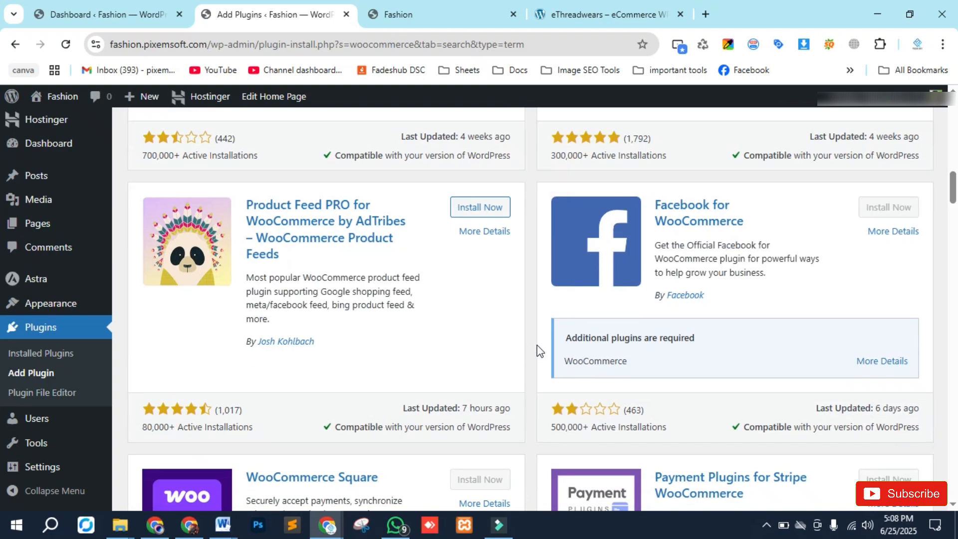
{"action": "scroll", "coordinate": [530, 405], "scroll_direction": "down", "scroll_amount": 5}
{"action": "scroll", "coordinate": [522, 403], "scroll_direction": "up", "scroll_amount": 10}
{"action": "scroll", "coordinate": [519, 399], "scroll_direction": "up", "scroll_amount": 15}
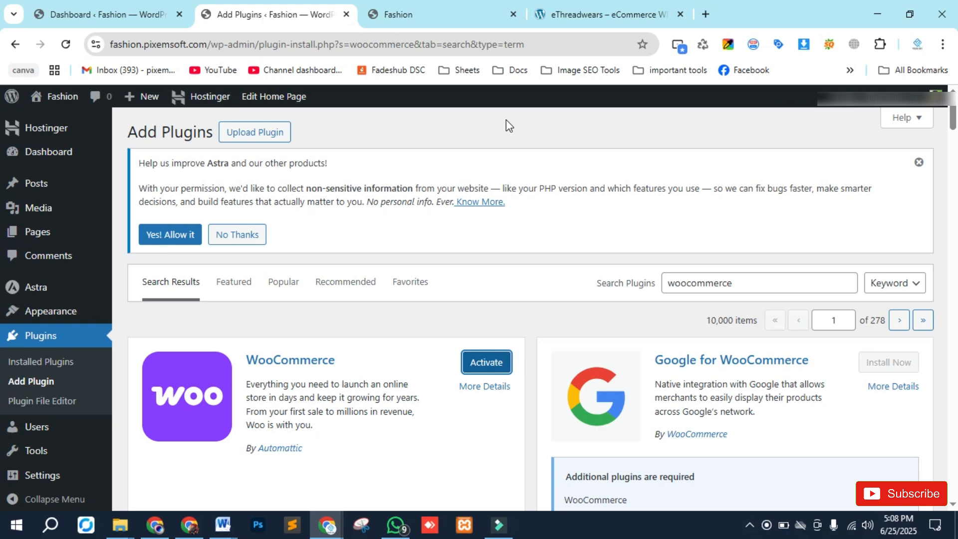
{"action": "left_click", "coordinate": [249, 138]}
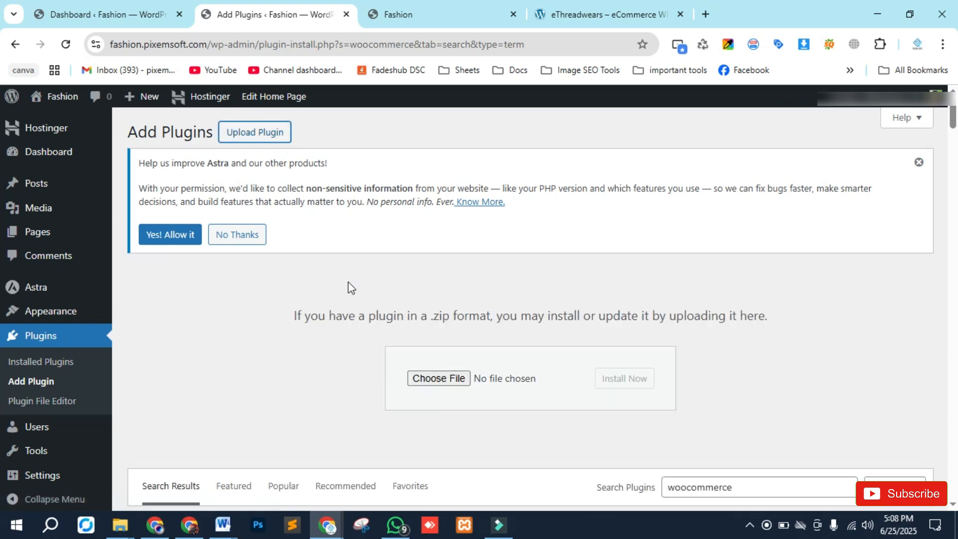
{"action": "scroll", "coordinate": [337, 246], "scroll_direction": "down", "scroll_amount": 1}
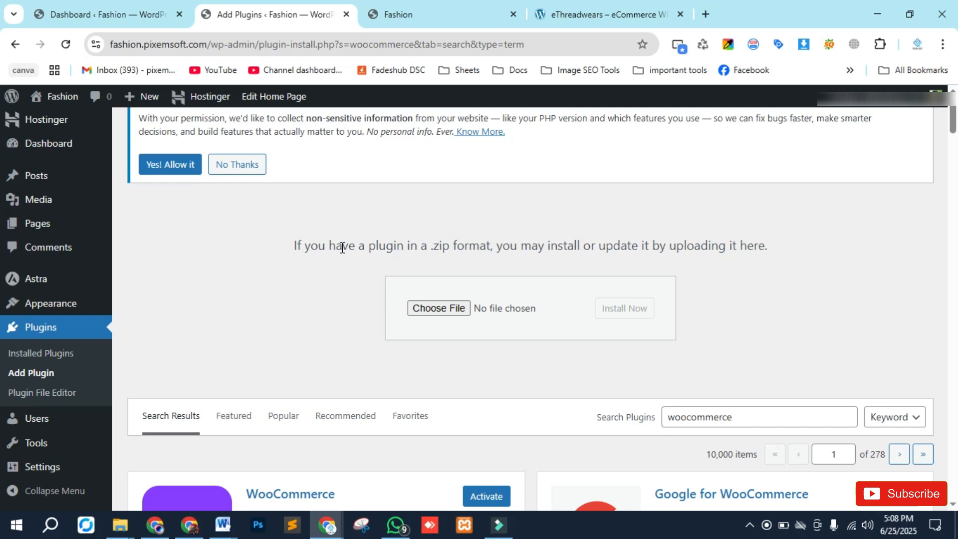
{"action": "scroll", "coordinate": [342, 248], "scroll_direction": "down", "scroll_amount": 2}
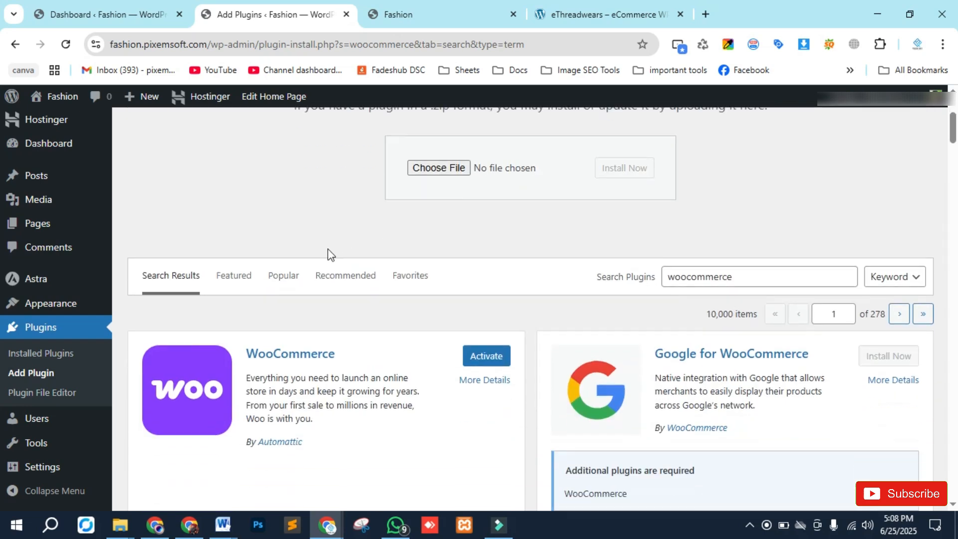
- In Installed Plugins, select Contact Form 7, Elementor and WooCommerce and bulk-activate them
{"action": "left_click", "coordinate": [29, 358]}
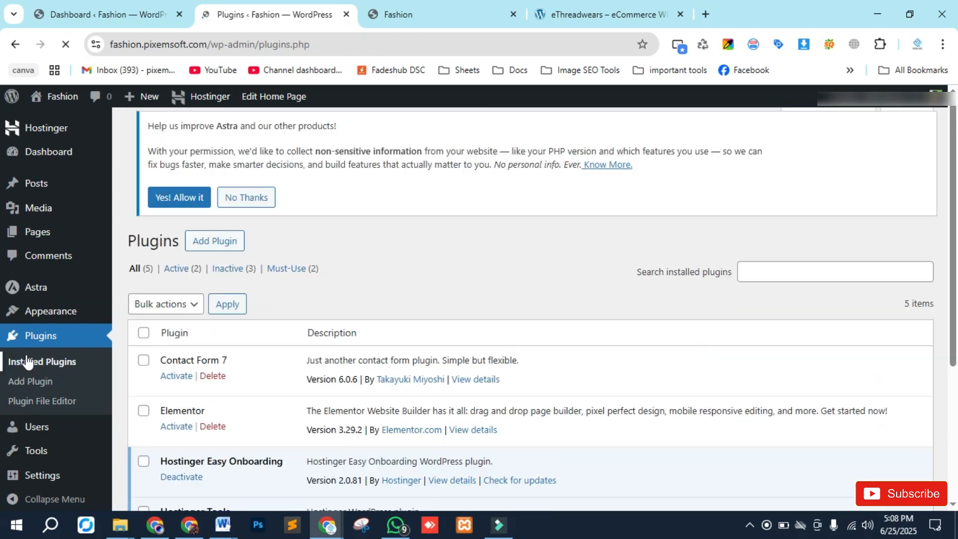
{"action": "scroll", "coordinate": [267, 266], "scroll_direction": "down", "scroll_amount": 3}
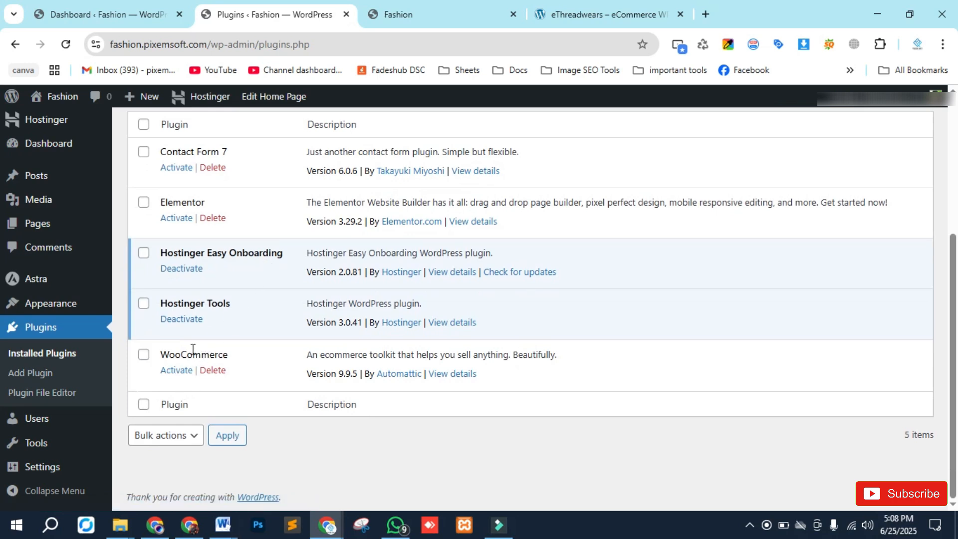
{"action": "scroll", "coordinate": [194, 349], "scroll_direction": "up", "scroll_amount": 2}
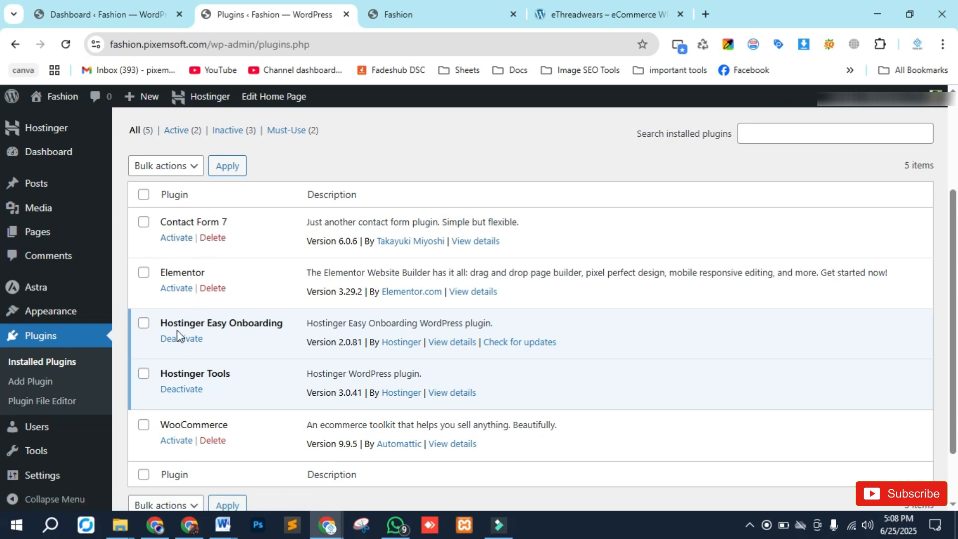
{"action": "scroll", "coordinate": [179, 335], "scroll_direction": "down", "scroll_amount": 2}
{"action": "scroll", "coordinate": [152, 300], "scroll_direction": "up", "scroll_amount": 4}
{"action": "left_click", "coordinate": [143, 292]}
{"action": "scroll", "coordinate": [144, 289], "scroll_direction": "down", "scroll_amount": 2}
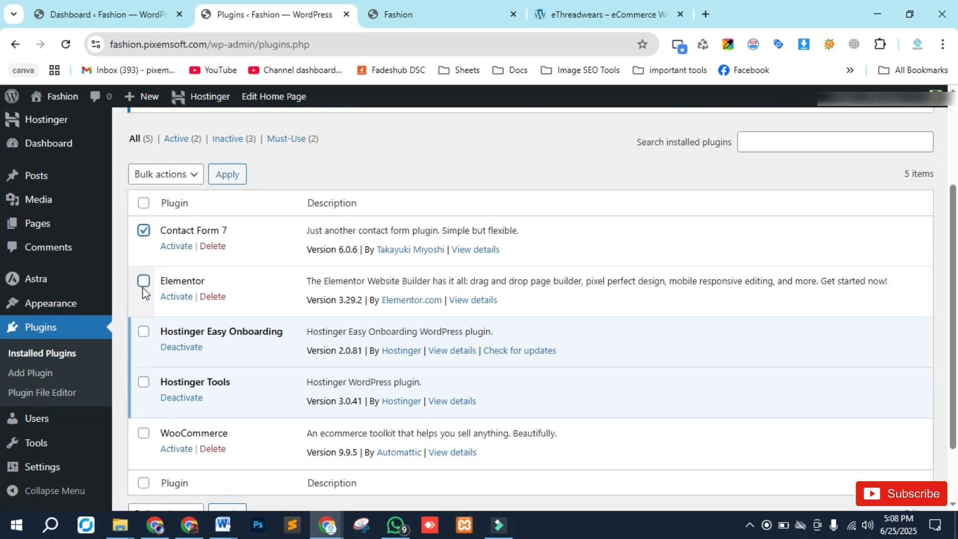
{"action": "left_click", "coordinate": [142, 282]}
{"action": "scroll", "coordinate": [142, 292], "scroll_direction": "down", "scroll_amount": 2}
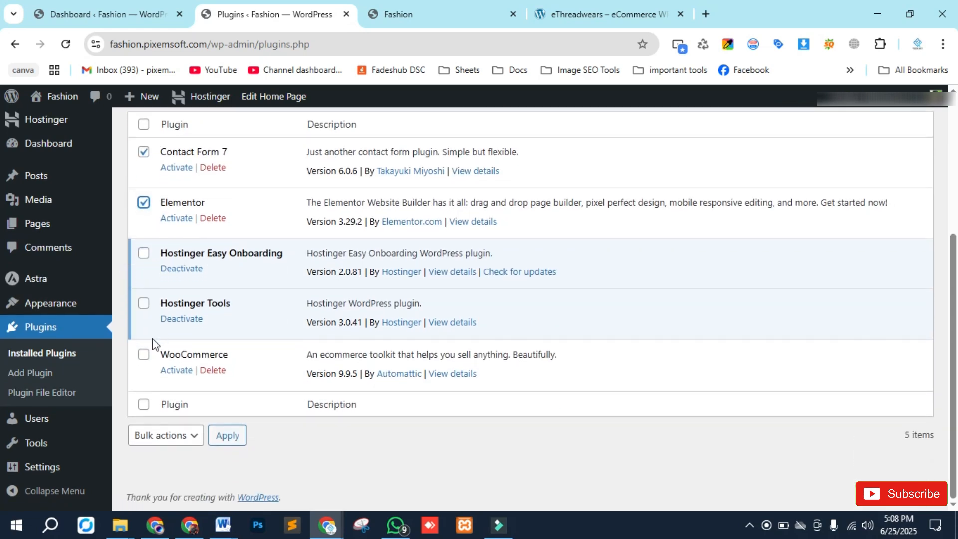
{"action": "left_click", "coordinate": [144, 355]}
{"action": "left_click", "coordinate": [194, 435]}
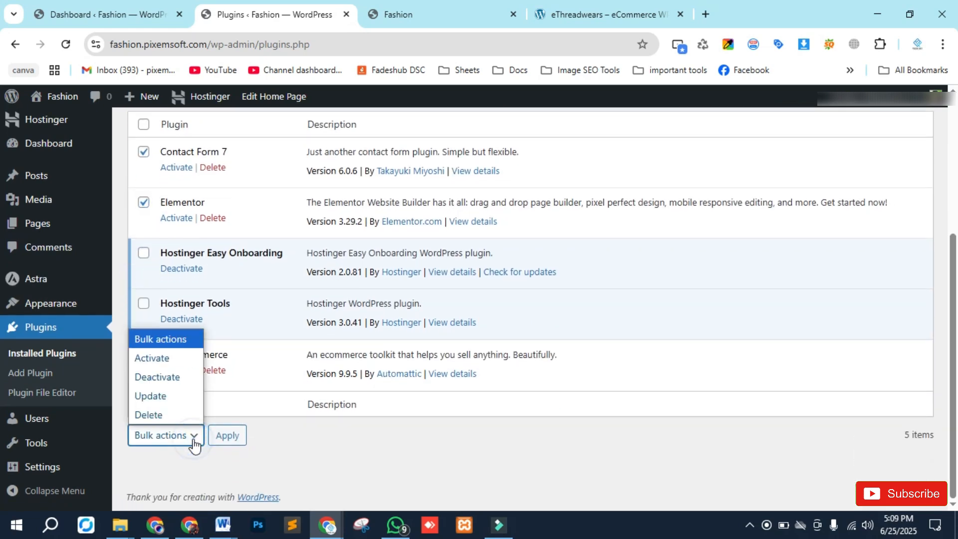
{"action": "left_click", "coordinate": [153, 360]}
{"action": "left_click", "coordinate": [228, 437]}
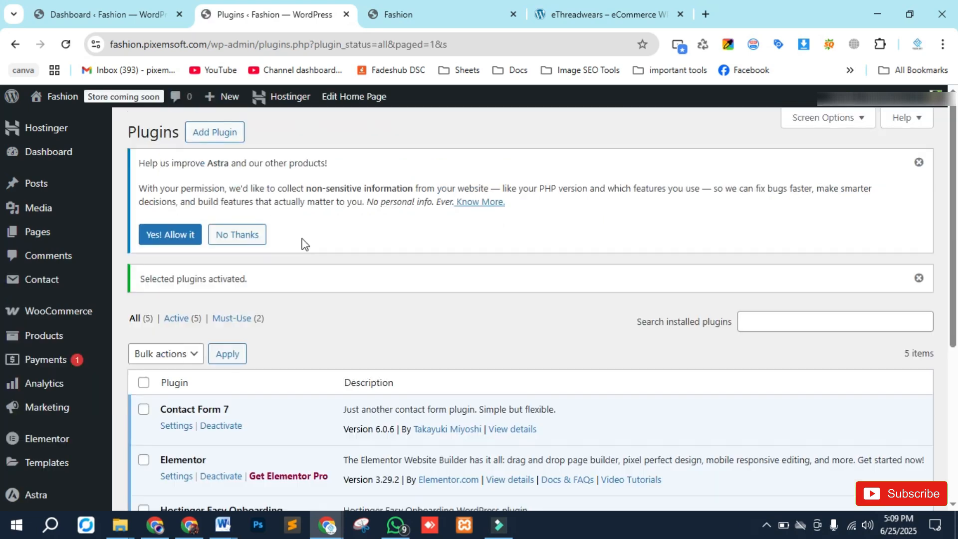
- Open the Contact Forms list of Contact Form 7 in a new tab
{"action": "scroll", "coordinate": [271, 294], "scroll_direction": "down", "scroll_amount": 4}
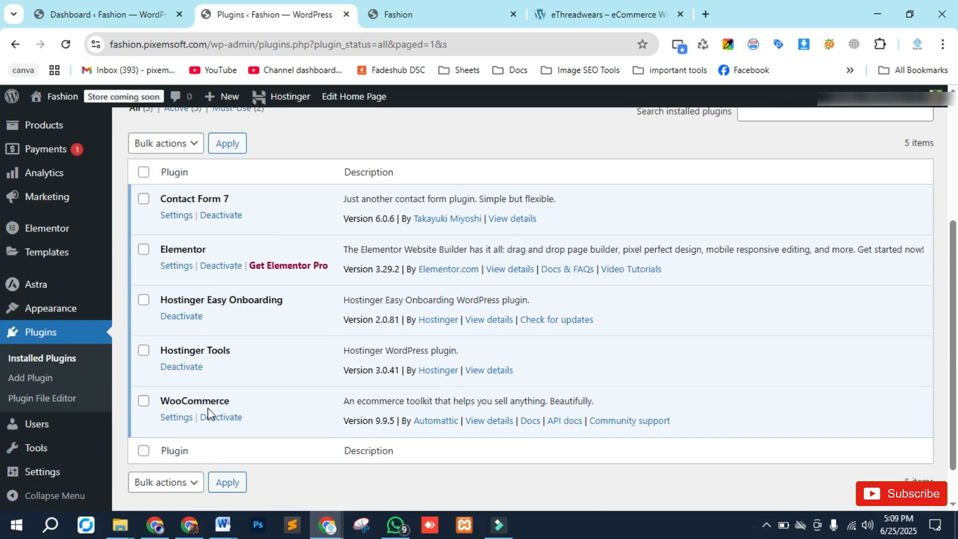
{"action": "scroll", "coordinate": [236, 389], "scroll_direction": "up", "scroll_amount": 4}
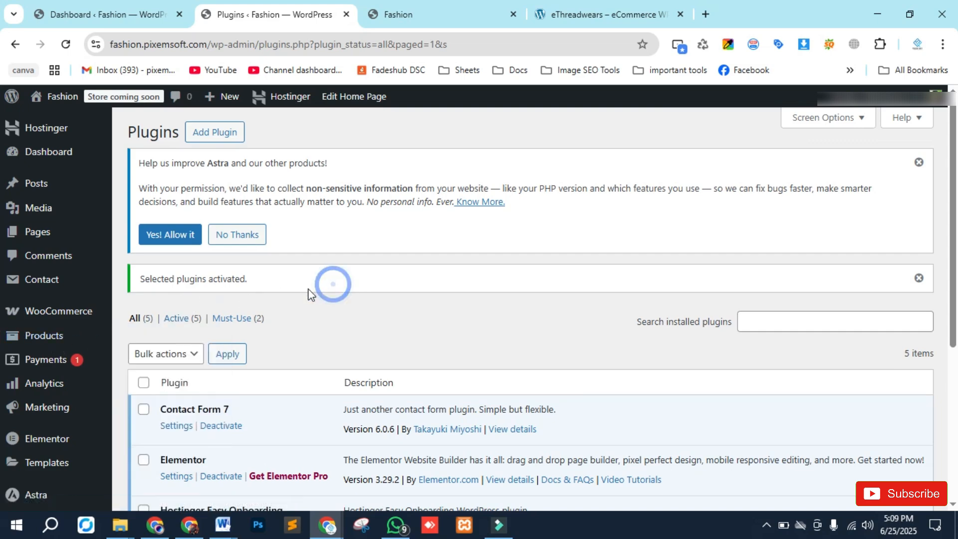
{"action": "middle_click", "coordinate": [34, 288]}
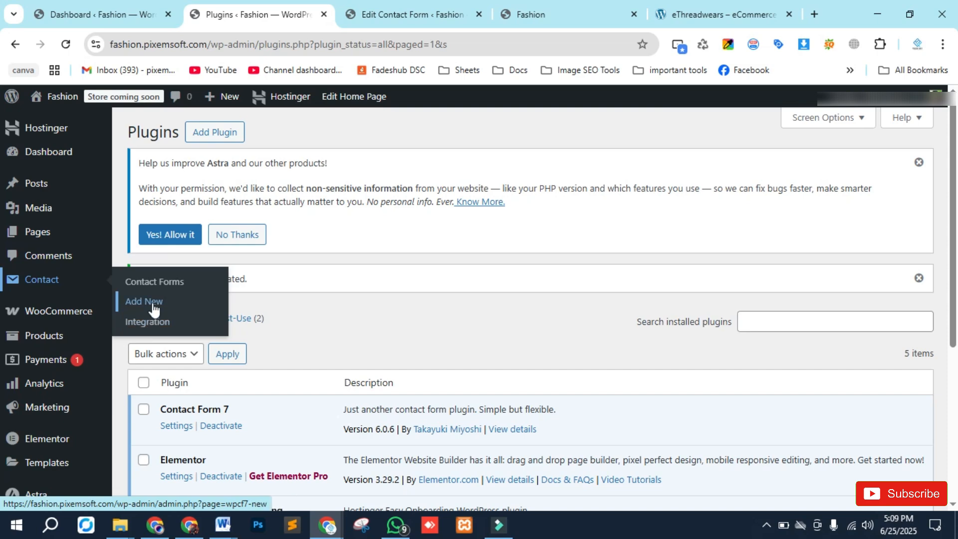
{"action": "left_click", "coordinate": [433, 5]}
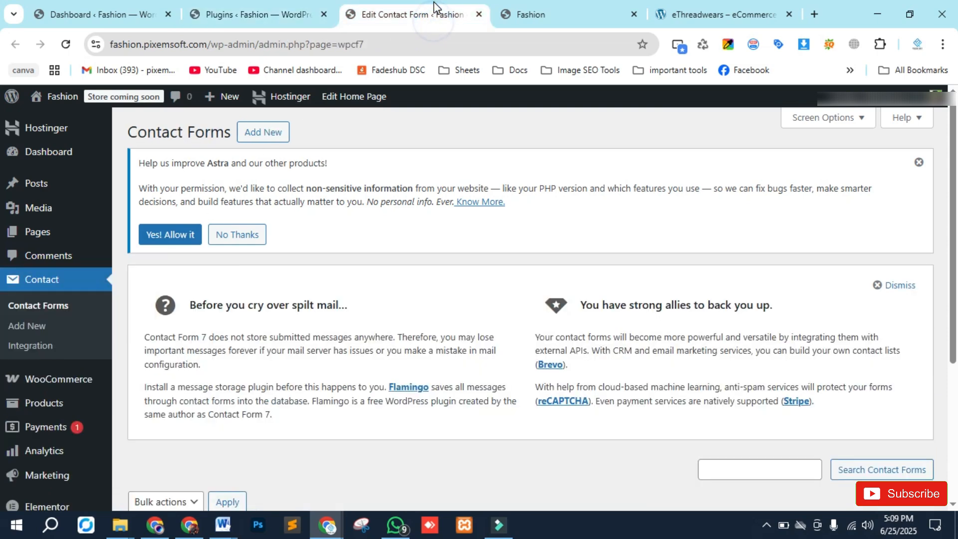
{"action": "scroll", "coordinate": [241, 250], "scroll_direction": "down", "scroll_amount": 5}
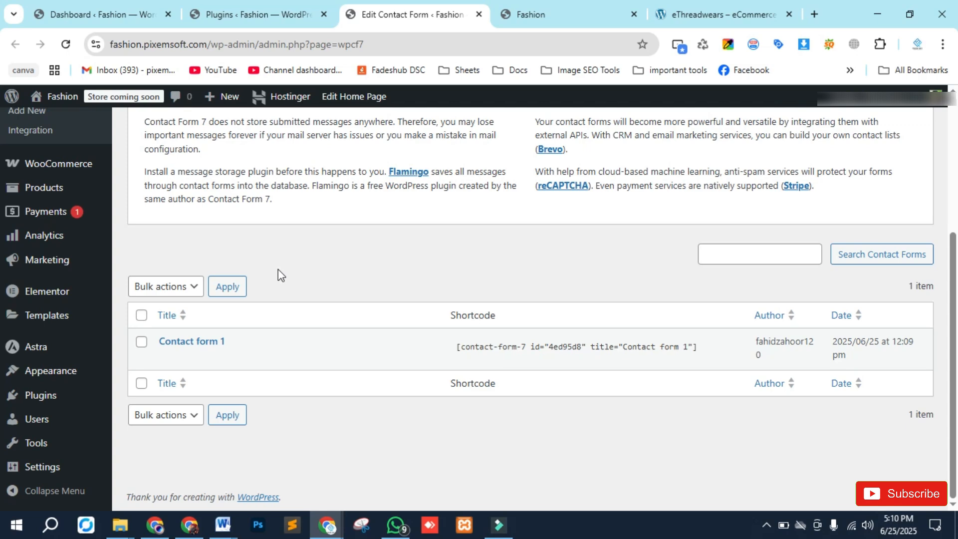
- Open Contact form 1 for editing in a new tab from the Contact Forms list
{"action": "scroll", "coordinate": [278, 269], "scroll_direction": "up", "scroll_amount": 5}
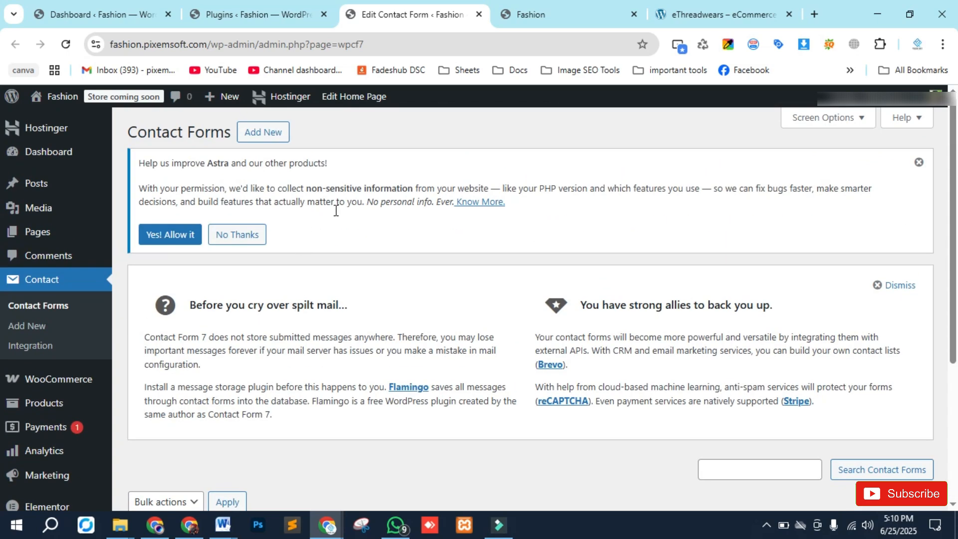
{"action": "scroll", "coordinate": [336, 210], "scroll_direction": "down", "scroll_amount": 4}
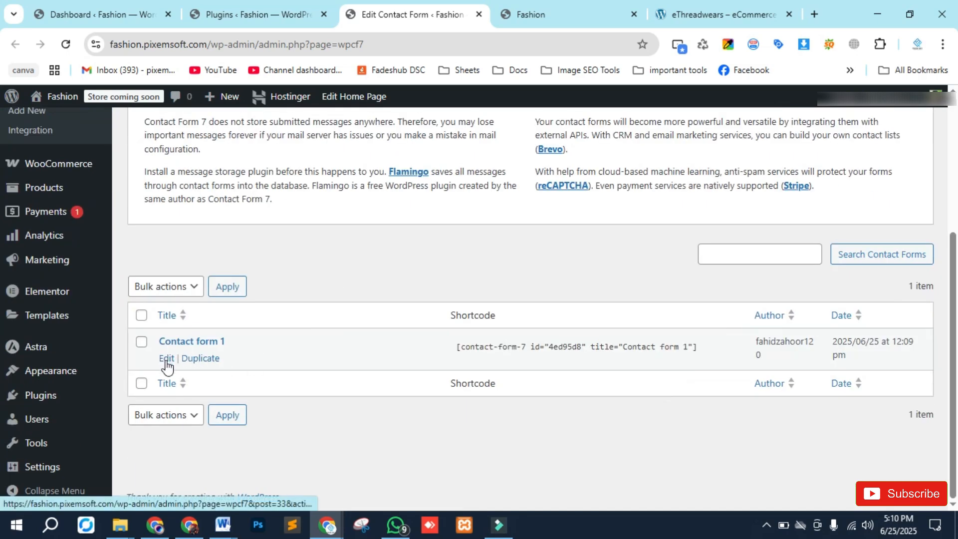
{"action": "left_click", "coordinate": [167, 358], "text": "ctrl"}
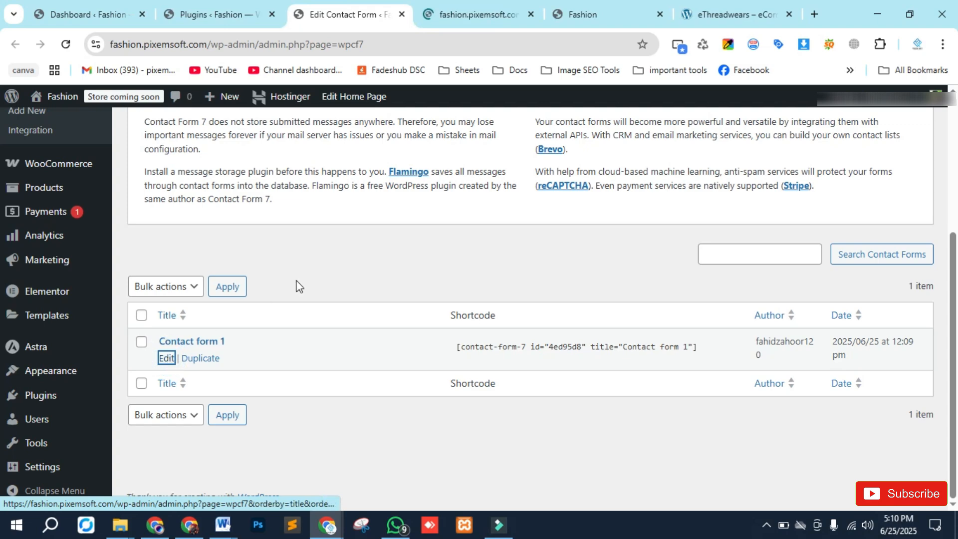
- Open the Add New contact form page in another tab, then switch to the Contact form 1 editor tab
{"action": "scroll", "coordinate": [284, 299], "scroll_direction": "up", "scroll_amount": 4}
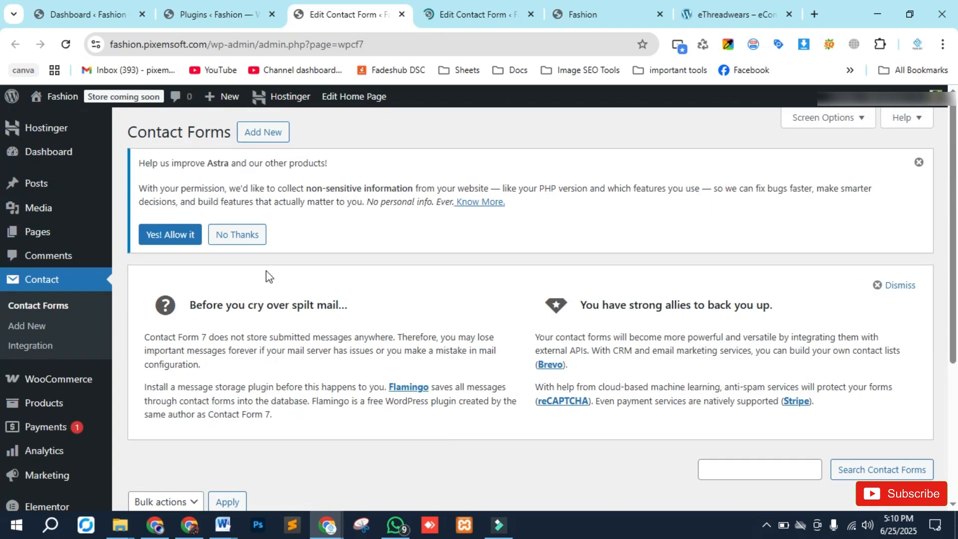
{"action": "left_click", "coordinate": [272, 133], "text": "ctrl"}
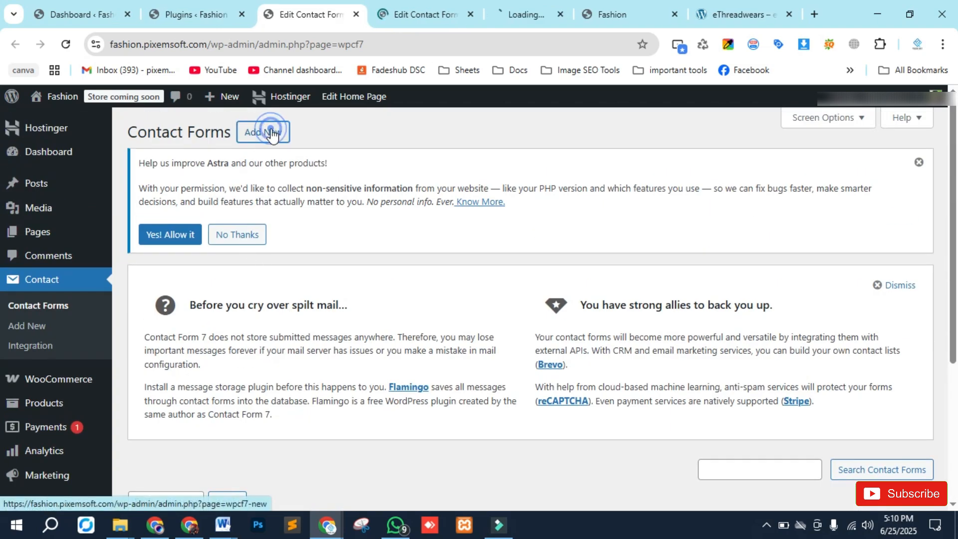
{"action": "left_click", "coordinate": [411, 11]}
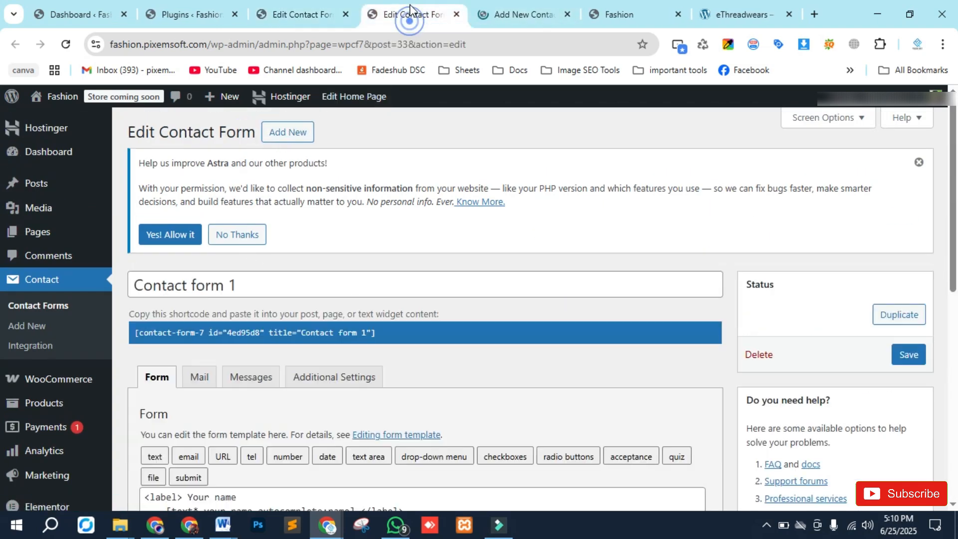
- Examine the existing fields of the Contact form 1 template in the Form editor
{"action": "left_click", "coordinate": [218, 233]}
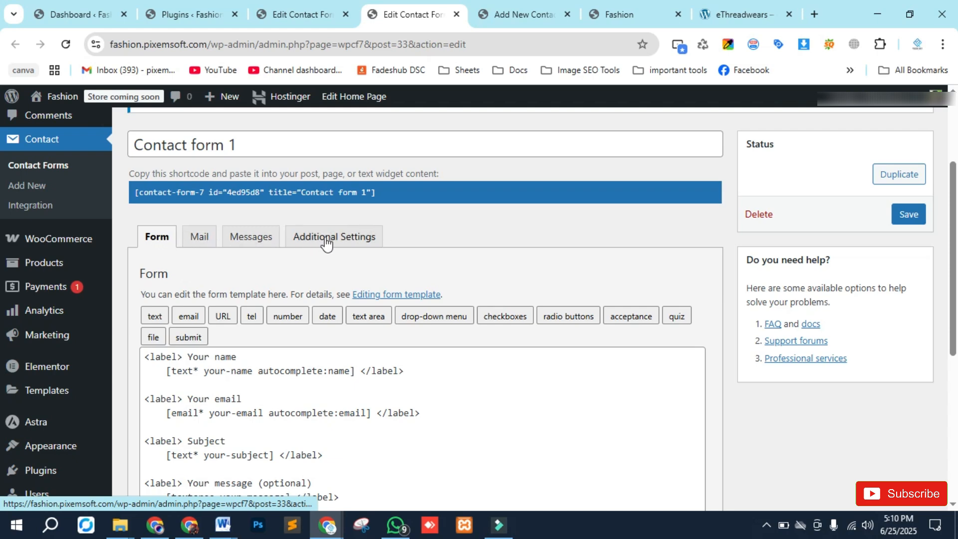
{"action": "scroll", "coordinate": [168, 316], "scroll_direction": "down", "scroll_amount": 5}
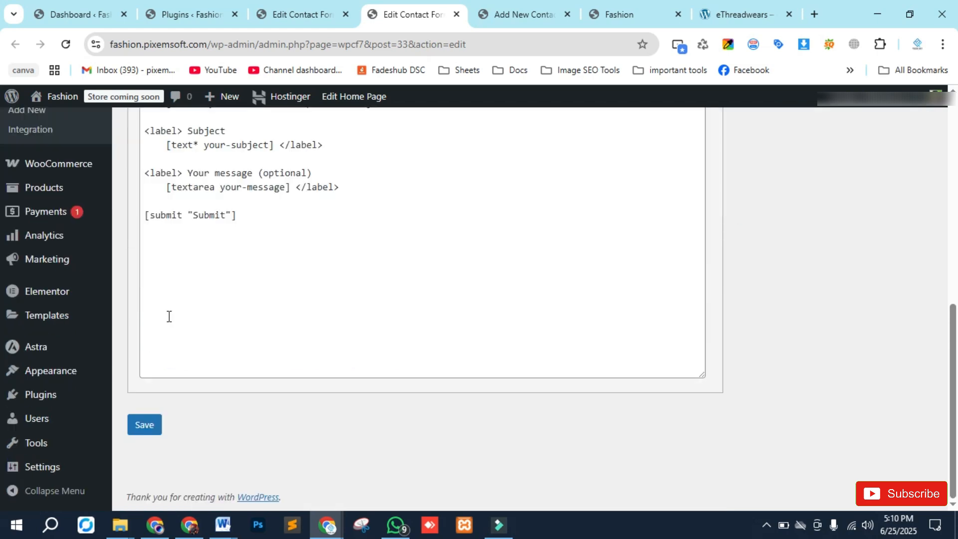
{"action": "scroll", "coordinate": [186, 368], "scroll_direction": "up", "scroll_amount": 4}
{"action": "scroll", "coordinate": [157, 293], "scroll_direction": "up", "scroll_amount": 2}
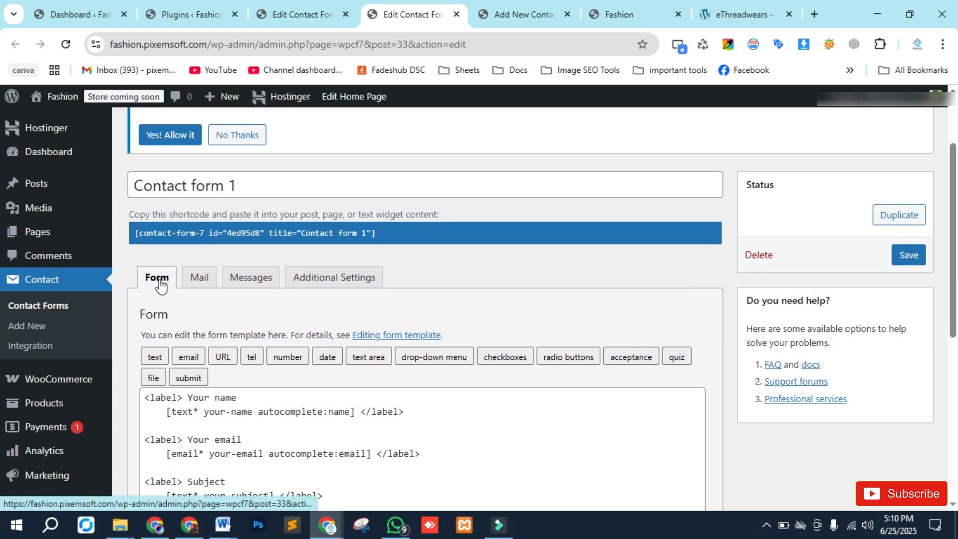
{"action": "scroll", "coordinate": [158, 280], "scroll_direction": "down", "scroll_amount": 3}
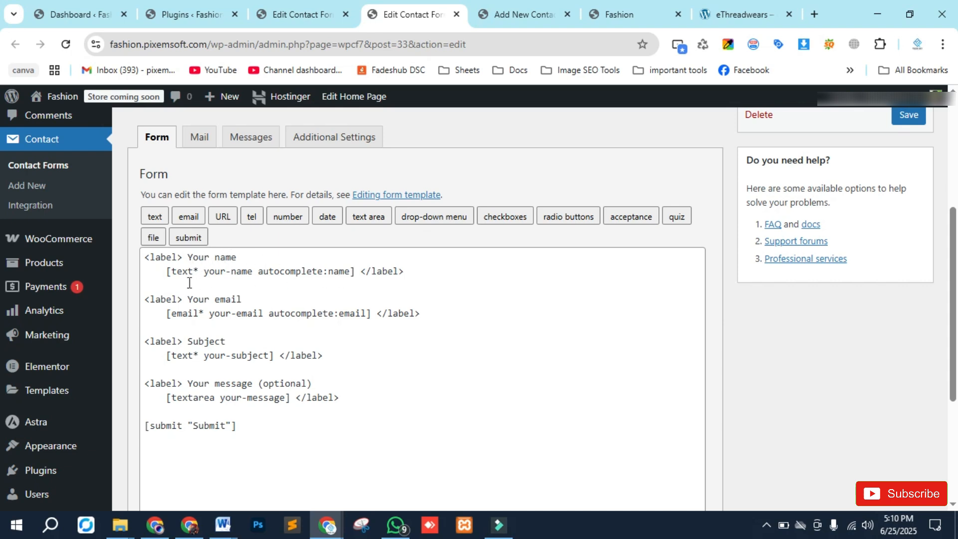
{"action": "left_click_drag", "start_coordinate": [204, 277], "coordinate": [226, 272]}
{"action": "left_click", "coordinate": [252, 279]}
{"action": "left_click", "coordinate": [295, 279]}
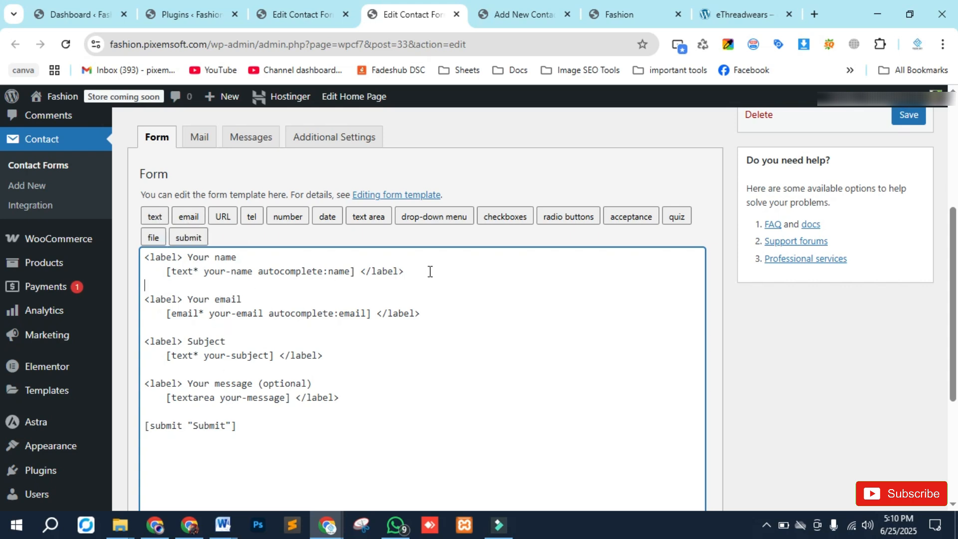
- Duplicate the Your name label block directly below itself in the form template
{"action": "left_click_drag", "start_coordinate": [419, 271], "coordinate": [142, 257]}
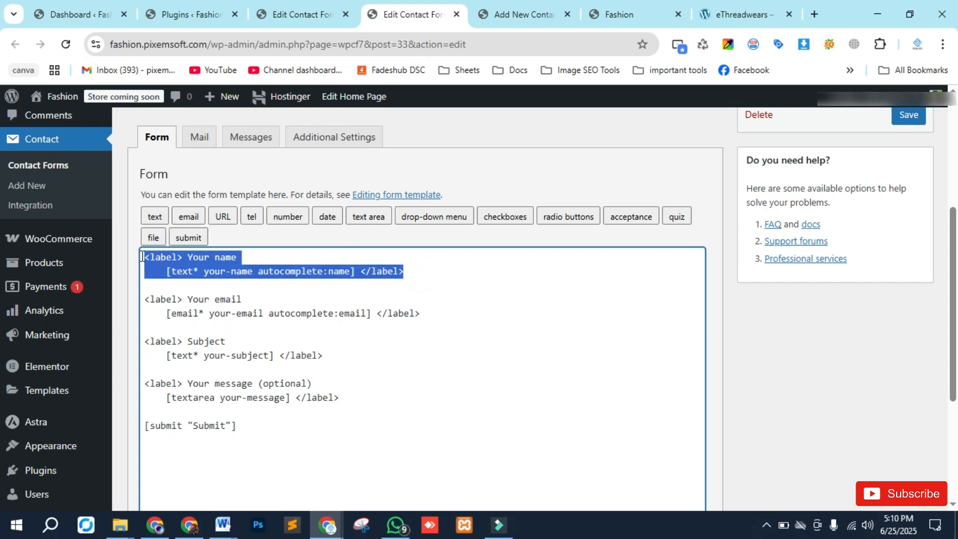
{"action": "key", "text": "ctrl+c"}
{"action": "left_click", "coordinate": [417, 272]}
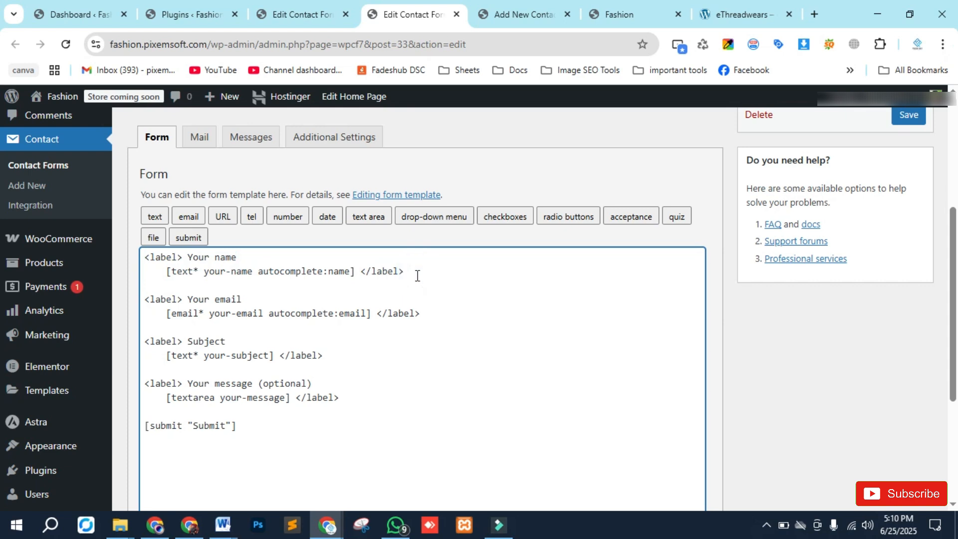
{"action": "key", "text": "Return"}
{"action": "key", "text": "ctrl+v"}
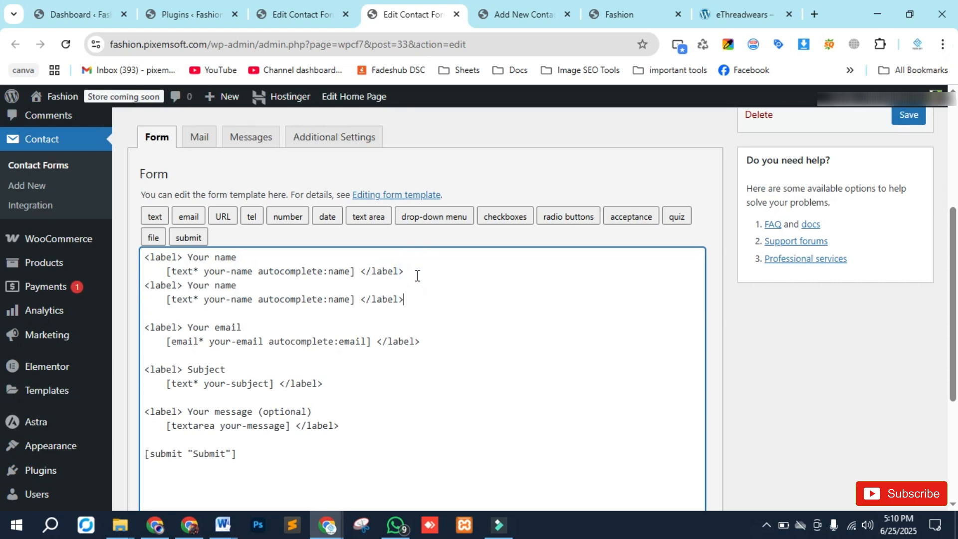
- Rename the first name label to First name
{"action": "double_click", "coordinate": [197, 257]}
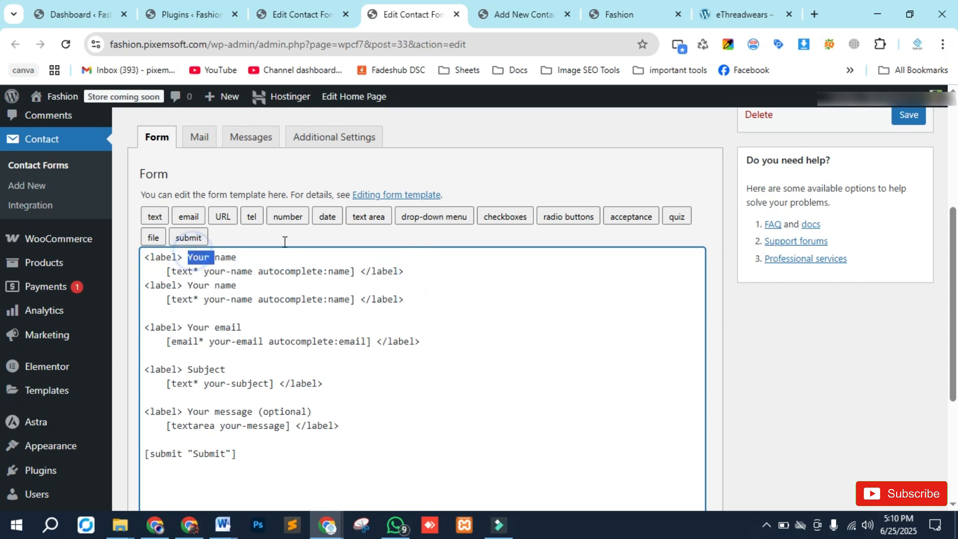
{"action": "type", "text": "First"}
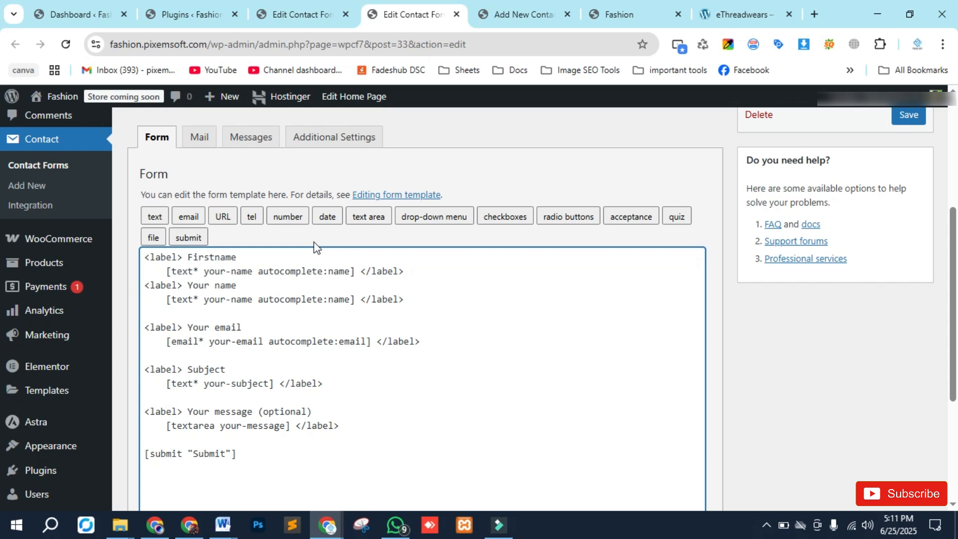
{"action": "key", "text": "BackSpace"}
{"action": "type", "text": "t"}
- Rename the duplicated label to Last name and delete its copied text field tag
{"action": "double_click", "coordinate": [203, 288]}
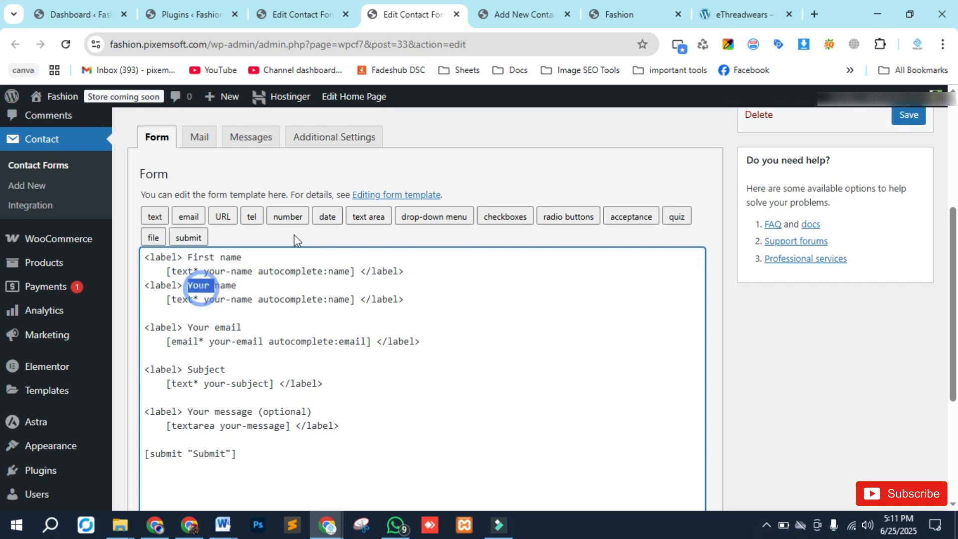
{"action": "type", "text": "Last"}
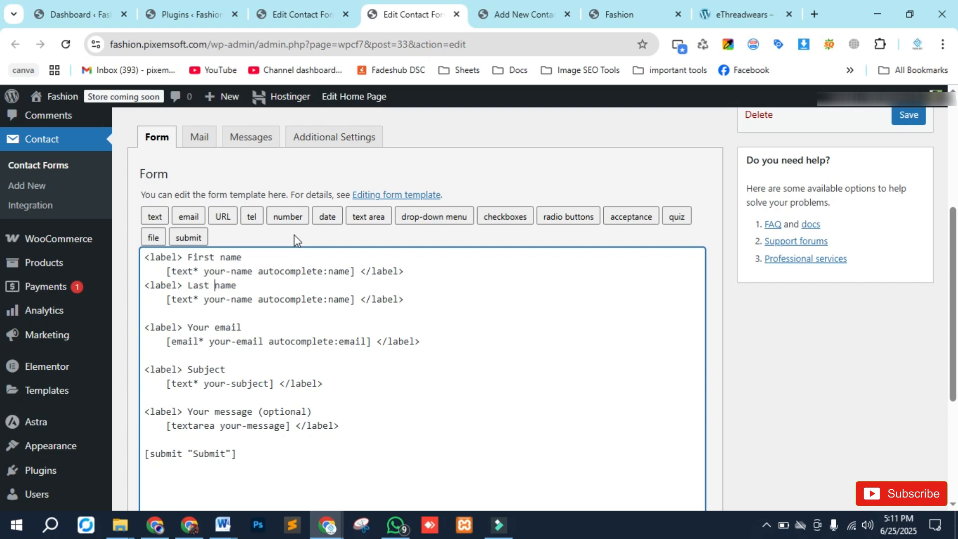
{"action": "left_click", "coordinate": [355, 298]}
{"action": "left_click_drag", "start_coordinate": [355, 298], "coordinate": [161, 300]}
{"action": "key", "text": "BackSpace"}
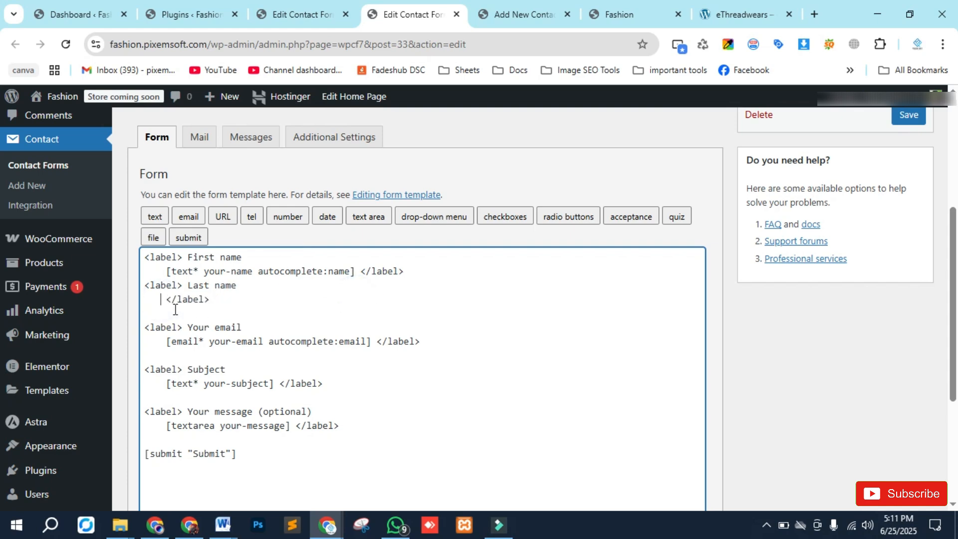
- Open the text form-tag generator and set the field name to last_name
{"action": "left_click", "coordinate": [154, 219]}
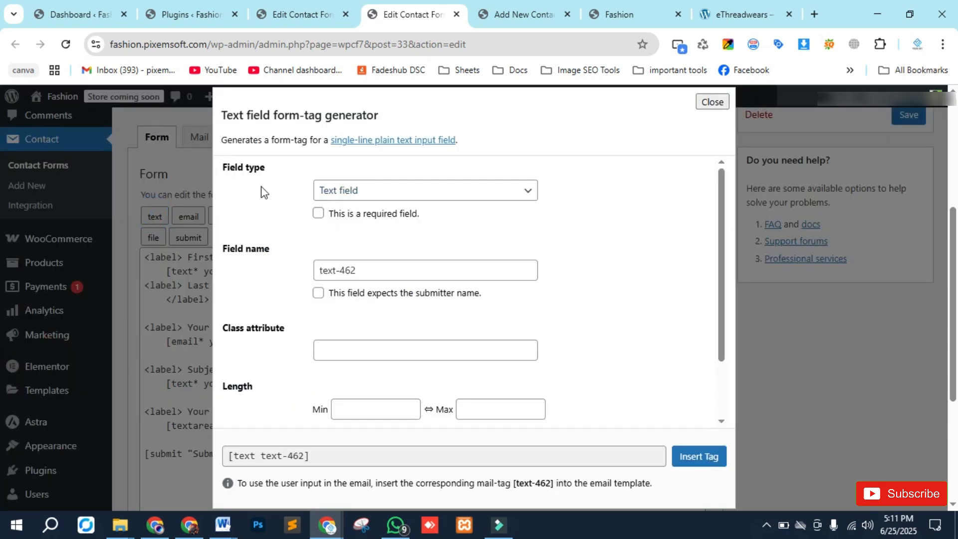
{"action": "left_click", "coordinate": [502, 190]}
{"action": "left_click", "coordinate": [502, 190]}
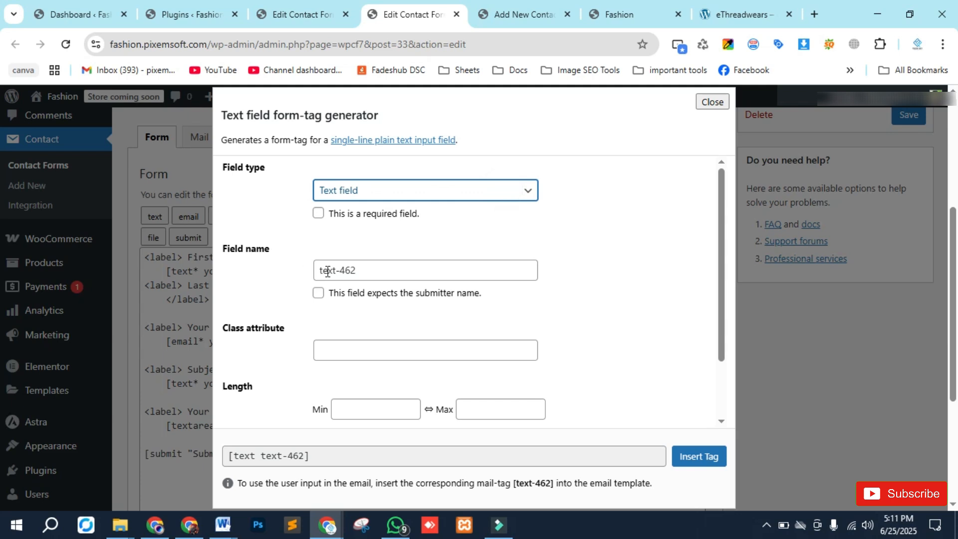
{"action": "left_click_drag", "start_coordinate": [379, 270], "coordinate": [286, 271]}
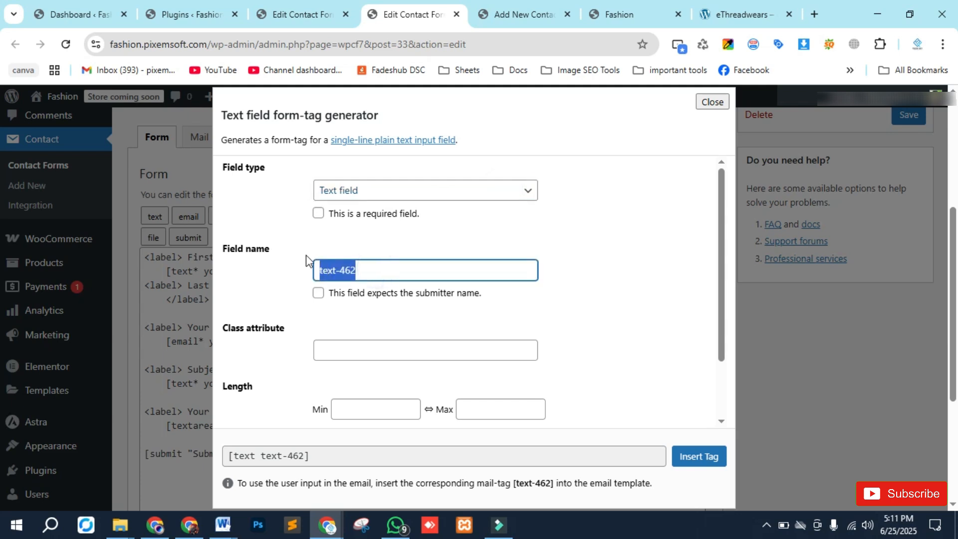
{"action": "key", "text": "BackSpace"}
{"action": "type", "text": "last-m"}
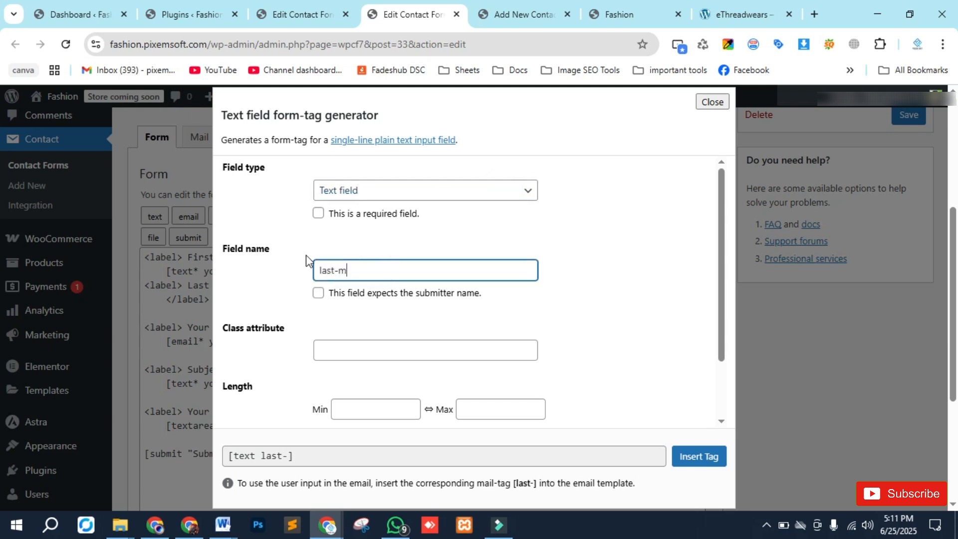
{"action": "key", "text": "BackSpace"}
{"action": "key", "text": "BackSpace"}
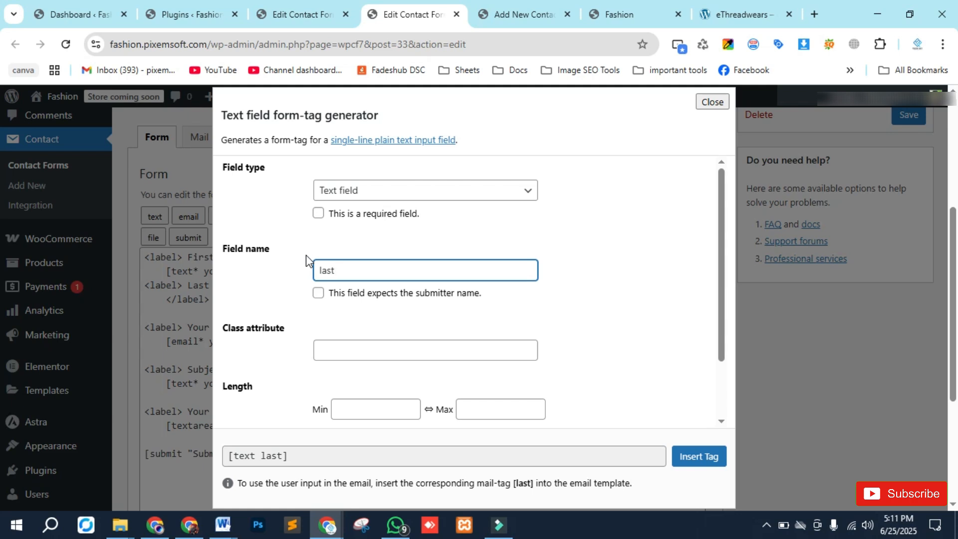
{"action": "type", "text": "_name"}
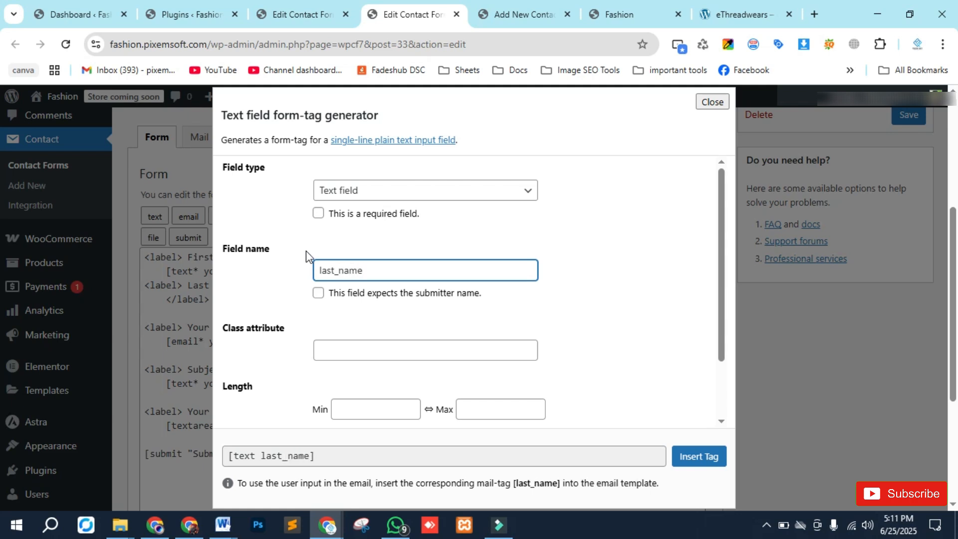
- Review the text field options and insert the last_name text tag into the Last name label
{"action": "scroll", "coordinate": [306, 254], "scroll_direction": "down", "scroll_amount": 2}
{"action": "scroll", "coordinate": [295, 419], "scroll_direction": "down", "scroll_amount": 3}
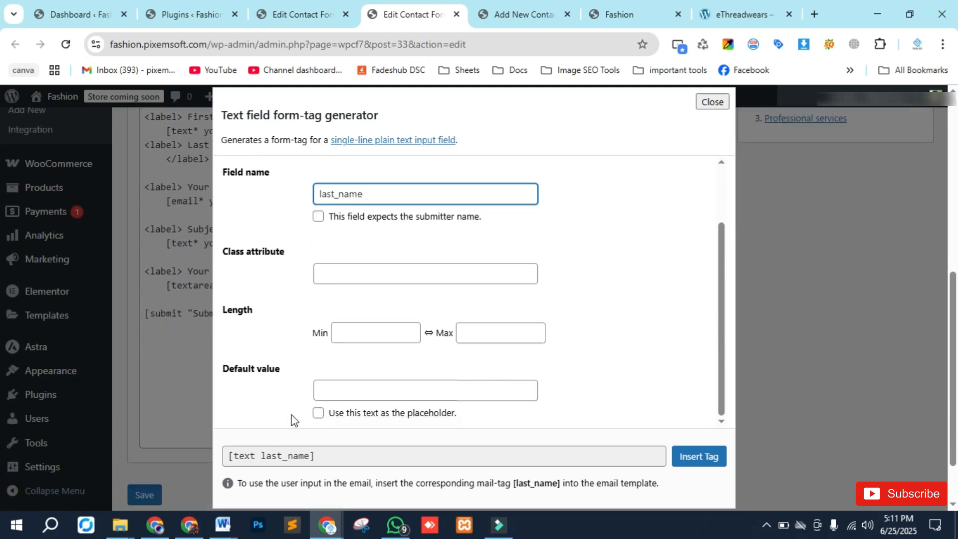
{"action": "scroll", "coordinate": [292, 335], "scroll_direction": "up", "scroll_amount": 2}
{"action": "scroll", "coordinate": [293, 338], "scroll_direction": "down", "scroll_amount": 2}
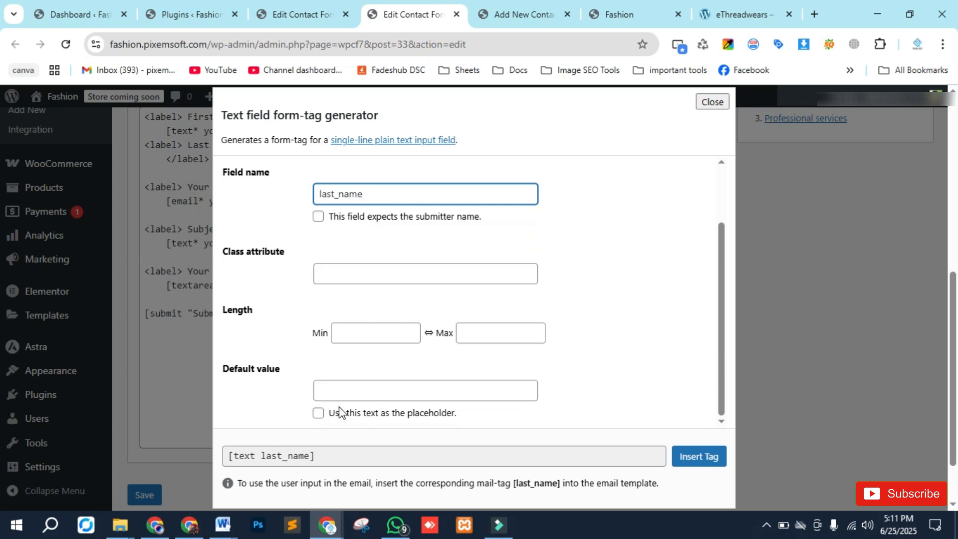
{"action": "scroll", "coordinate": [280, 350], "scroll_direction": "up", "scroll_amount": 2}
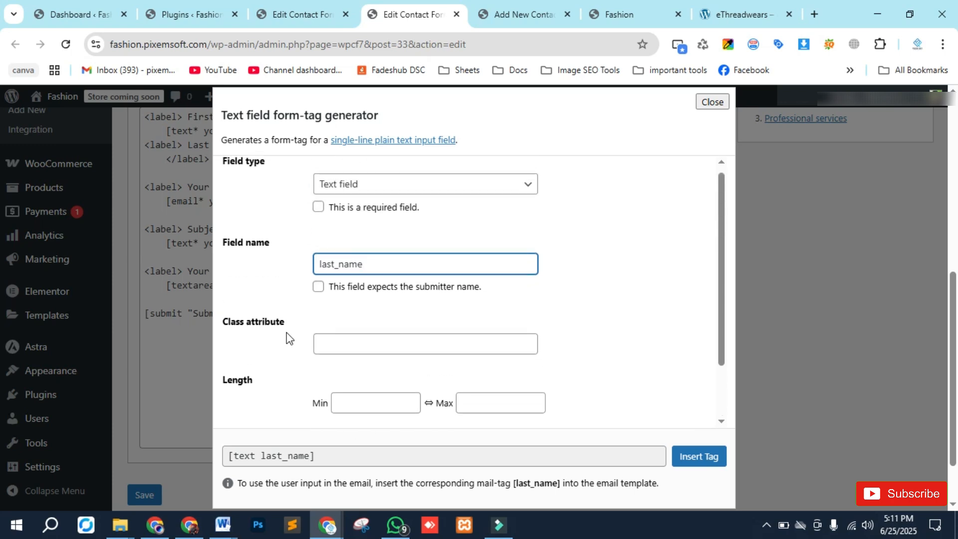
{"action": "scroll", "coordinate": [286, 332], "scroll_direction": "down", "scroll_amount": 2}
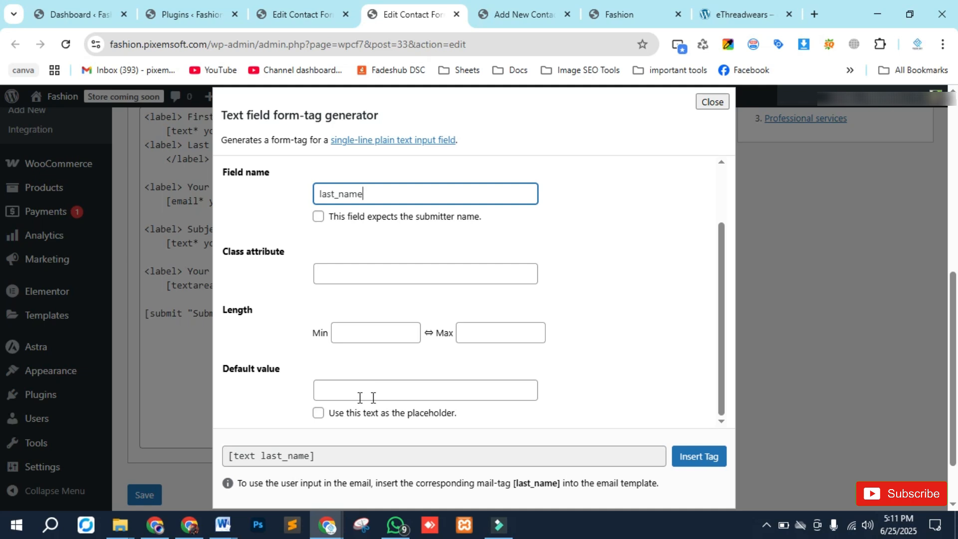
{"action": "scroll", "coordinate": [268, 349], "scroll_direction": "up", "scroll_amount": 2}
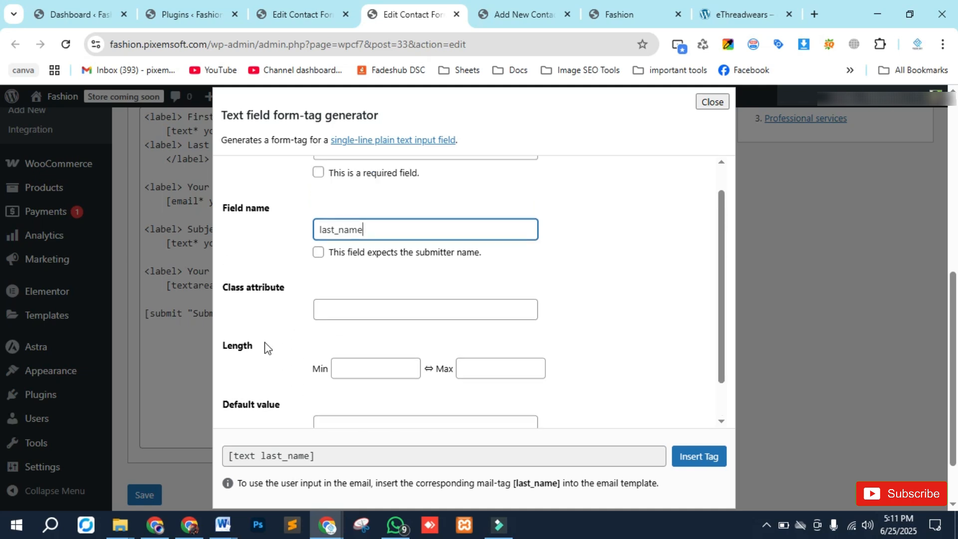
{"action": "scroll", "coordinate": [284, 295], "scroll_direction": "up", "scroll_amount": 1}
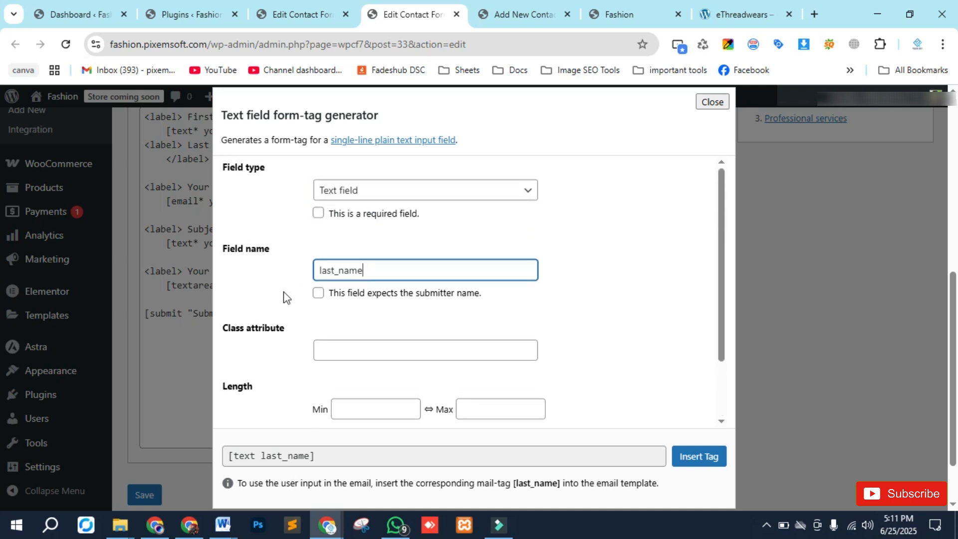
{"action": "left_click", "coordinate": [694, 458]}
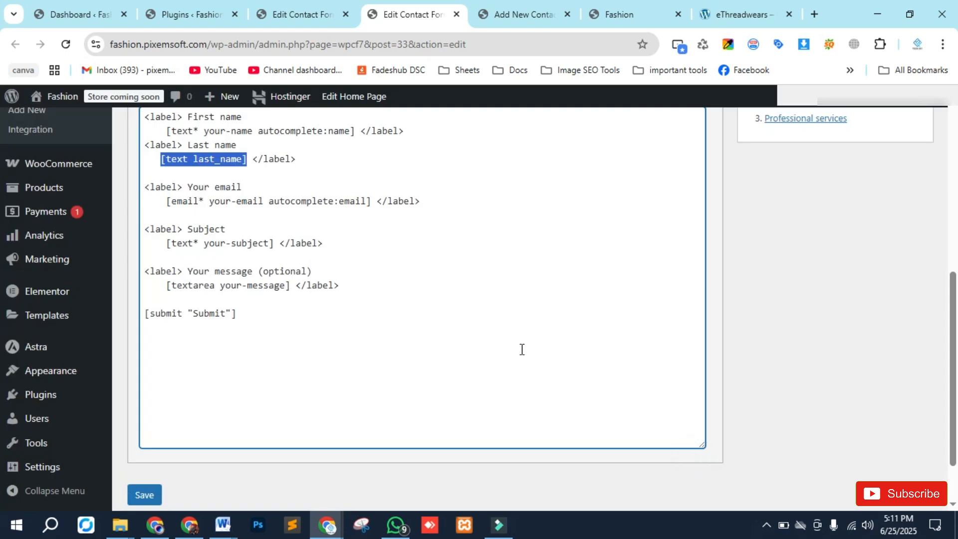
- Copy the autocomplete:name option from the first name tag into the last_name text tag
{"action": "scroll", "coordinate": [345, 321], "scroll_direction": "up", "scroll_amount": 3}
{"action": "left_click", "coordinate": [189, 299]}
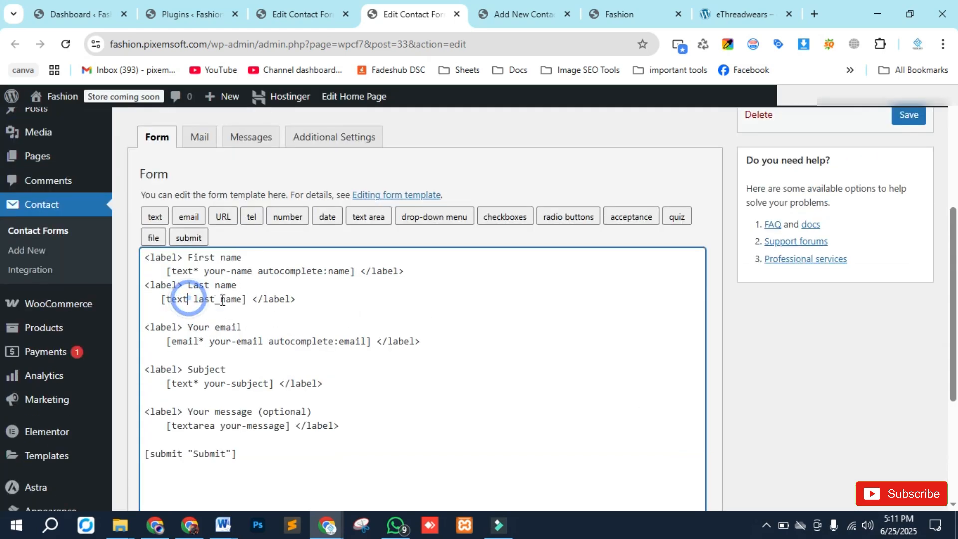
{"action": "left_click", "coordinate": [221, 299]}
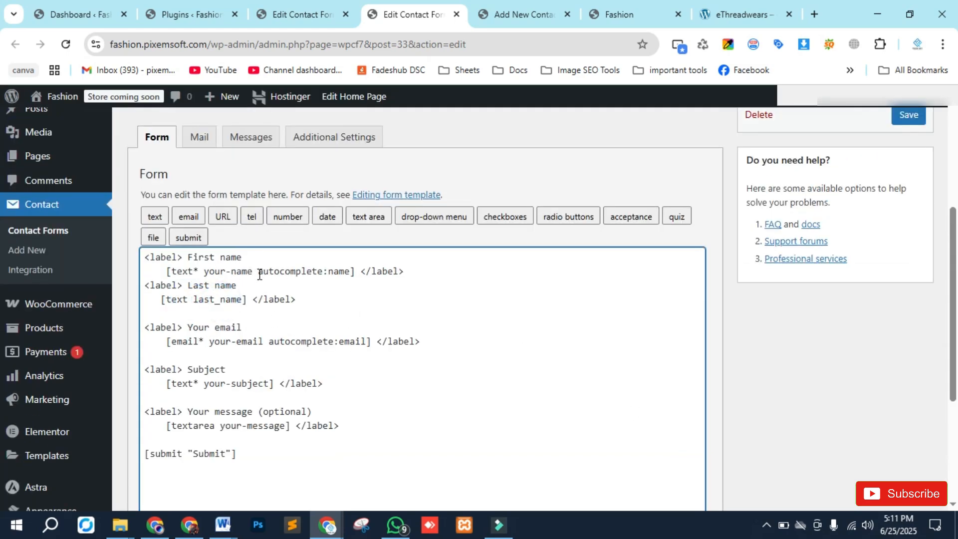
{"action": "left_click_drag", "start_coordinate": [262, 273], "coordinate": [351, 272]}
{"action": "left_click", "coordinate": [286, 273]}
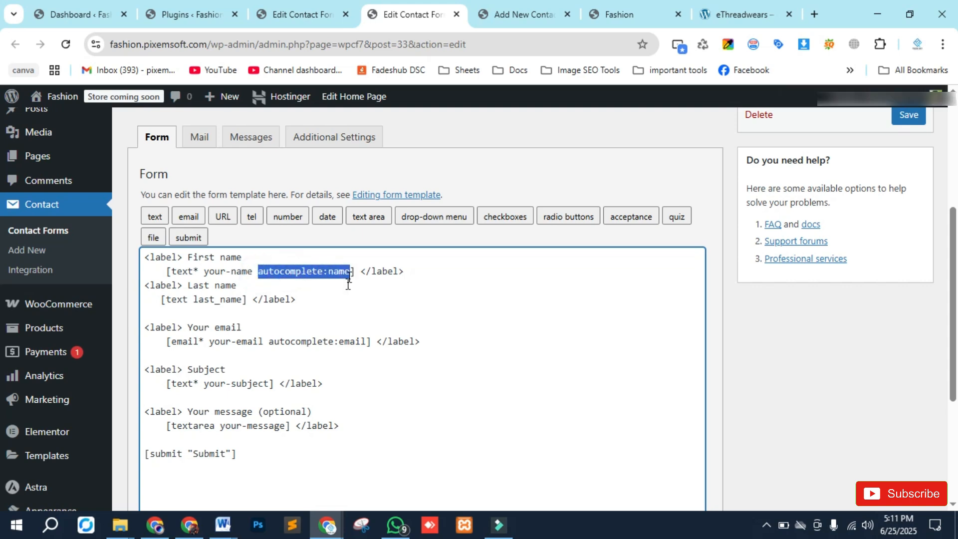
{"action": "key", "text": "ctrl+c"}
{"action": "left_click", "coordinate": [243, 299]}
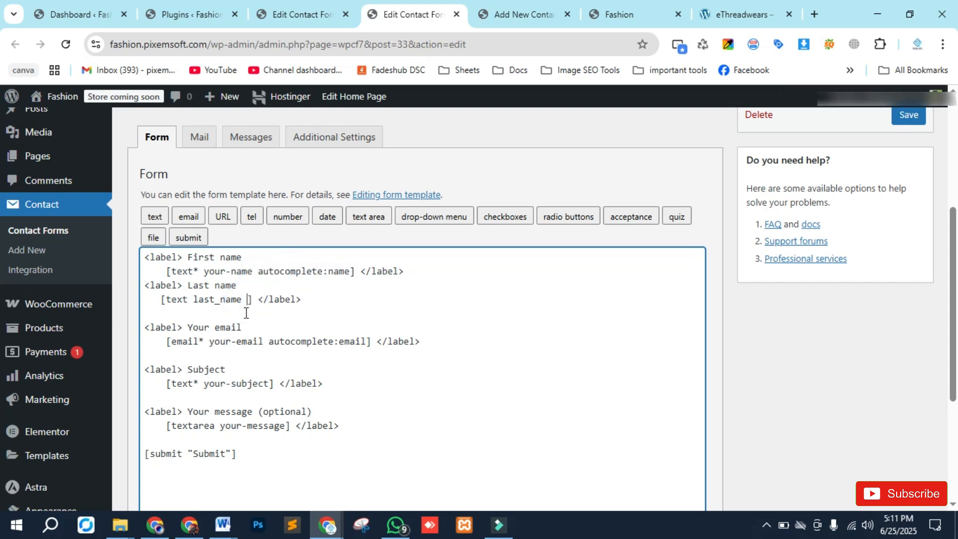
{"action": "key", "text": "ctrl+v"}
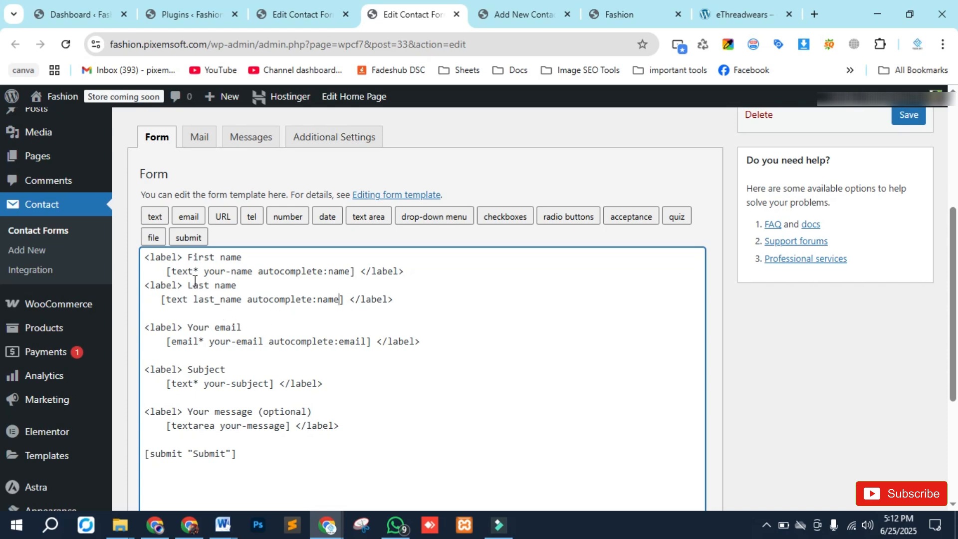
- Make the last_name field required by adding an asterisk to its text tag
{"action": "left_click_drag", "start_coordinate": [199, 270], "coordinate": [193, 270]}
{"action": "left_click", "coordinate": [155, 216]}
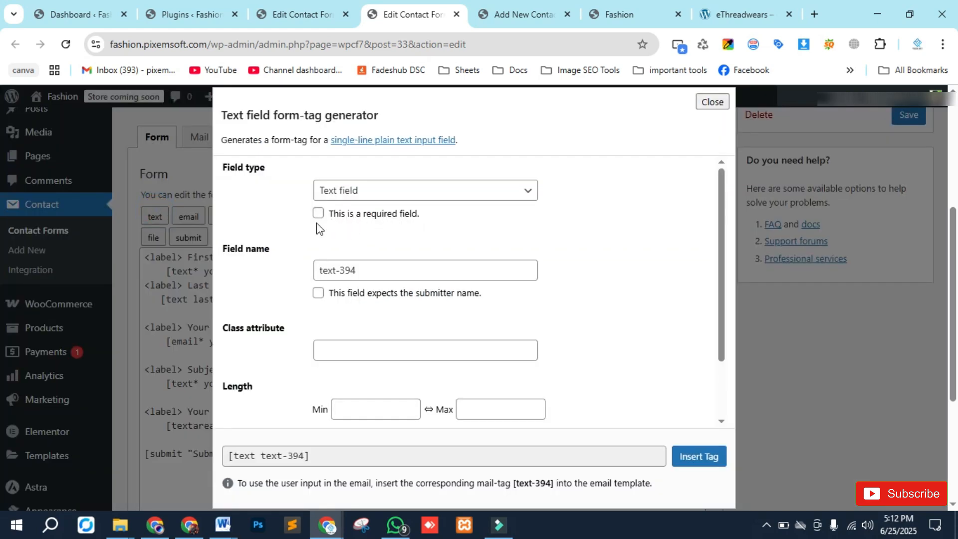
{"action": "left_click", "coordinate": [712, 102]}
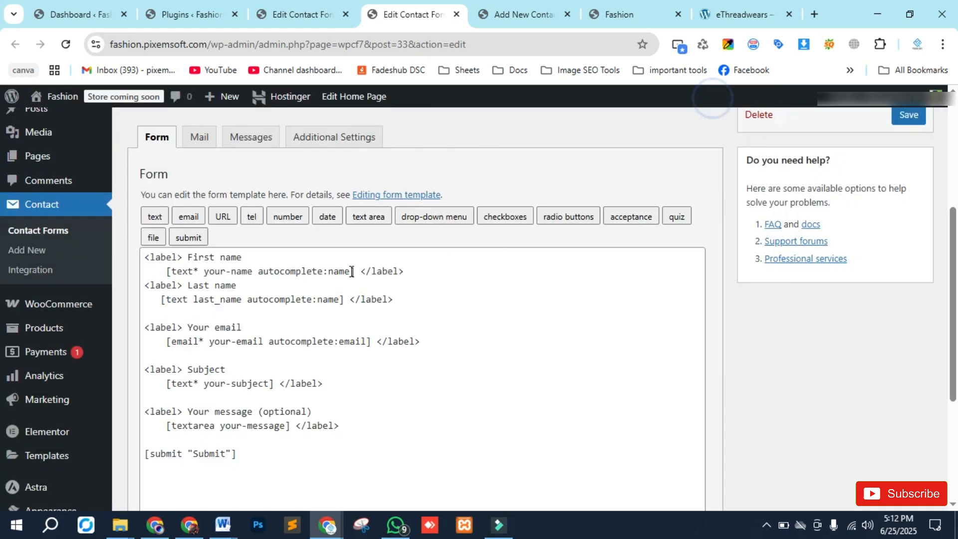
{"action": "left_click", "coordinate": [188, 306]}
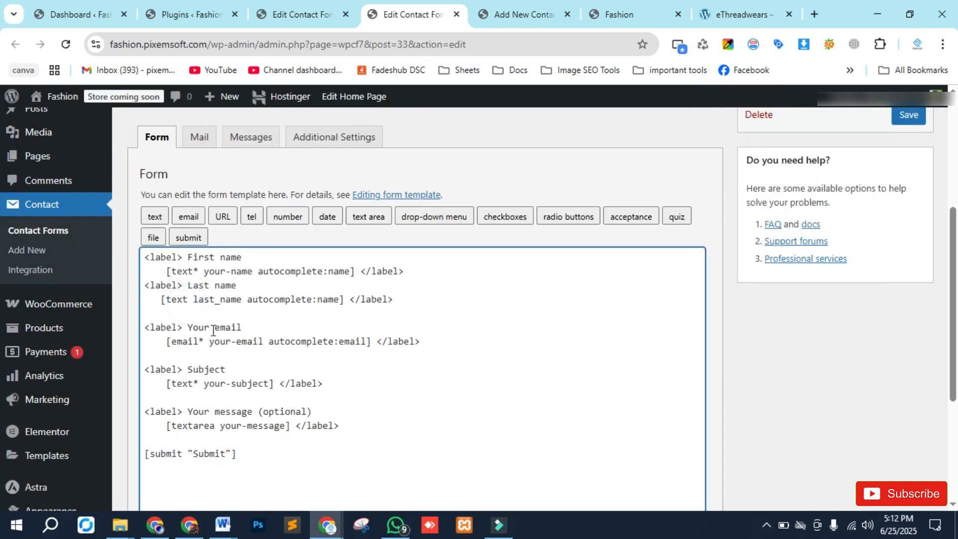
{"action": "type", "text": "*"}
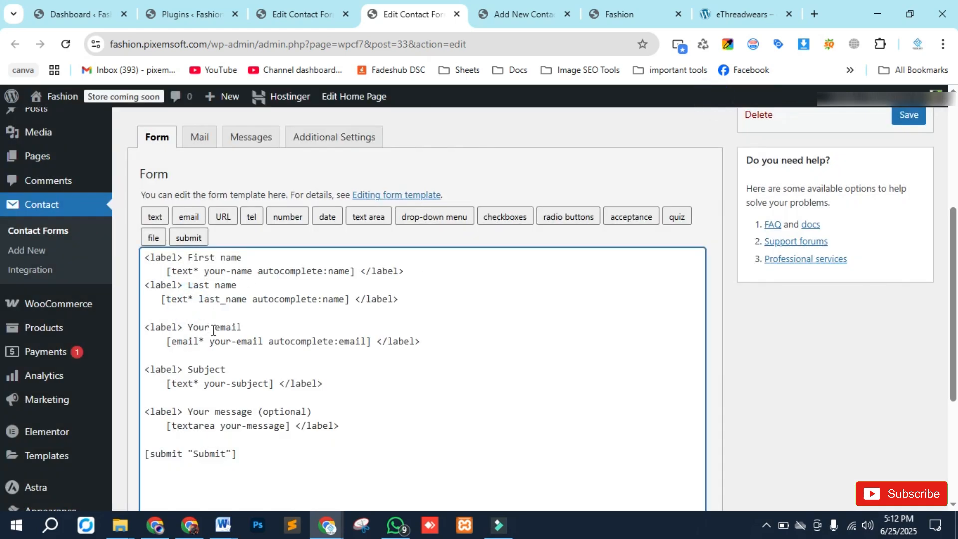
- Review the form's Mail template settings and save the contact form
{"action": "scroll", "coordinate": [253, 316], "scroll_direction": "down", "scroll_amount": 1}
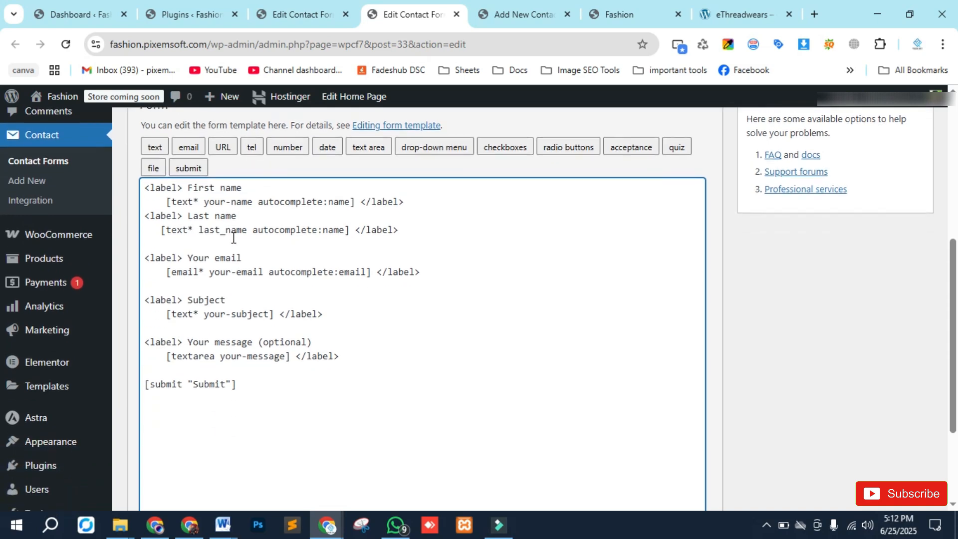
{"action": "scroll", "coordinate": [219, 257], "scroll_direction": "up", "scroll_amount": 3}
{"action": "left_click", "coordinate": [199, 278]}
{"action": "scroll", "coordinate": [203, 285], "scroll_direction": "down", "scroll_amount": 1}
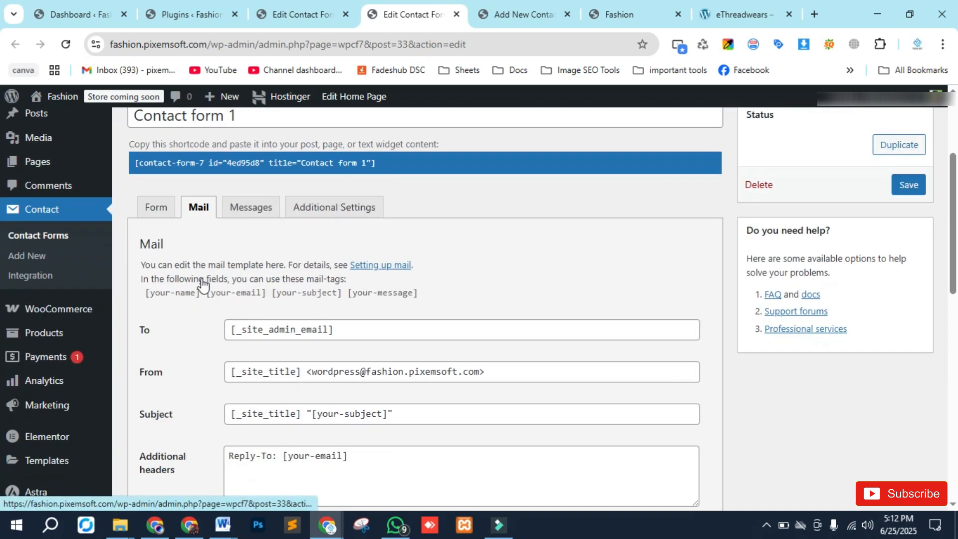
{"action": "scroll", "coordinate": [185, 303], "scroll_direction": "down", "scroll_amount": 2}
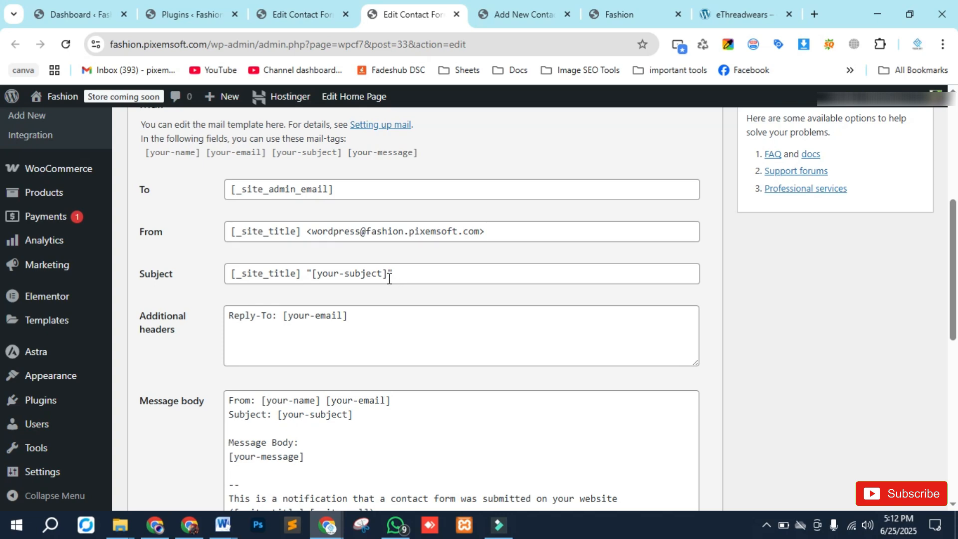
{"action": "scroll", "coordinate": [389, 278], "scroll_direction": "down", "scroll_amount": 3}
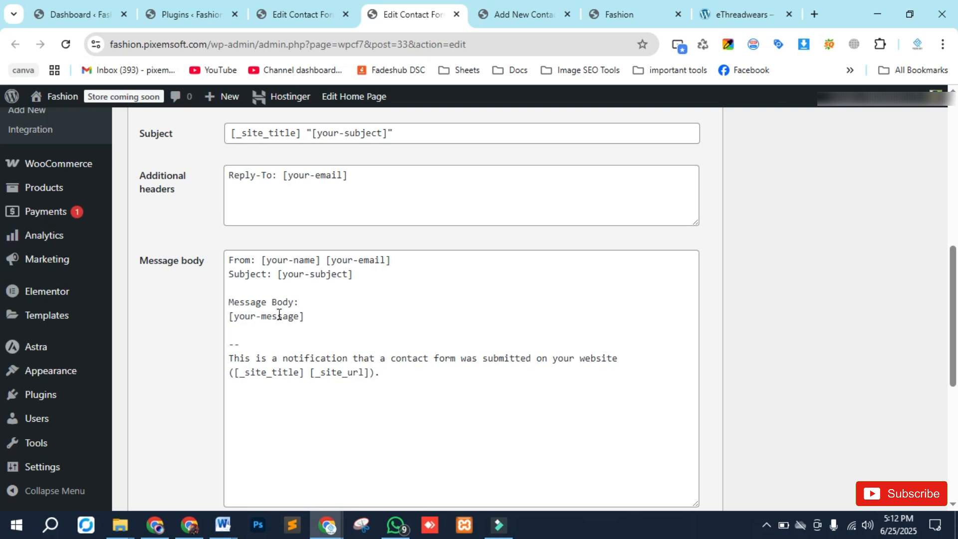
{"action": "scroll", "coordinate": [279, 314], "scroll_direction": "down", "scroll_amount": 5}
{"action": "scroll", "coordinate": [266, 431], "scroll_direction": "up", "scroll_amount": 4}
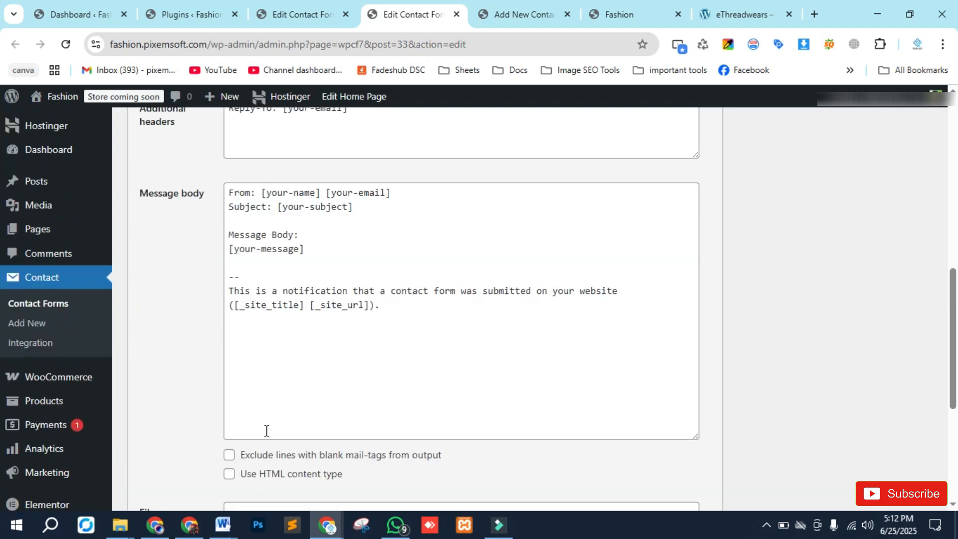
{"action": "scroll", "coordinate": [266, 431], "scroll_direction": "up", "scroll_amount": 10}
{"action": "left_click", "coordinate": [910, 355]}
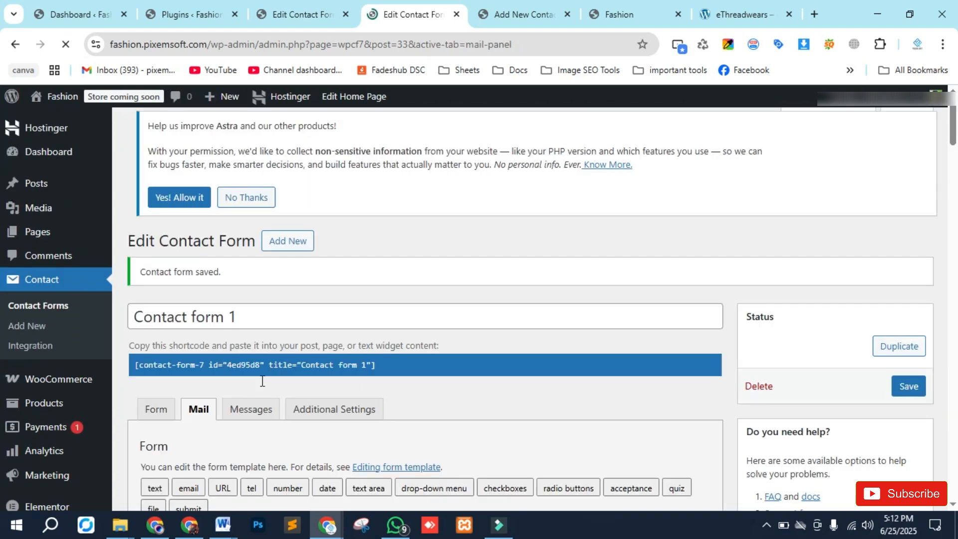
- Review the notification and error texts on the form's Messages tab
{"action": "left_click", "coordinate": [250, 416]}
{"action": "scroll", "coordinate": [271, 396], "scroll_direction": "down", "scroll_amount": 5}
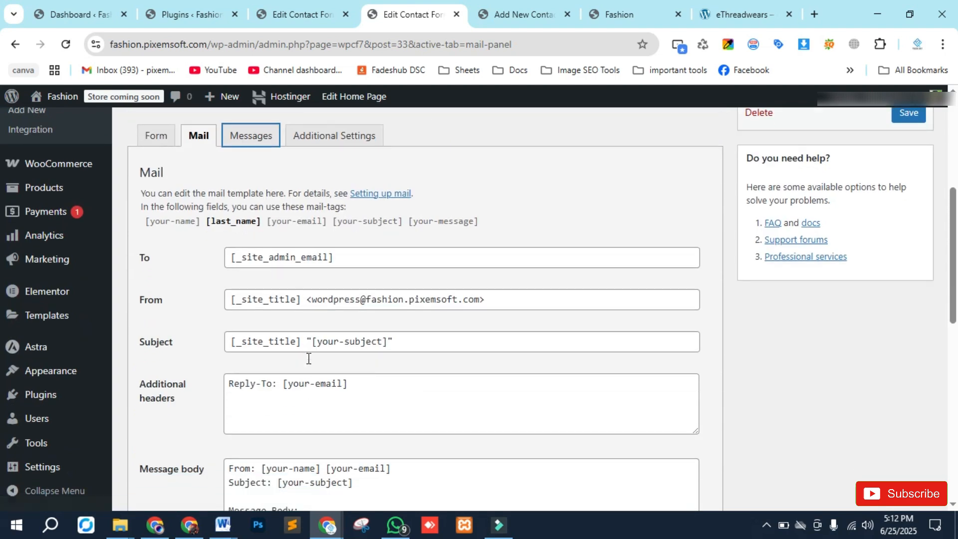
{"action": "left_click", "coordinate": [255, 143]}
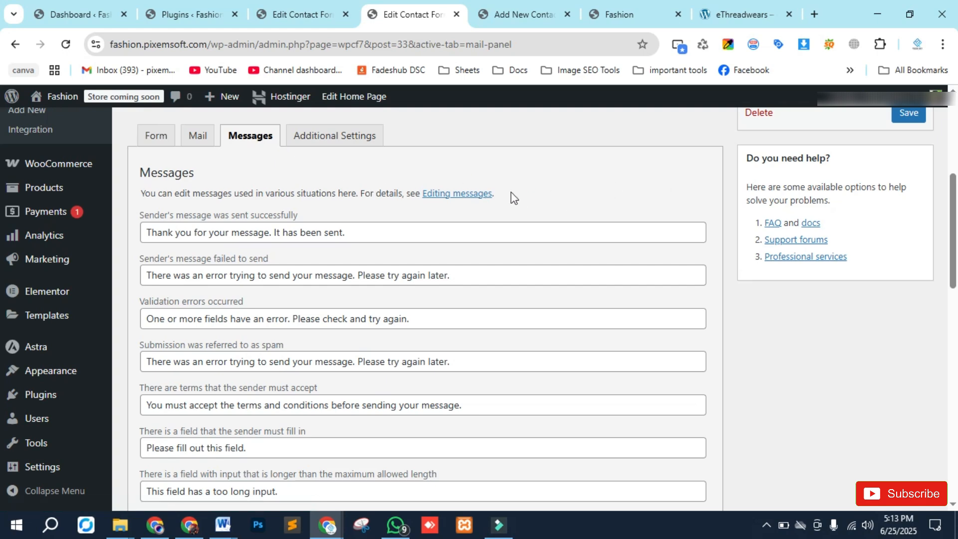
{"action": "left_click_drag", "start_coordinate": [155, 275], "coordinate": [460, 294]}
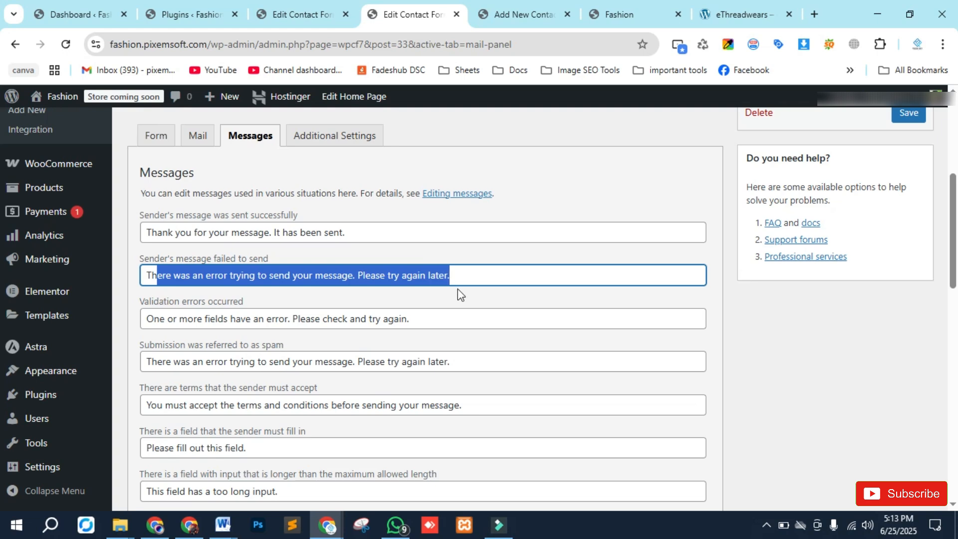
{"action": "left_click", "coordinate": [146, 275]}
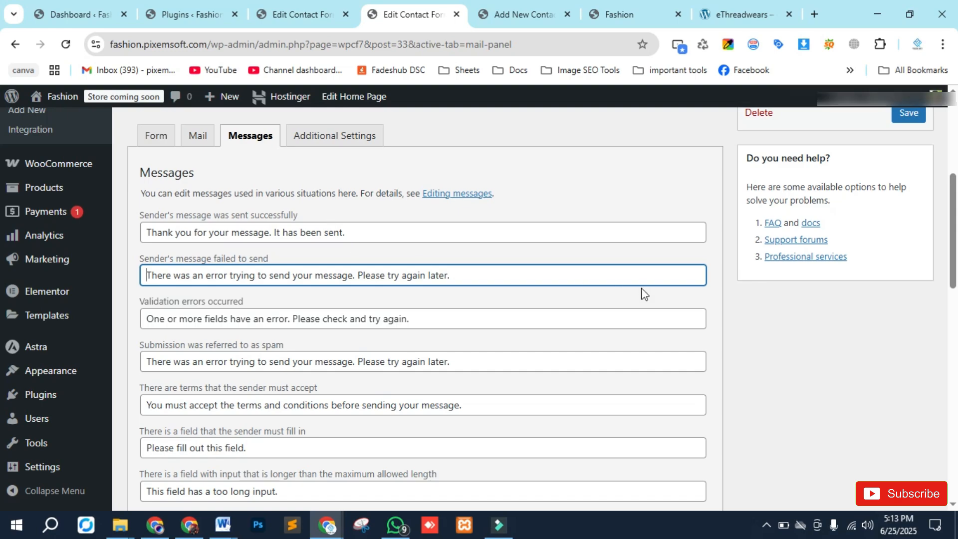
{"action": "scroll", "coordinate": [326, 223], "scroll_direction": "up", "scroll_amount": 4}
{"action": "scroll", "coordinate": [277, 382], "scroll_direction": "down", "scroll_amount": 7}
{"action": "scroll", "coordinate": [277, 383], "scroll_direction": "down", "scroll_amount": 5}
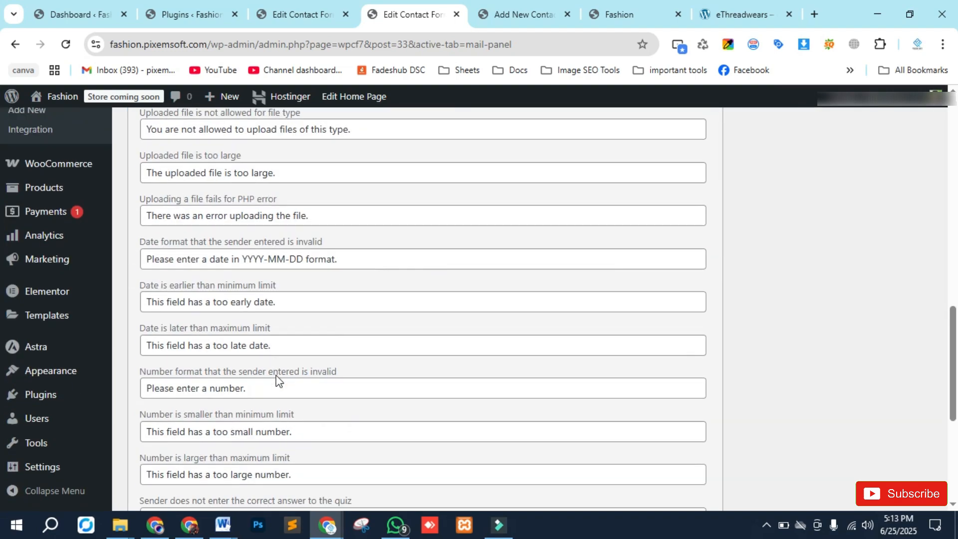
{"action": "scroll", "coordinate": [278, 383], "scroll_direction": "down", "scroll_amount": 4}
{"action": "scroll", "coordinate": [277, 382], "scroll_direction": "up", "scroll_amount": 15}
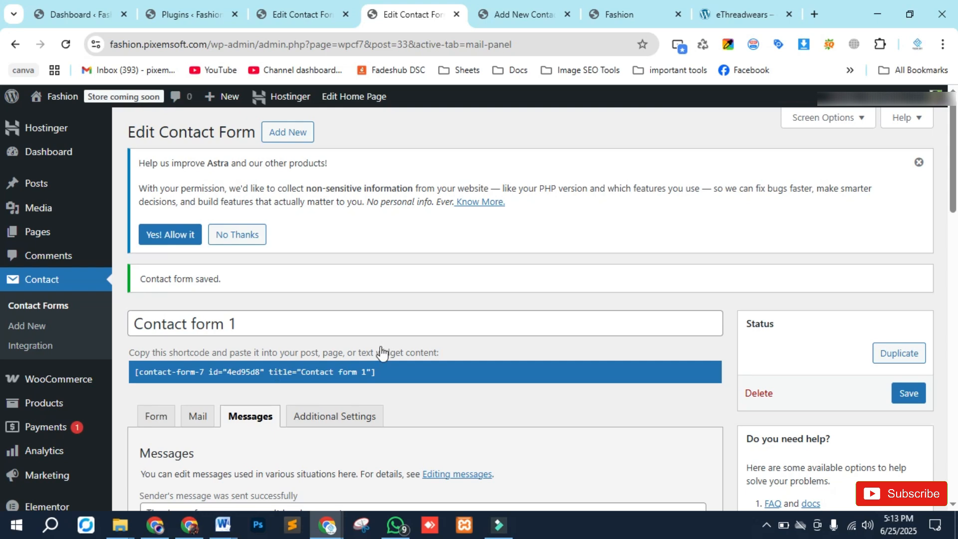
{"action": "scroll", "coordinate": [389, 355], "scroll_direction": "down", "scroll_amount": 1}
{"action": "scroll", "coordinate": [388, 292], "scroll_direction": "up", "scroll_amount": 1}
- Close the contact form editor tab and the Add New Contact Form tab
{"action": "left_click", "coordinate": [456, 14]}
{"action": "scroll", "coordinate": [264, 300], "scroll_direction": "down", "scroll_amount": 8}
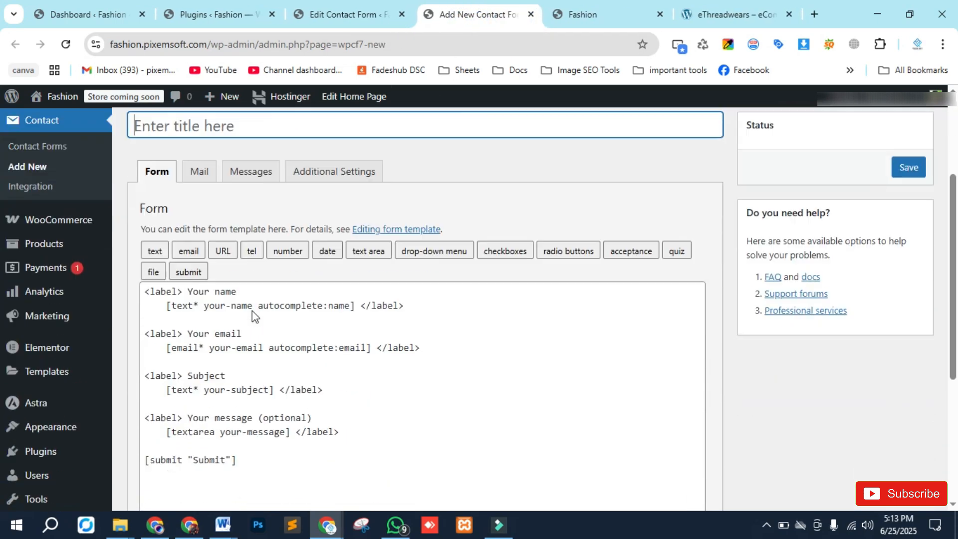
{"action": "scroll", "coordinate": [214, 328], "scroll_direction": "up", "scroll_amount": 9}
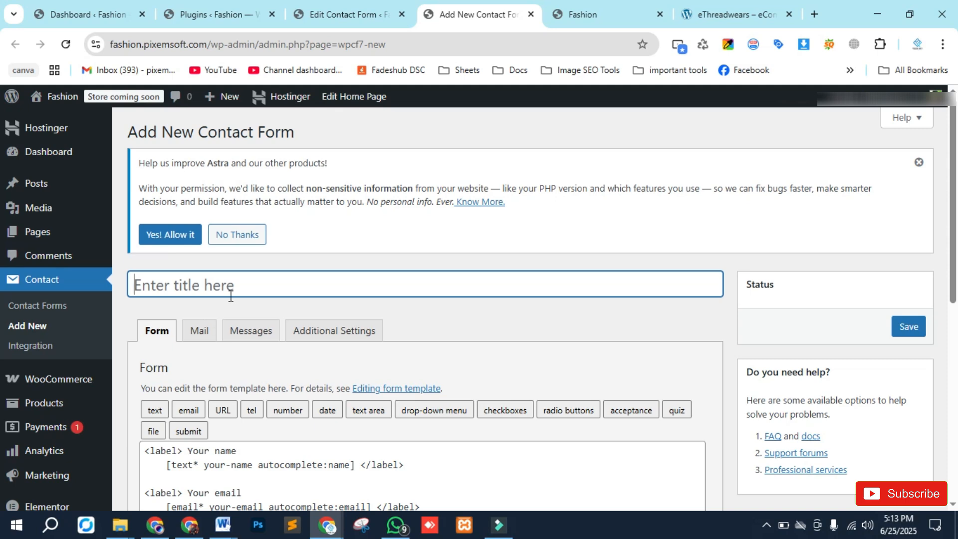
{"action": "left_click", "coordinate": [198, 331]}
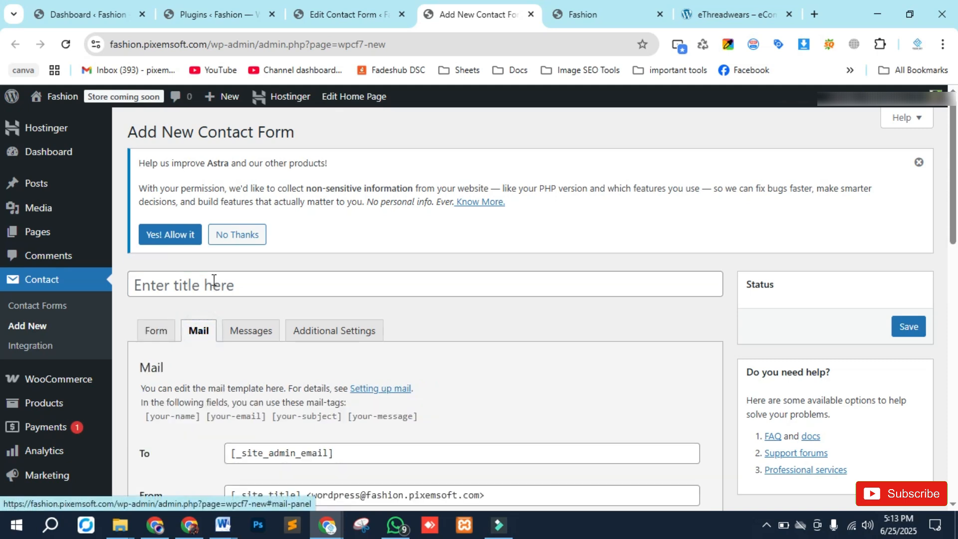
{"action": "scroll", "coordinate": [213, 285], "scroll_direction": "down", "scroll_amount": 10}
{"action": "scroll", "coordinate": [207, 309], "scroll_direction": "up", "scroll_amount": 9}
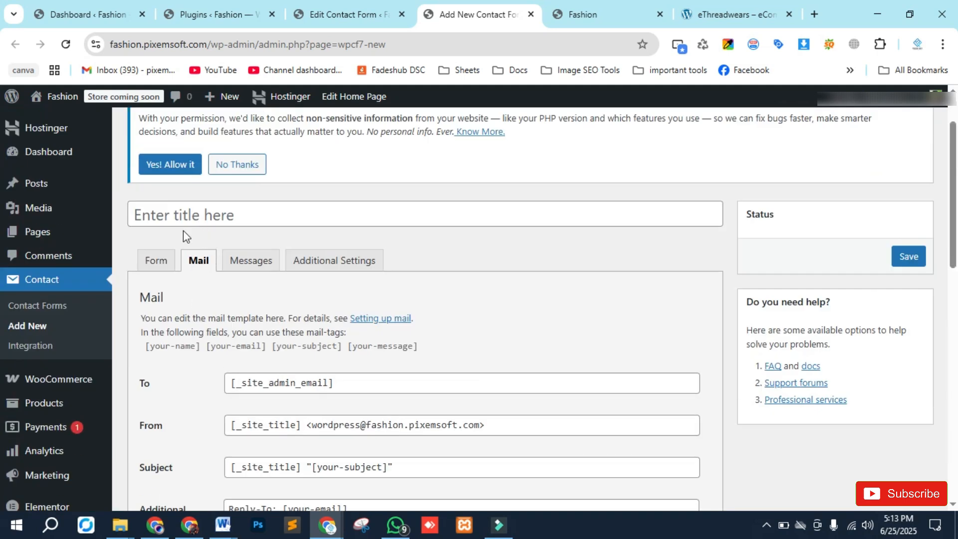
{"action": "scroll", "coordinate": [183, 231], "scroll_direction": "up", "scroll_amount": 2}
{"action": "left_click", "coordinate": [530, 15]}
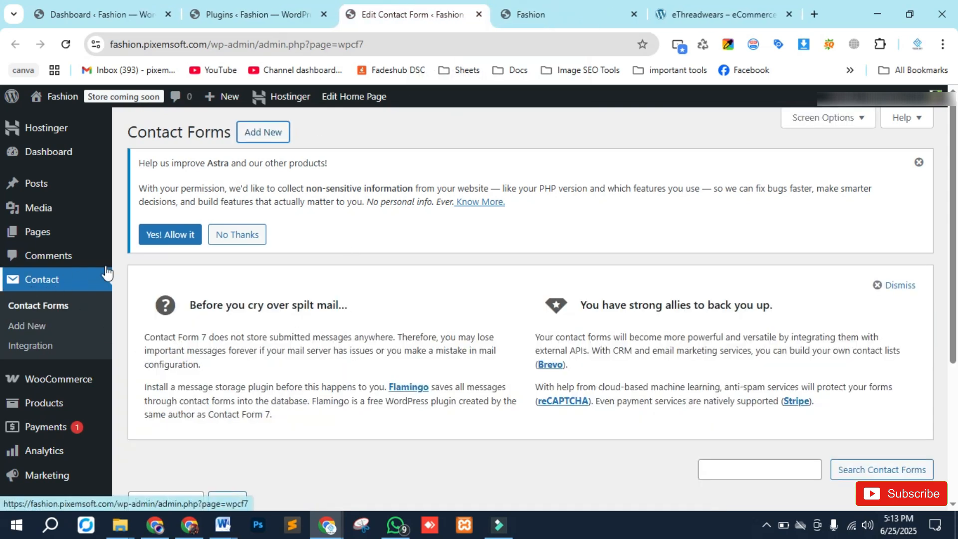
- Open the Elementor Home and Settings pages in new browser tabs
{"action": "scroll", "coordinate": [126, 385], "scroll_direction": "down", "scroll_amount": 3}
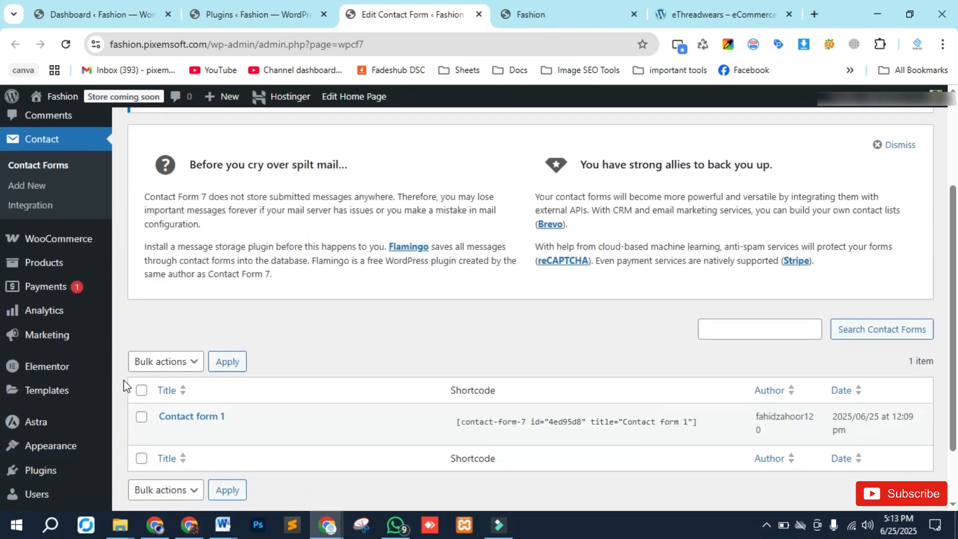
{"action": "mouse_move", "coordinate": [35, 372]}
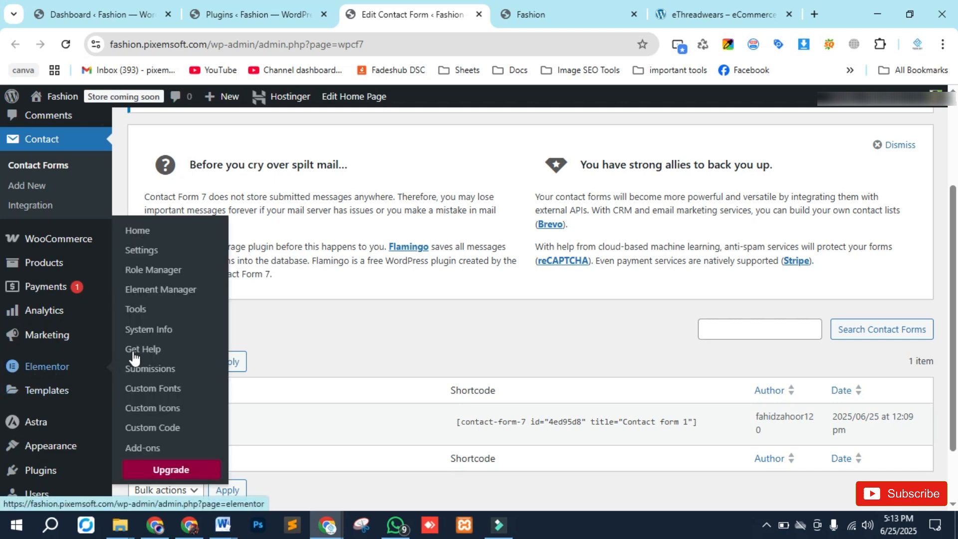
{"action": "middle_click", "coordinate": [137, 233]}
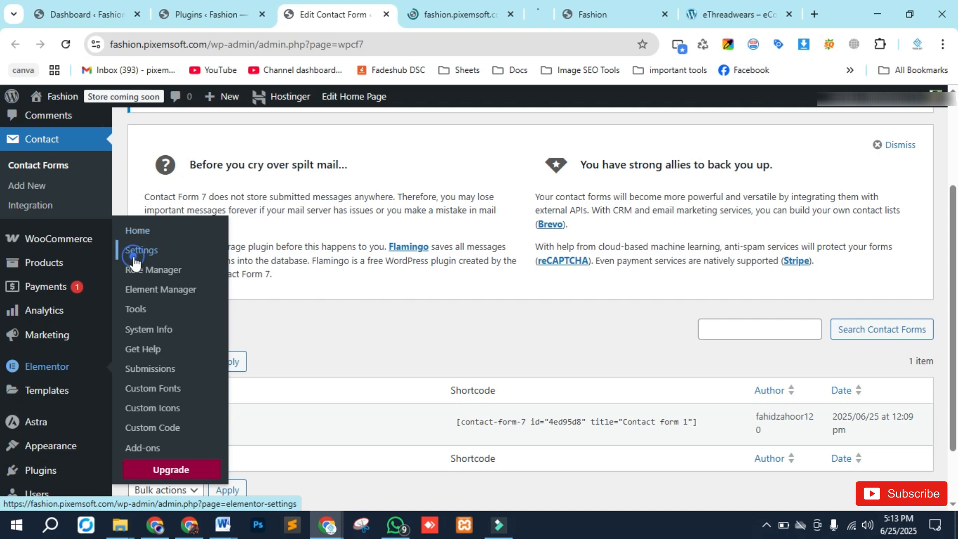
{"action": "middle_click", "coordinate": [136, 254]}
{"action": "middle_click", "coordinate": [150, 290]}
{"action": "middle_click", "coordinate": [150, 311]}
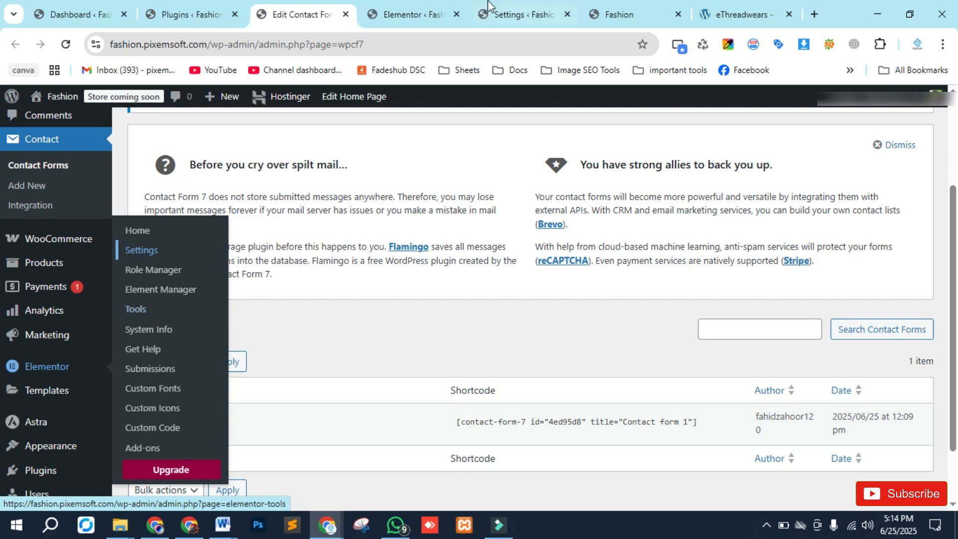
- Browse the Elementor home page's quick actions and add-on sections
{"action": "left_click", "coordinate": [432, 7]}
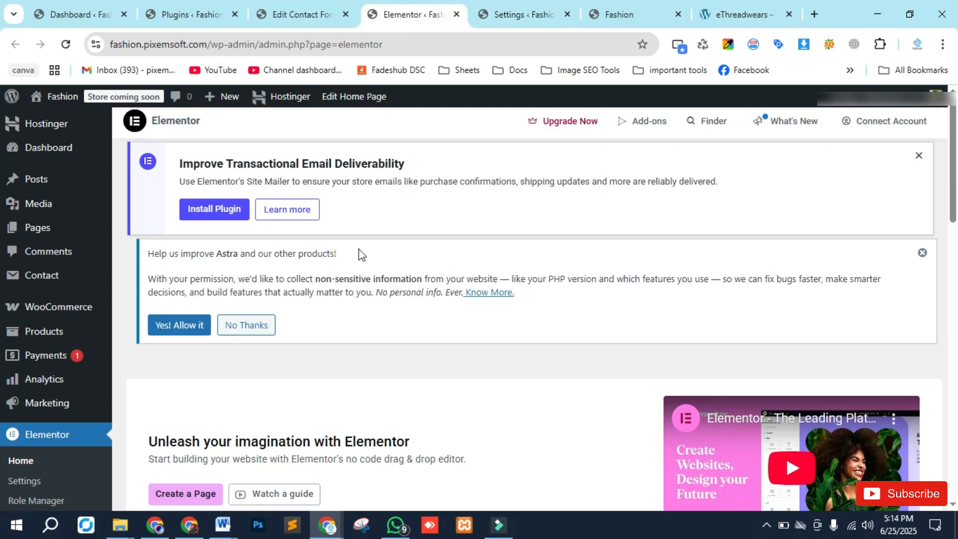
{"action": "scroll", "coordinate": [359, 252], "scroll_direction": "down", "scroll_amount": 10}
{"action": "scroll", "coordinate": [388, 289], "scroll_direction": "up", "scroll_amount": 3}
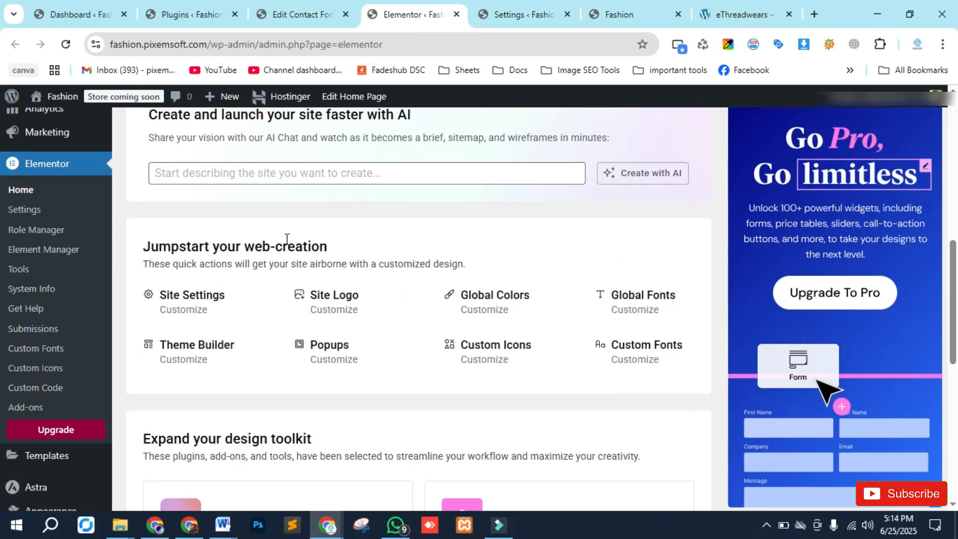
{"action": "scroll", "coordinate": [507, 240], "scroll_direction": "up", "scroll_amount": 5}
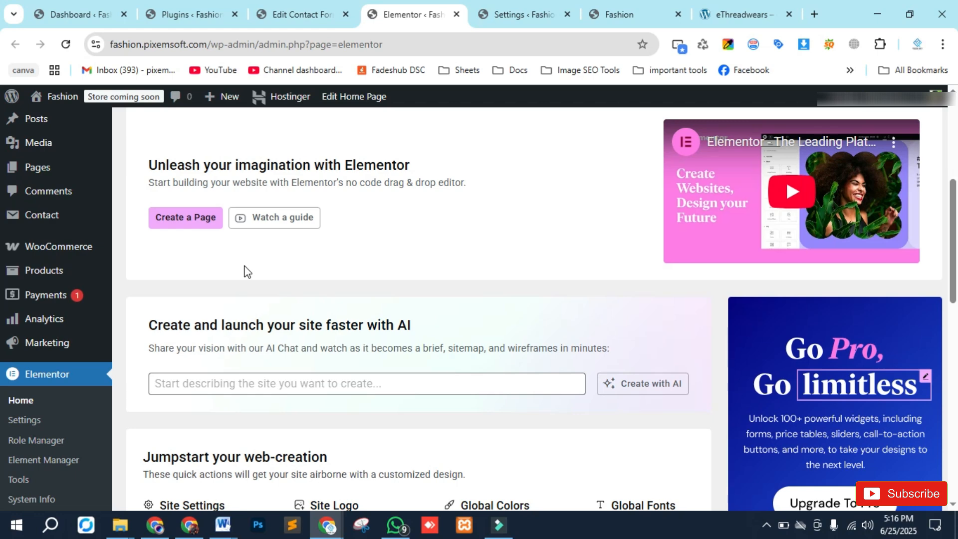
{"action": "scroll", "coordinate": [241, 269], "scroll_direction": "down", "scroll_amount": 4}
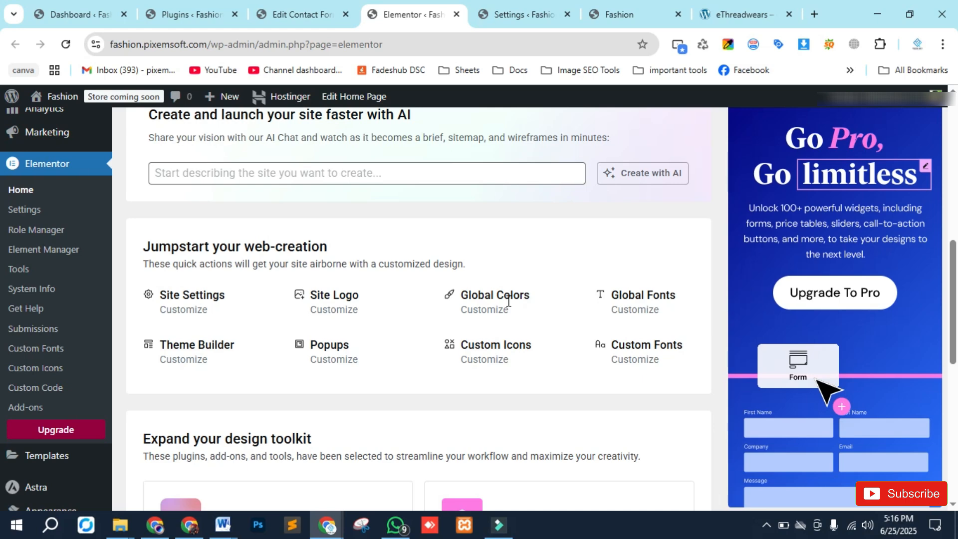
{"action": "scroll", "coordinate": [213, 281], "scroll_direction": "down", "scroll_amount": 8}
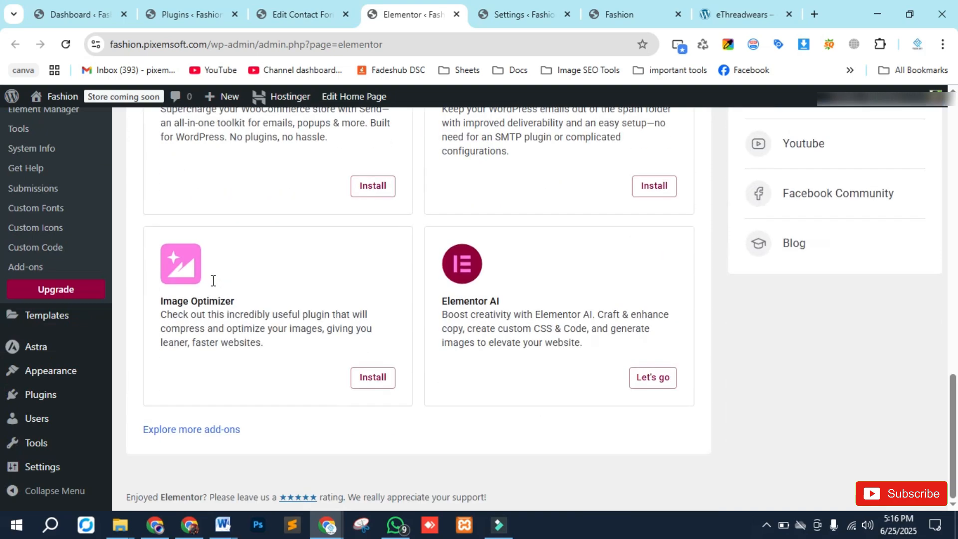
- Close the Elementor Home tab and review the General settings on the Elementor Settings page
{"action": "scroll", "coordinate": [213, 281], "scroll_direction": "up", "scroll_amount": 10}
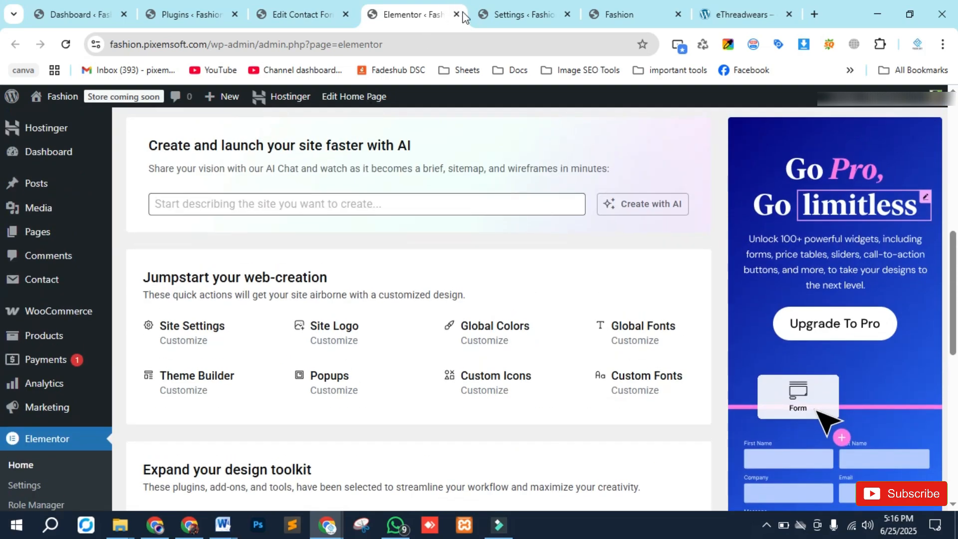
{"action": "left_click", "coordinate": [457, 15]}
{"action": "scroll", "coordinate": [285, 200], "scroll_direction": "down", "scroll_amount": 3}
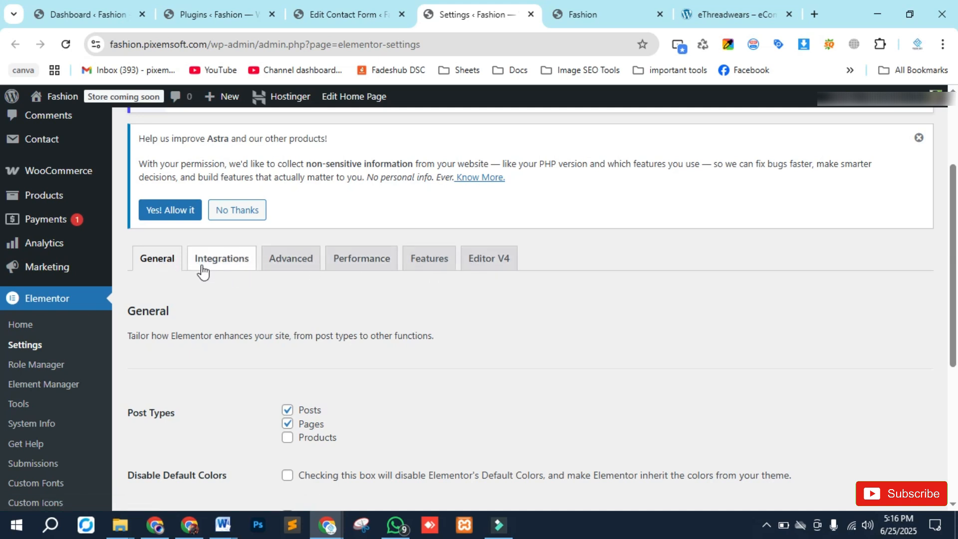
{"action": "scroll", "coordinate": [200, 274], "scroll_direction": "down", "scroll_amount": 3}
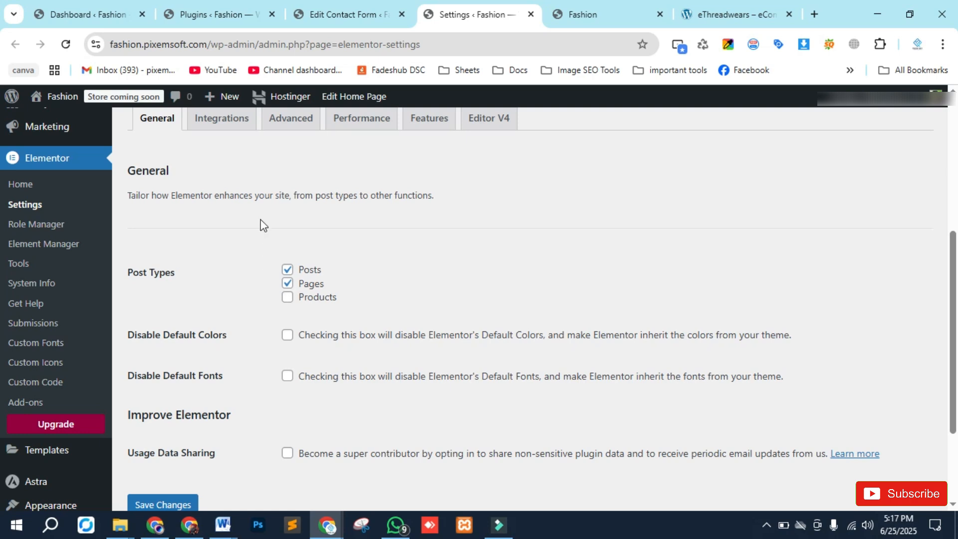
{"action": "scroll", "coordinate": [264, 225], "scroll_direction": "down", "scroll_amount": 3}
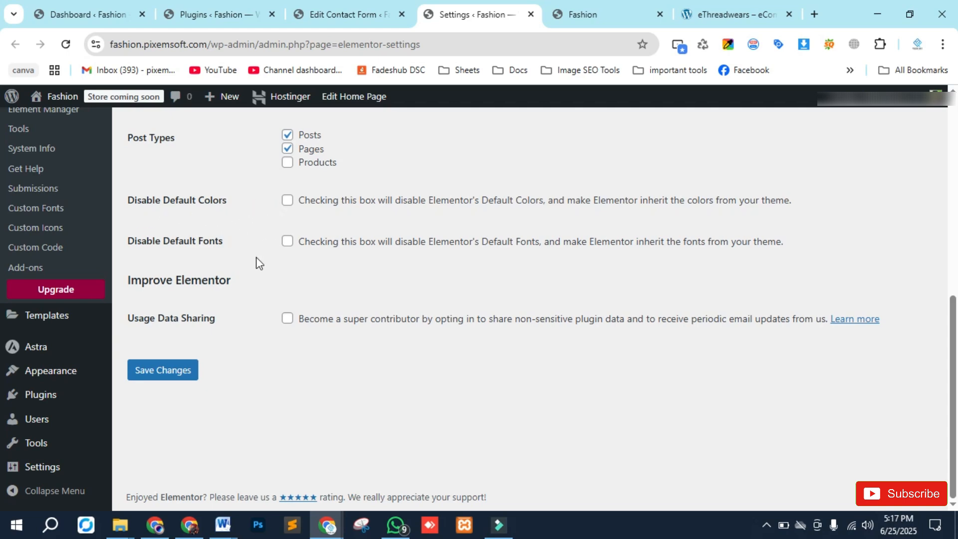
{"action": "scroll", "coordinate": [227, 382], "scroll_direction": "up", "scroll_amount": 1}
{"action": "scroll", "coordinate": [226, 377], "scroll_direction": "up", "scroll_amount": 8}
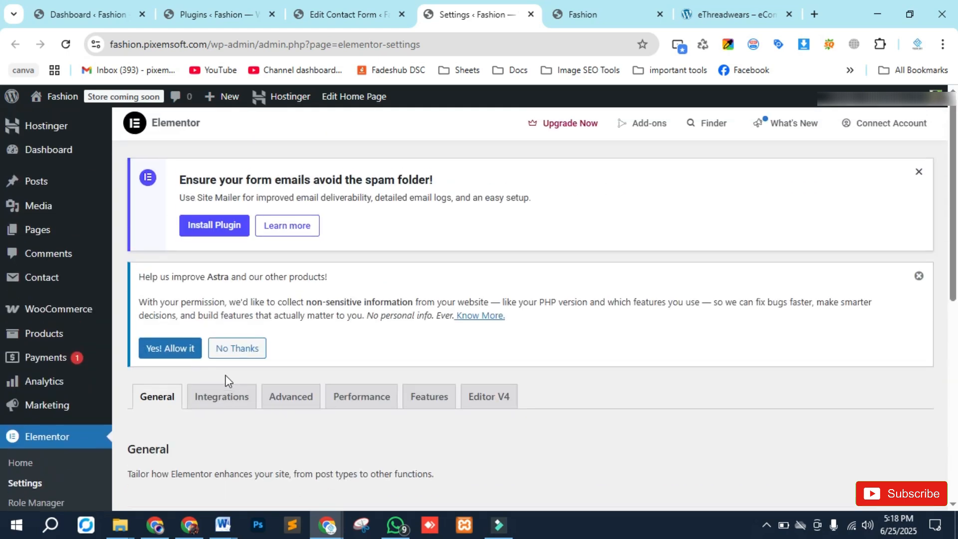
- Open the Integrations settings and view the Google Maps Embed API key setting
{"action": "left_click", "coordinate": [218, 398]}
{"action": "scroll", "coordinate": [321, 210], "scroll_direction": "down", "scroll_amount": 8}
{"action": "scroll", "coordinate": [321, 211], "scroll_direction": "up", "scroll_amount": 4}
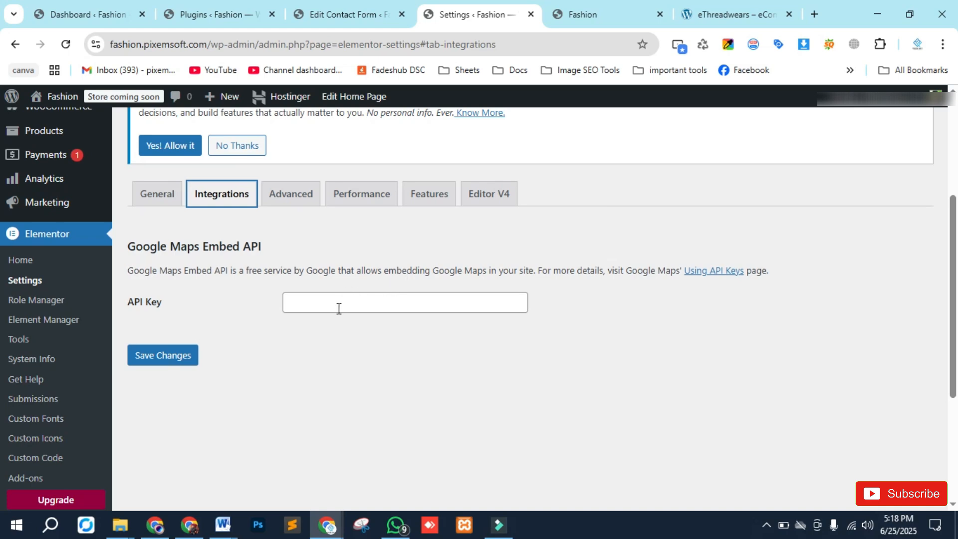
- Open the Advanced settings and review the loader, file upload, Google Fonts and generator tag options
{"action": "left_click", "coordinate": [297, 195]}
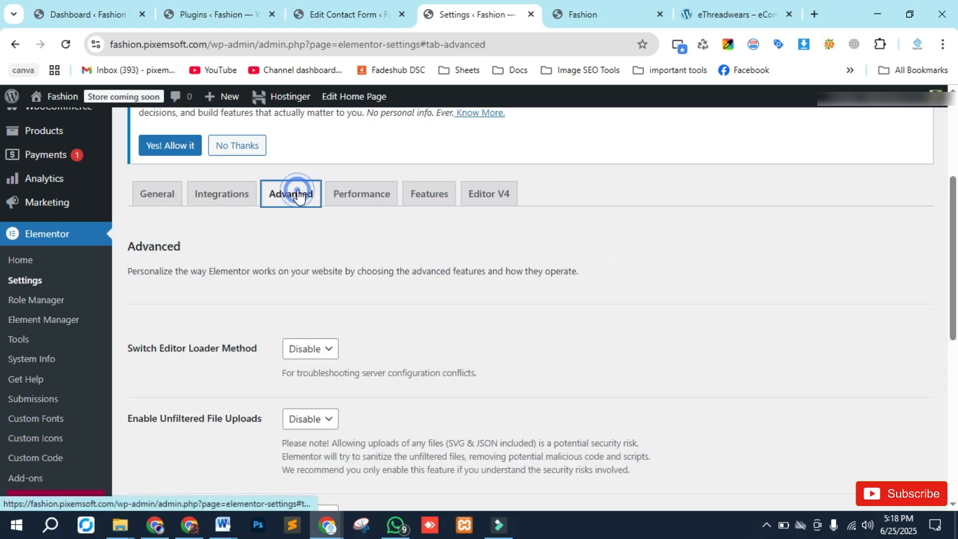
{"action": "scroll", "coordinate": [252, 284], "scroll_direction": "down", "scroll_amount": 3}
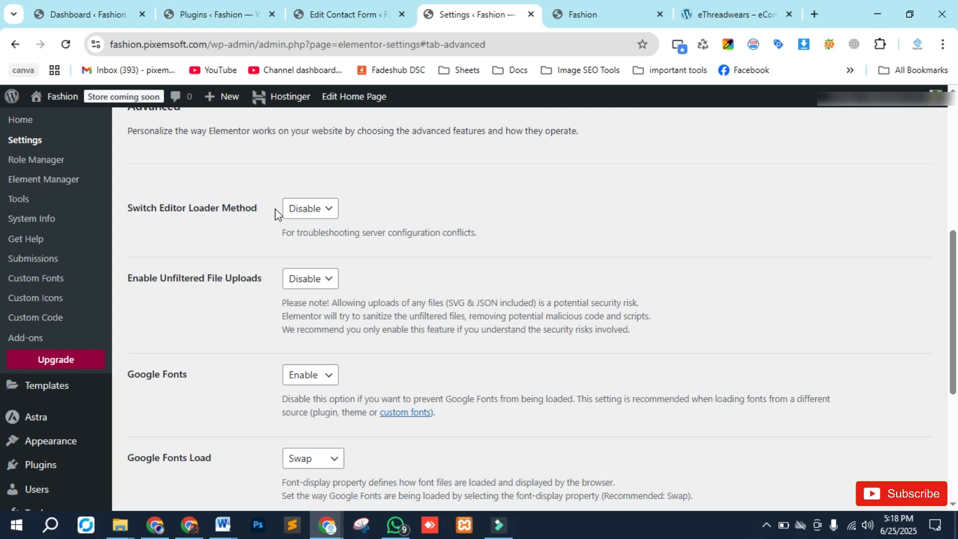
{"action": "scroll", "coordinate": [225, 244], "scroll_direction": "down", "scroll_amount": 3}
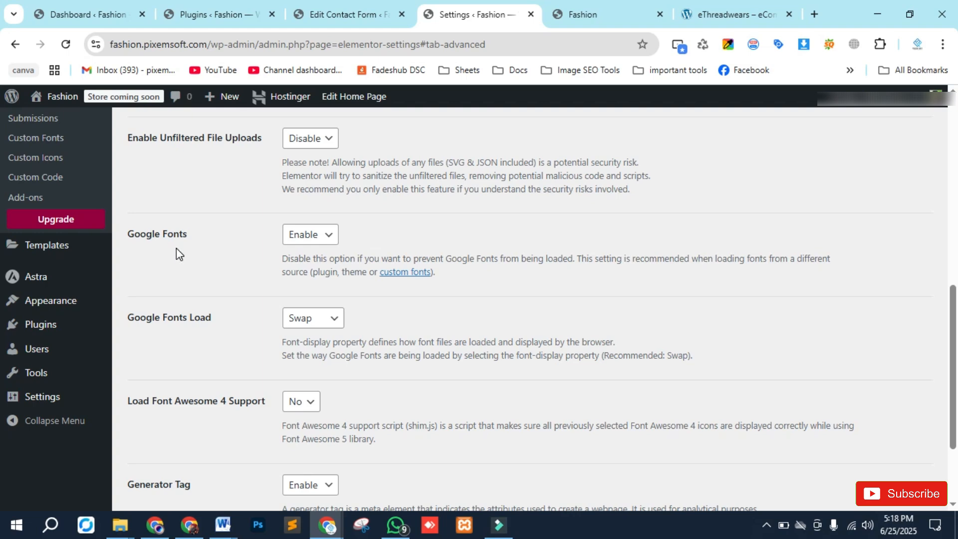
{"action": "scroll", "coordinate": [176, 247], "scroll_direction": "down", "scroll_amount": 3}
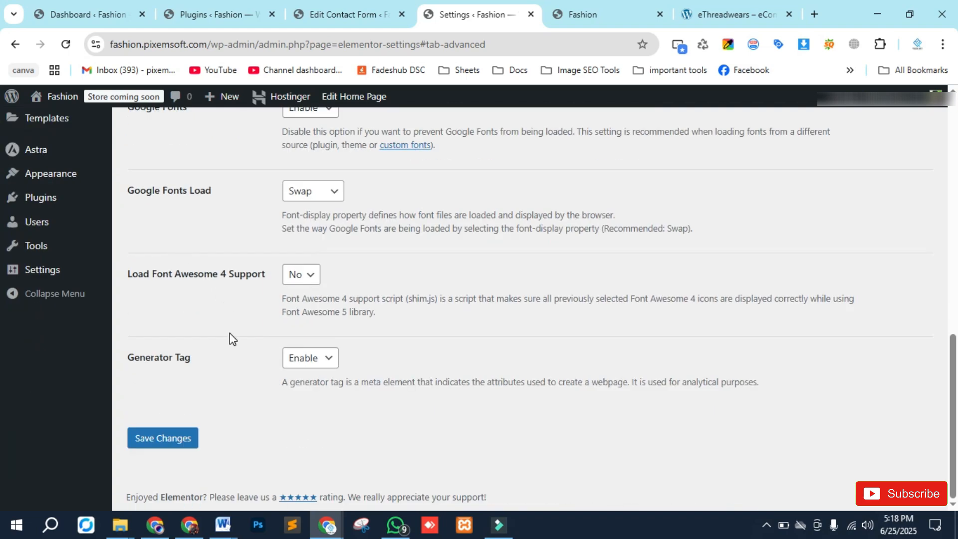
{"action": "scroll", "coordinate": [209, 411], "scroll_direction": "up", "scroll_amount": 8}
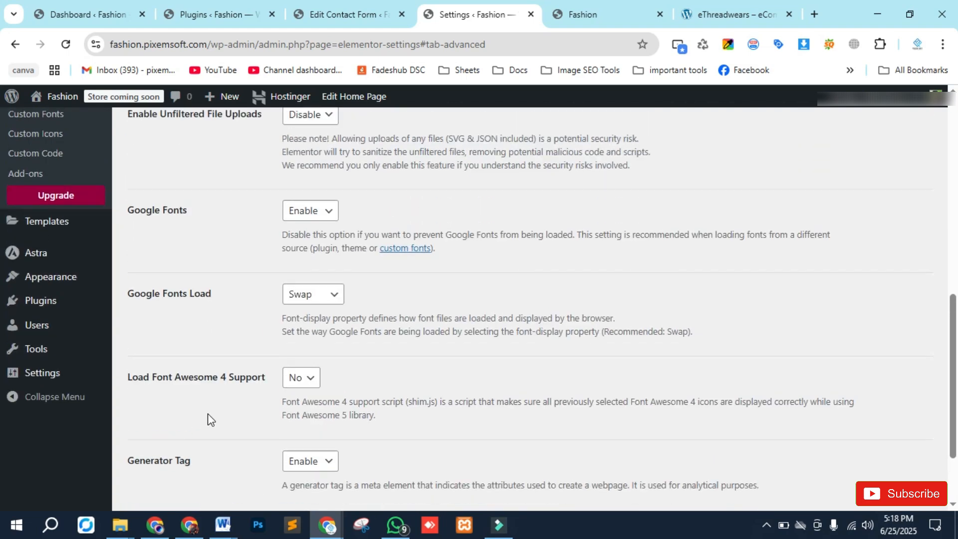
- Open the Performance settings and review the CSS Print Method choices and loading options
{"action": "left_click", "coordinate": [378, 149]}
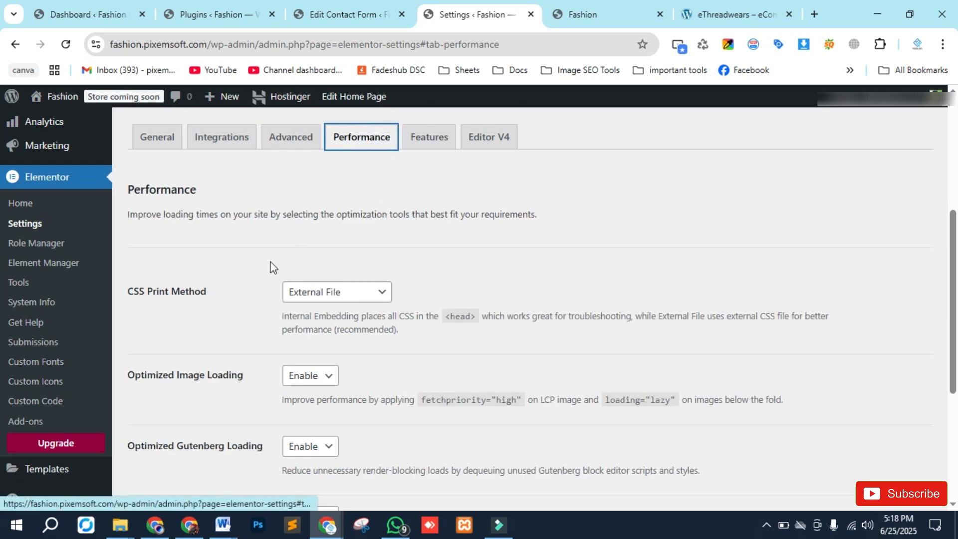
{"action": "scroll", "coordinate": [210, 297], "scroll_direction": "down", "scroll_amount": 2}
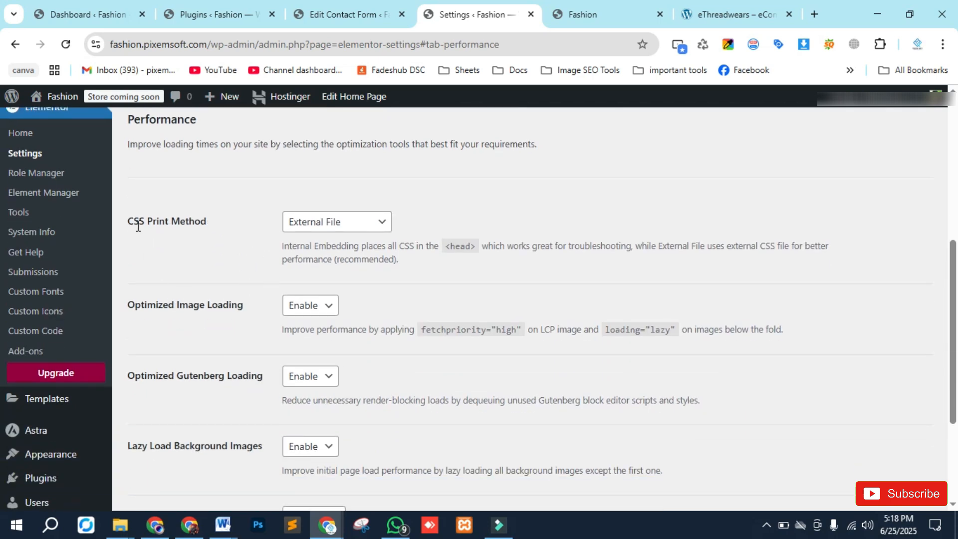
{"action": "left_click", "coordinate": [359, 227]}
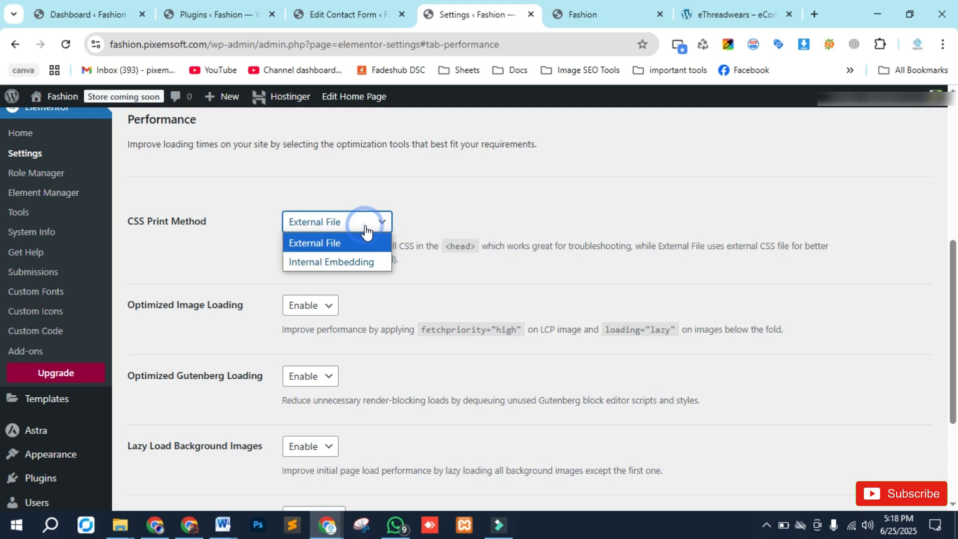
{"action": "left_click", "coordinate": [452, 204]}
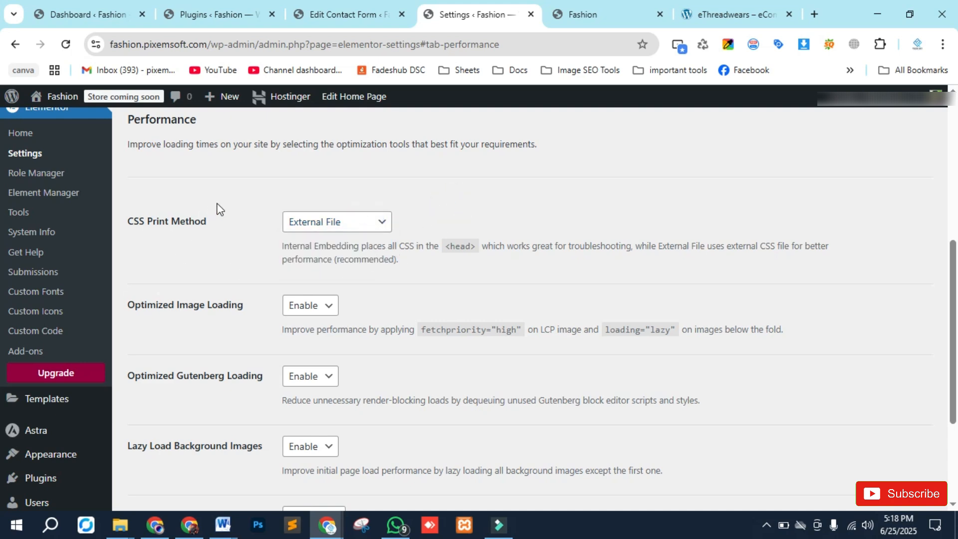
{"action": "scroll", "coordinate": [217, 207], "scroll_direction": "down", "scroll_amount": 3}
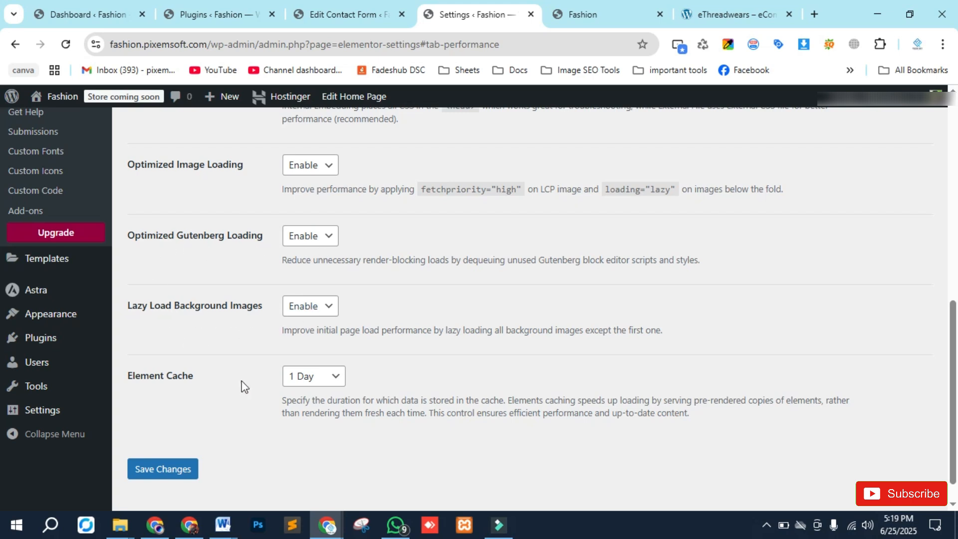
{"action": "scroll", "coordinate": [269, 421], "scroll_direction": "up", "scroll_amount": 7}
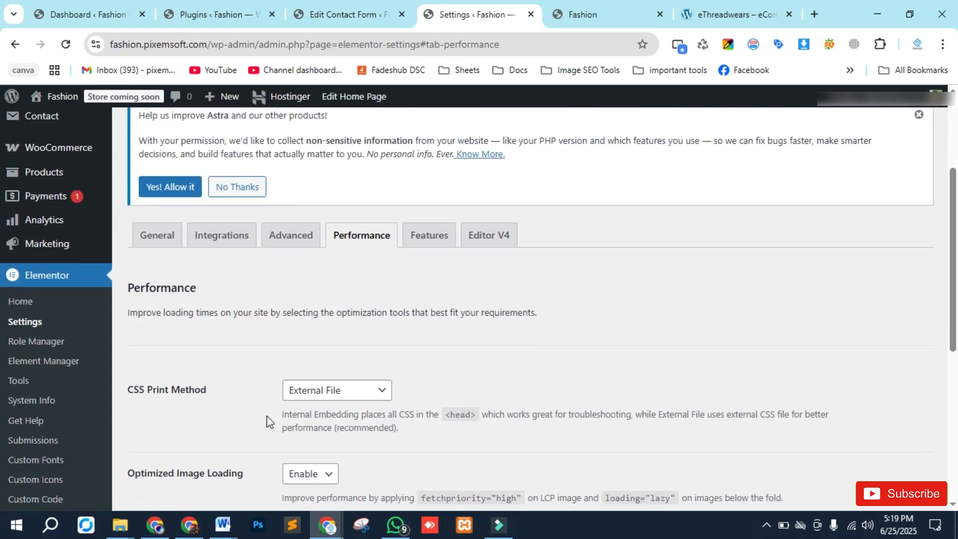
{"action": "scroll", "coordinate": [257, 350], "scroll_direction": "down", "scroll_amount": 3}
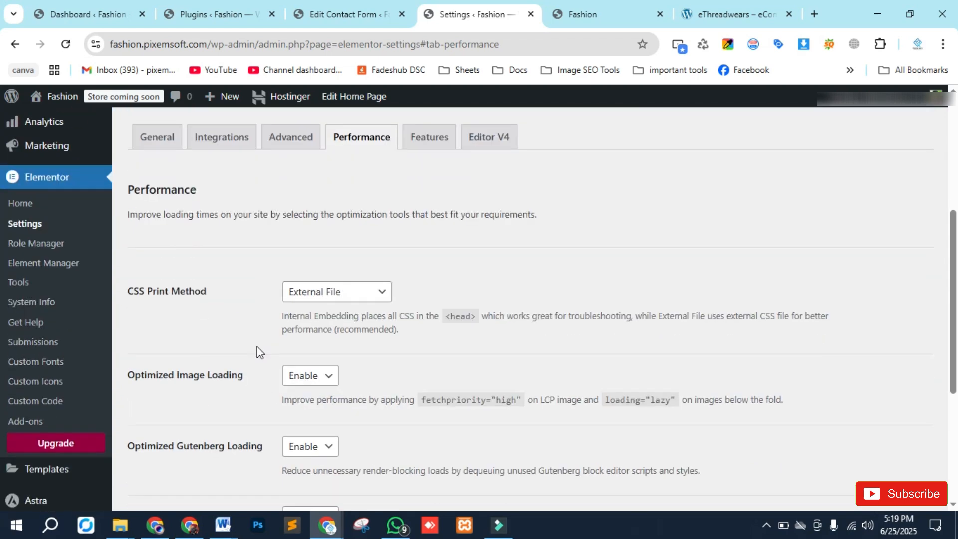
{"action": "scroll", "coordinate": [264, 320], "scroll_direction": "up", "scroll_amount": 2}
- Open the Features settings and browse the ongoing experiments and stable features
{"action": "left_click", "coordinate": [426, 207]}
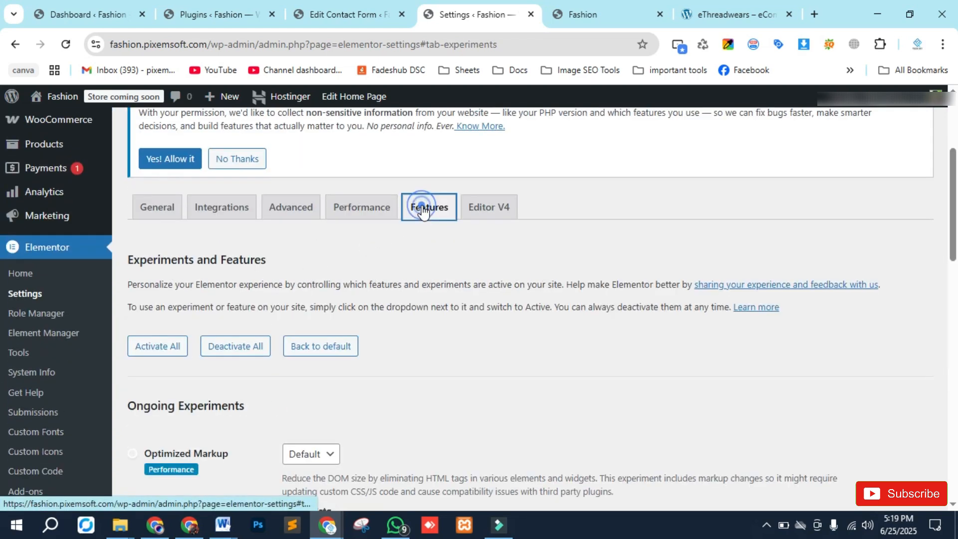
{"action": "scroll", "coordinate": [224, 331], "scroll_direction": "down", "scroll_amount": 1}
{"action": "scroll", "coordinate": [229, 349], "scroll_direction": "down", "scroll_amount": 6}
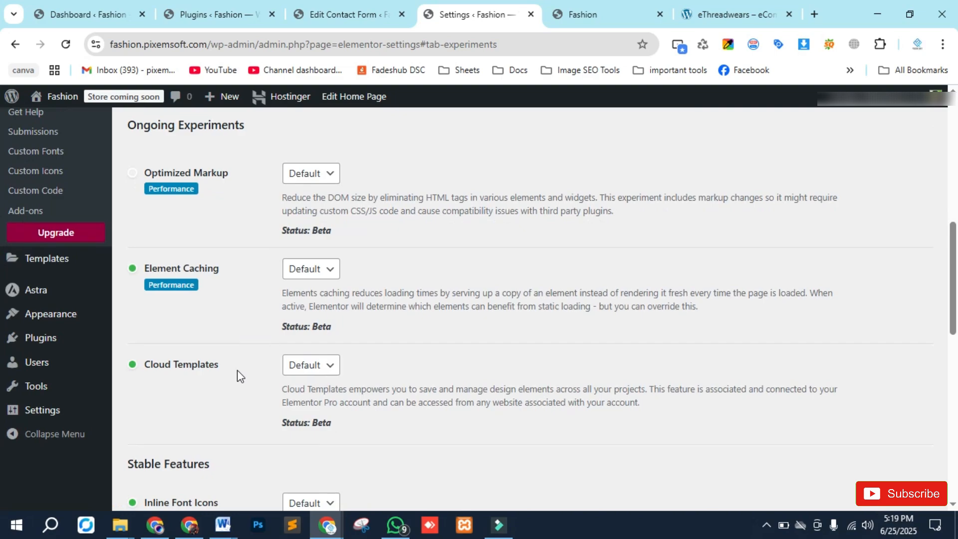
{"action": "scroll", "coordinate": [238, 371], "scroll_direction": "down", "scroll_amount": 6}
{"action": "scroll", "coordinate": [242, 389], "scroll_direction": "up", "scroll_amount": 11}
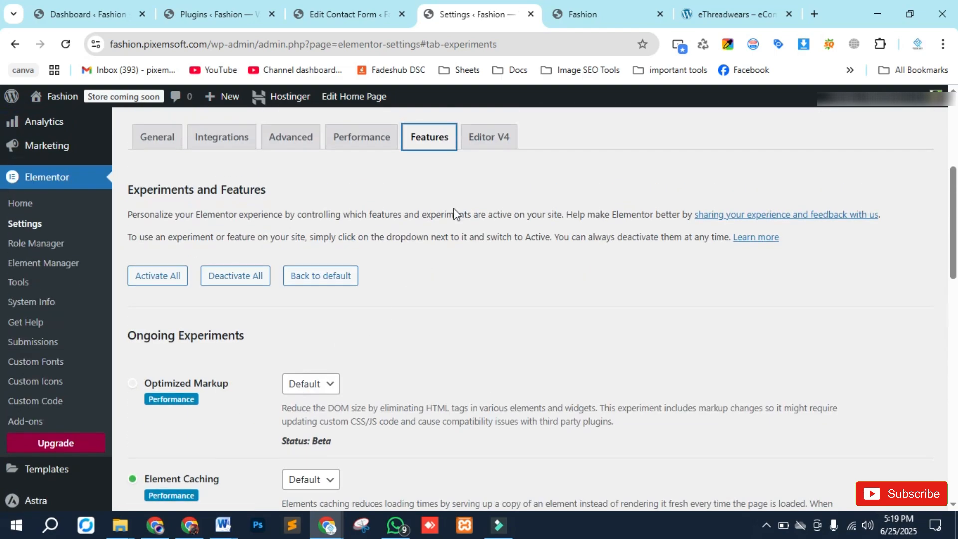
{"action": "scroll", "coordinate": [282, 386], "scroll_direction": "up", "scroll_amount": 5}
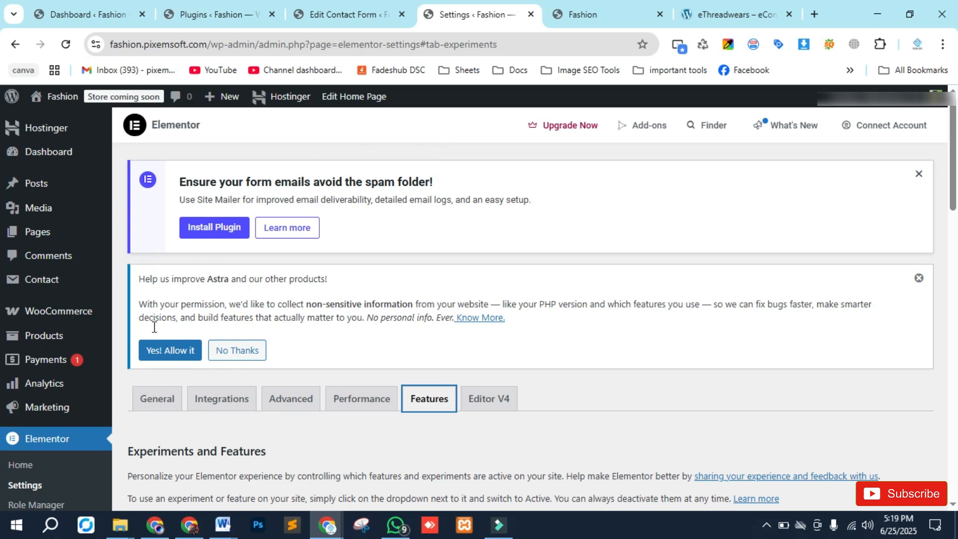
- Open the WooCommerce Home and Settings pages in new browser tabs
{"action": "mouse_move", "coordinate": [48, 315]}
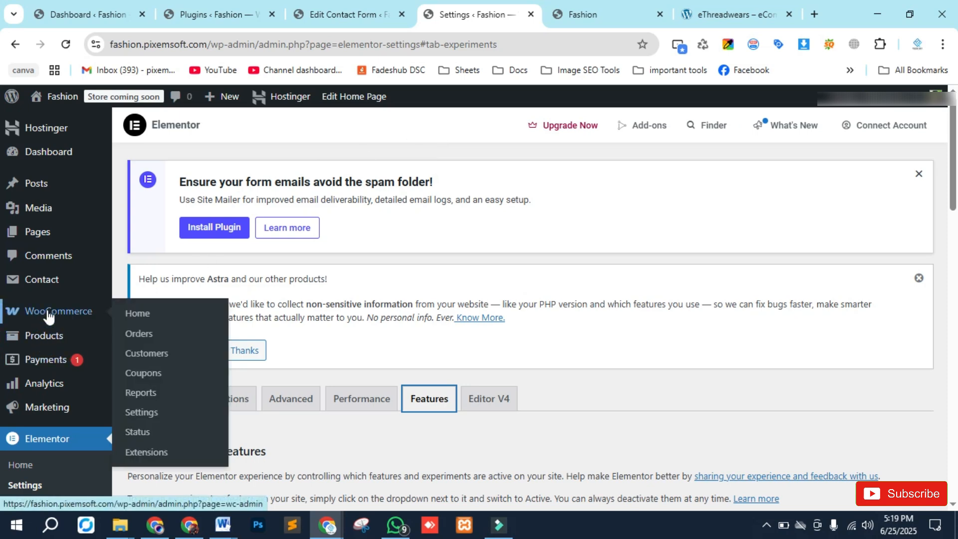
{"action": "right_click", "coordinate": [137, 312]}
{"action": "left_click", "coordinate": [194, 120]}
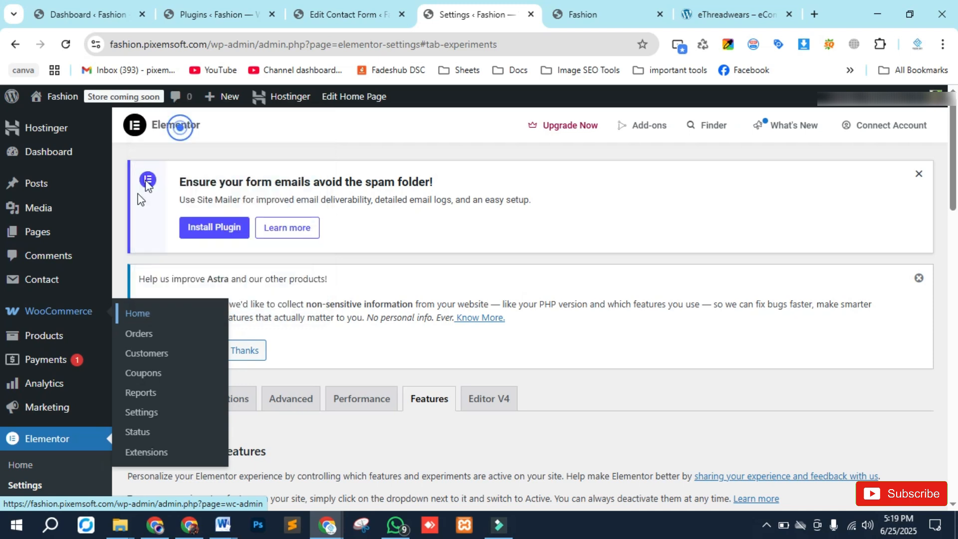
{"action": "mouse_move", "coordinate": [114, 315]}
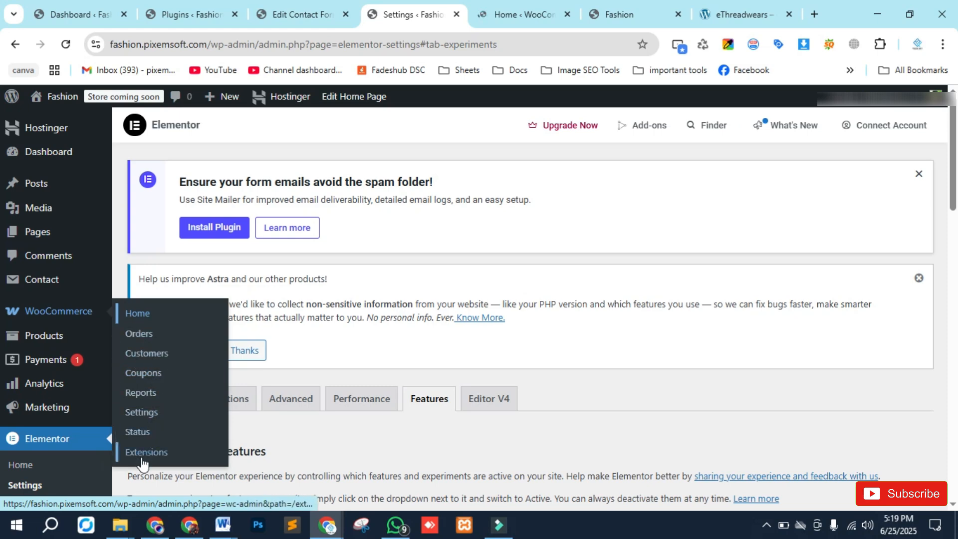
{"action": "right_click", "coordinate": [142, 421]}
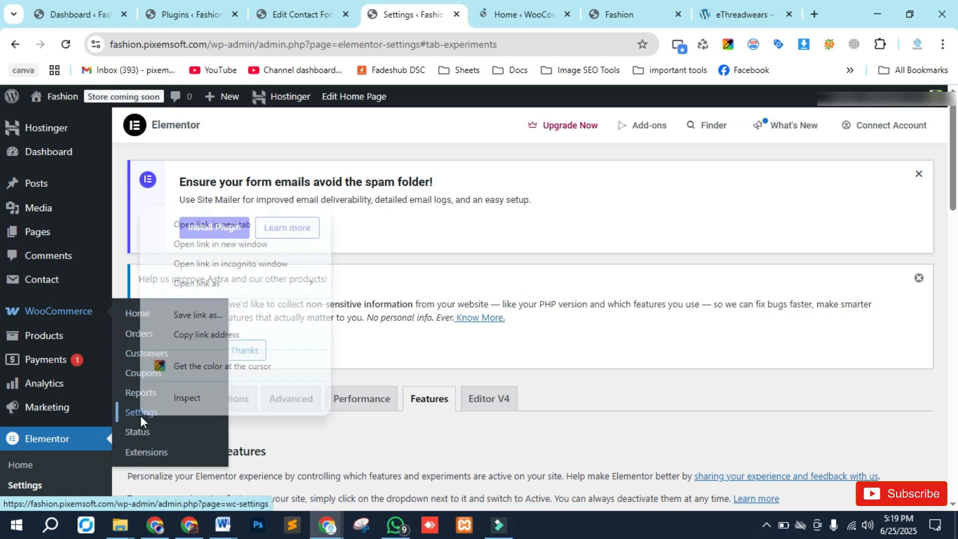
{"action": "left_click", "coordinate": [202, 224]}
- Switch to the WooCommerce Home page and browse its to-do list, inbox and stats overview
{"action": "left_click", "coordinate": [452, 14]}
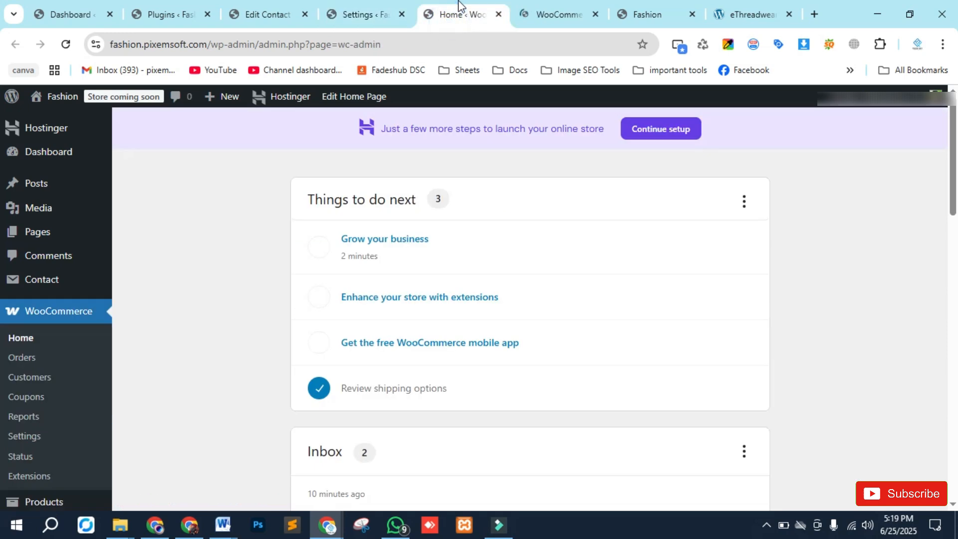
{"action": "scroll", "coordinate": [285, 220], "scroll_direction": "down", "scroll_amount": 1}
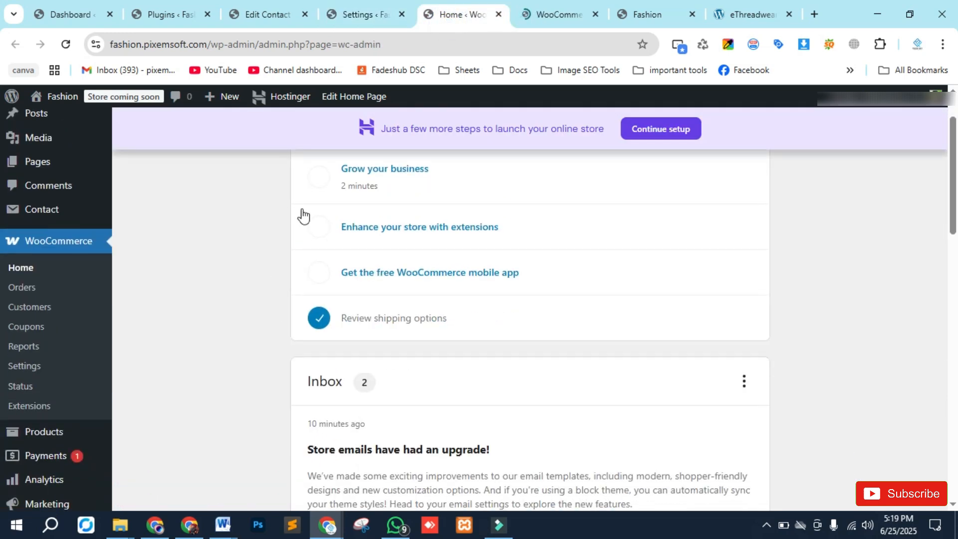
{"action": "scroll", "coordinate": [286, 294], "scroll_direction": "down", "scroll_amount": 5}
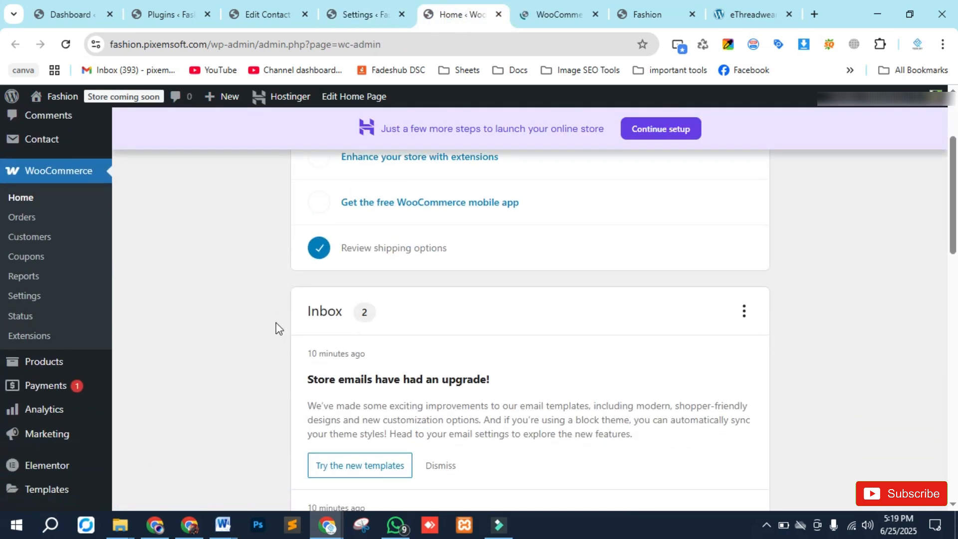
{"action": "scroll", "coordinate": [274, 323], "scroll_direction": "down", "scroll_amount": 4}
{"action": "scroll", "coordinate": [275, 323], "scroll_direction": "down", "scroll_amount": 6}
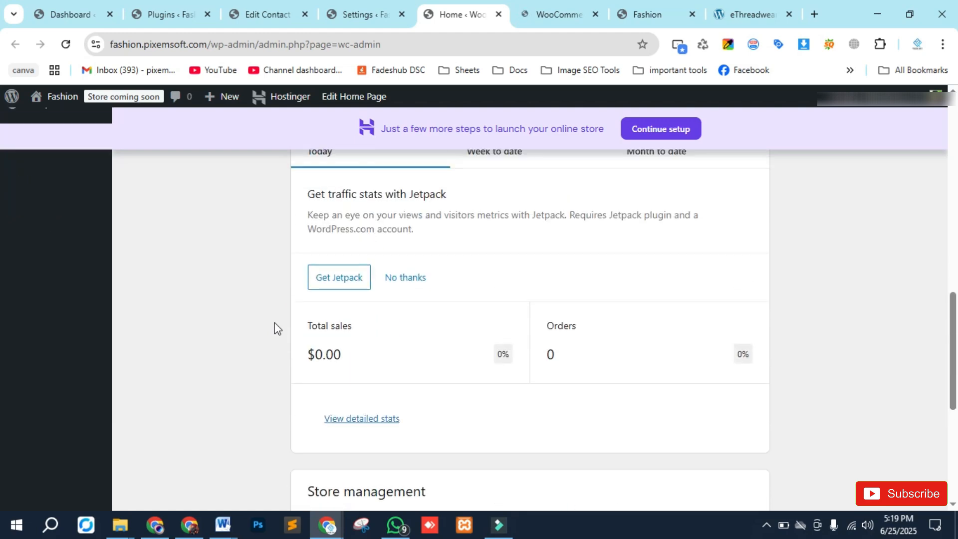
{"action": "scroll", "coordinate": [275, 322], "scroll_direction": "down", "scroll_amount": 4}
{"action": "scroll", "coordinate": [275, 323], "scroll_direction": "up", "scroll_amount": 18}
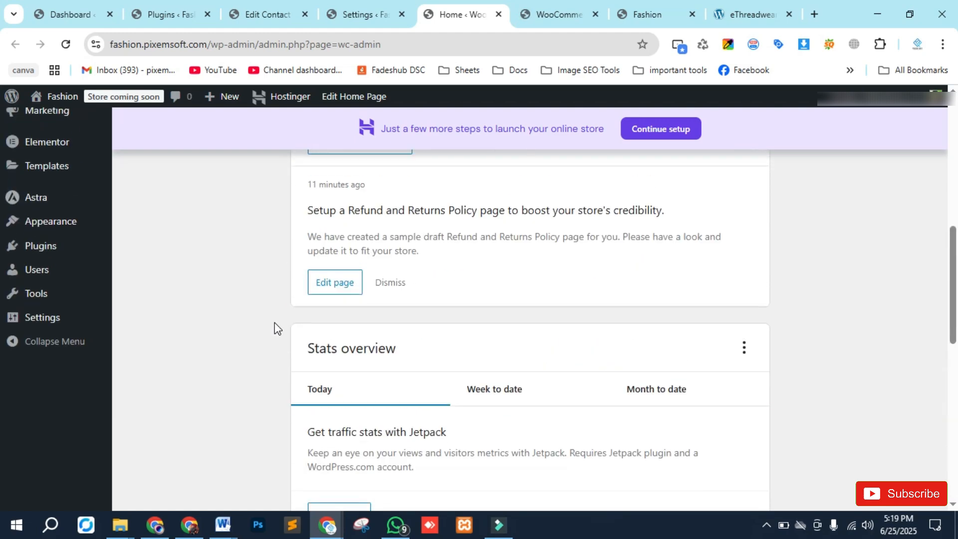
- Switch to the WooCommerce settings tab and enter Okara as the store city
{"action": "left_click", "coordinate": [564, 10]}
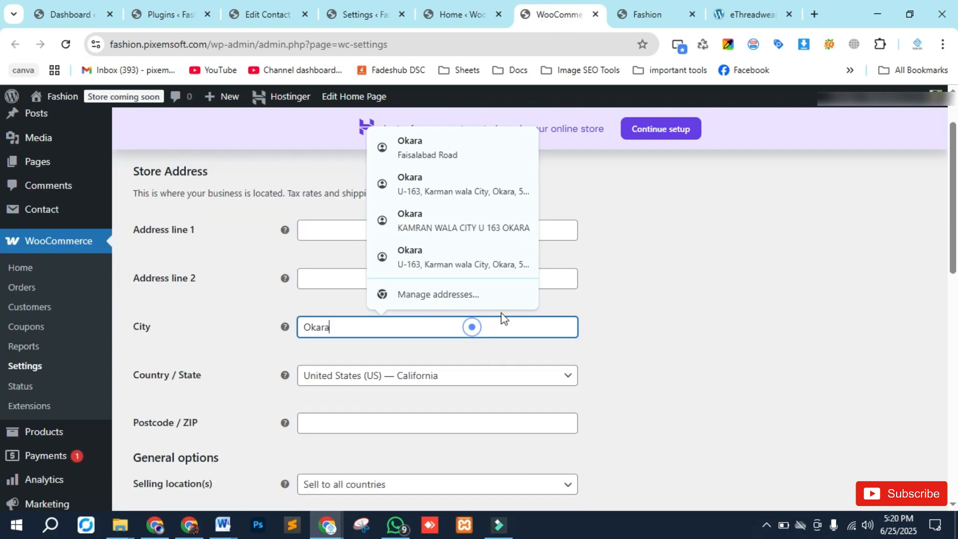
{"action": "left_click", "coordinate": [598, 328]}
- Set the store's Country / State to Pakistan — Punjab
{"action": "left_click", "coordinate": [423, 374]}
{"action": "left_click", "coordinate": [414, 375]}
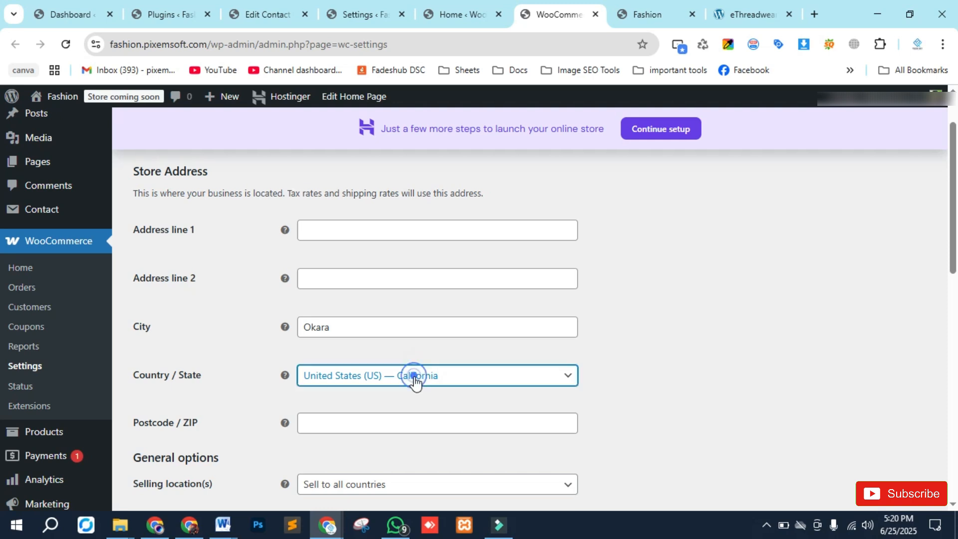
{"action": "left_click", "coordinate": [428, 378]}
{"action": "left_click", "coordinate": [424, 380]}
{"action": "left_click", "coordinate": [427, 378]}
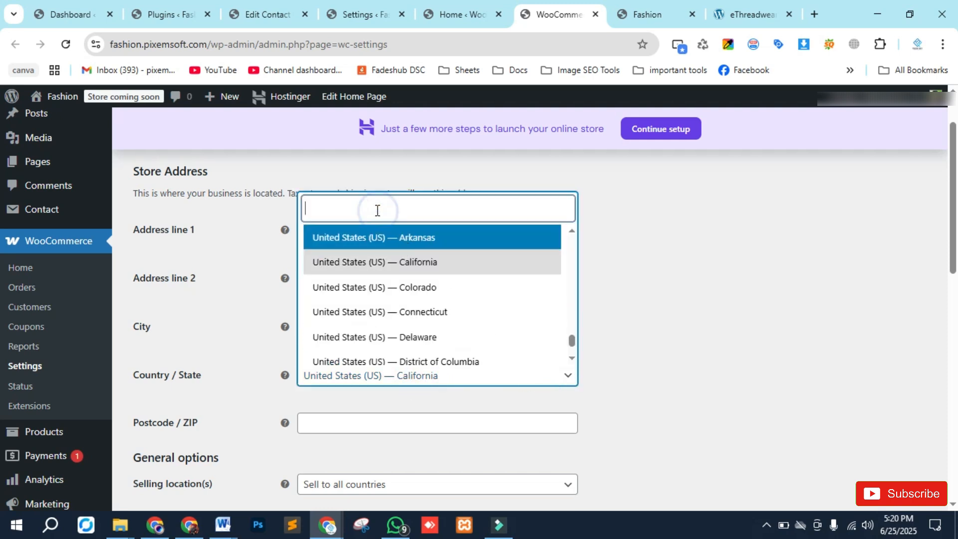
{"action": "type", "text": "pakistan"}
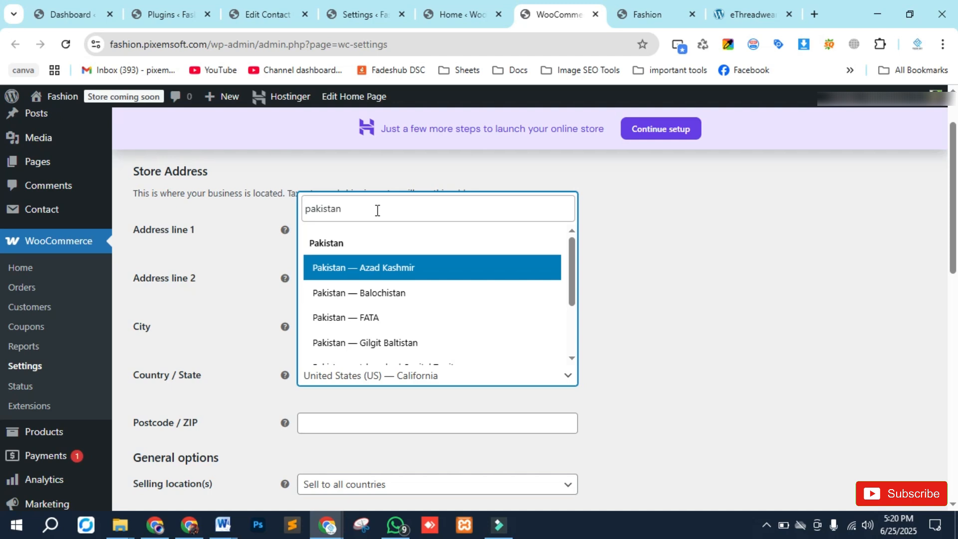
{"action": "scroll", "coordinate": [343, 299], "scroll_direction": "down", "scroll_amount": 2}
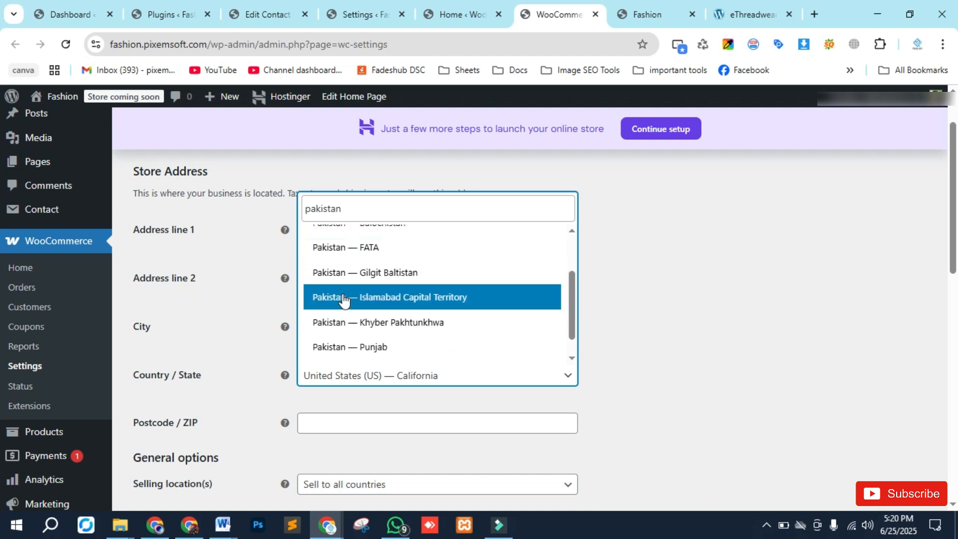
{"action": "scroll", "coordinate": [345, 305], "scroll_direction": "down", "scroll_amount": 1}
{"action": "left_click", "coordinate": [383, 323]}
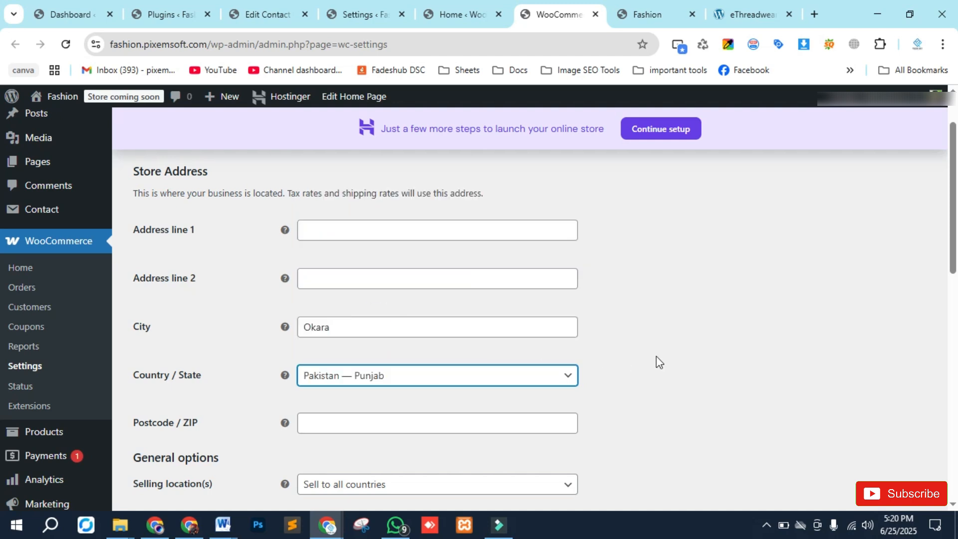
{"action": "left_click", "coordinate": [658, 361]}
- Set the selling location to sell to specific countries, adding Pakistan as the country
{"action": "scroll", "coordinate": [270, 414], "scroll_direction": "down", "scroll_amount": 1}
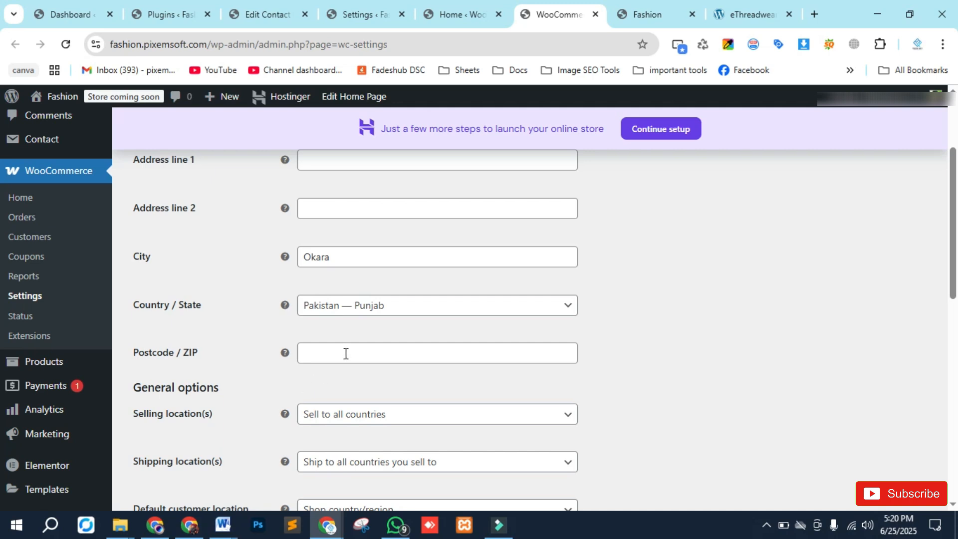
{"action": "scroll", "coordinate": [258, 345], "scroll_direction": "down", "scroll_amount": 2}
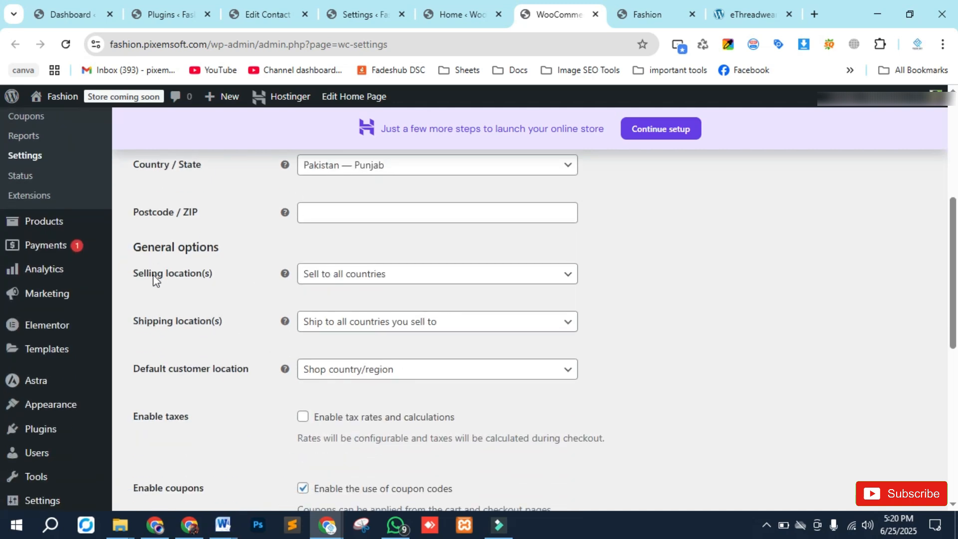
{"action": "left_click", "coordinate": [383, 273]}
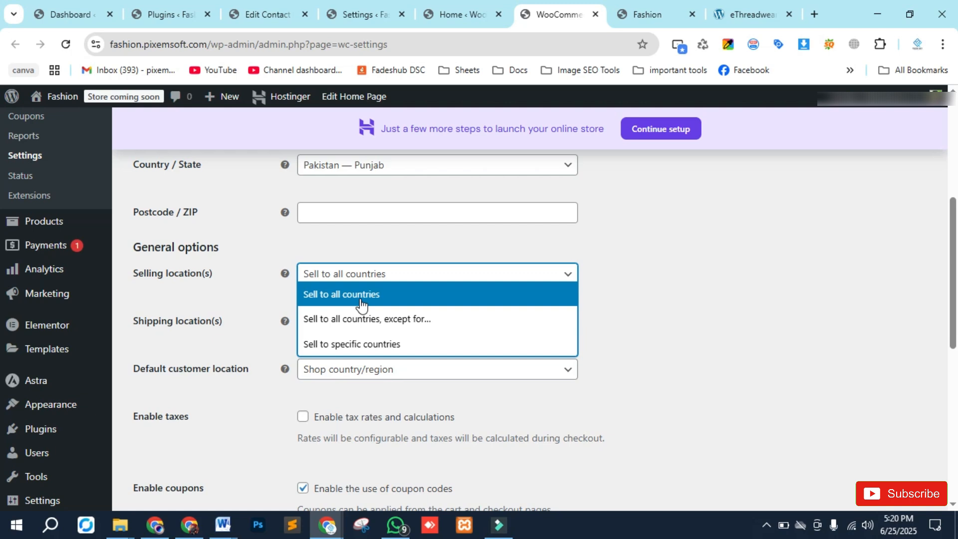
{"action": "left_click", "coordinate": [344, 349]}
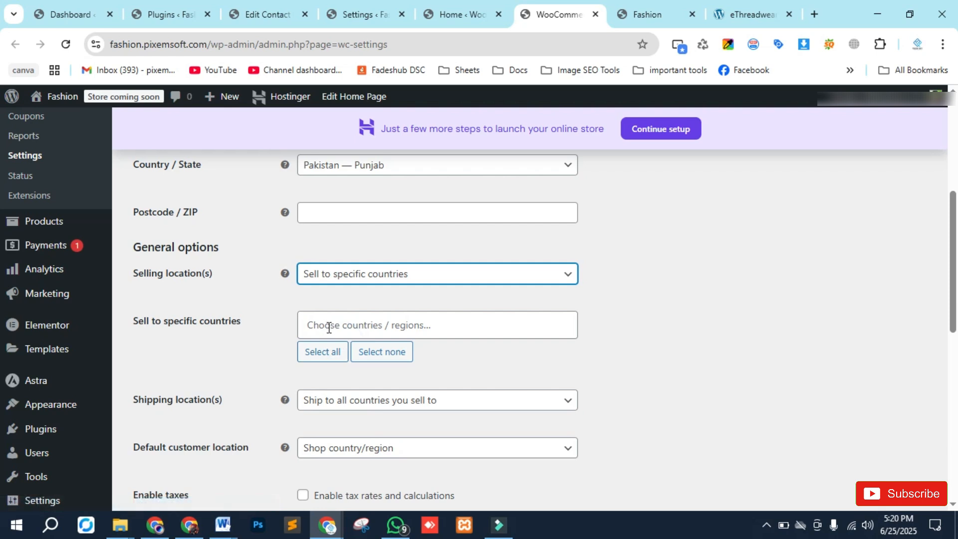
{"action": "left_click", "coordinate": [332, 330]}
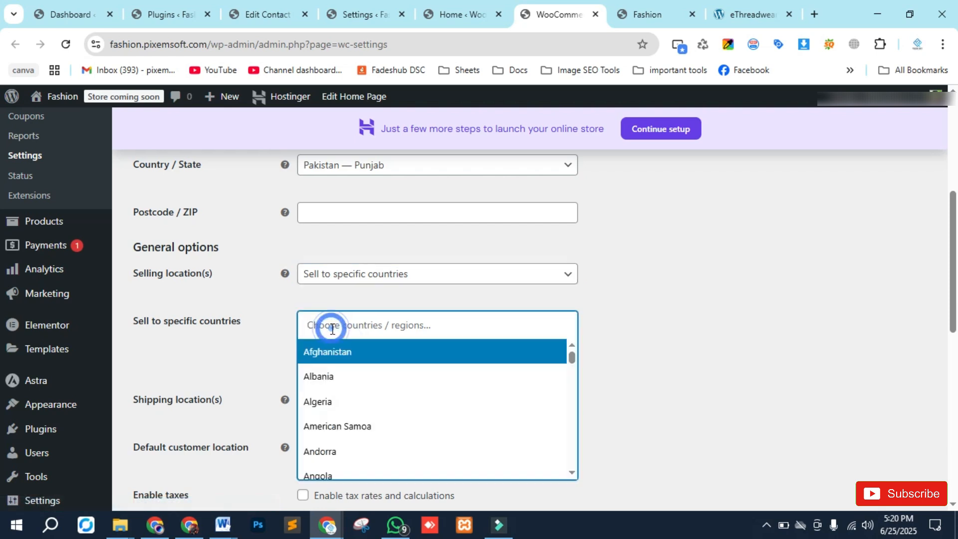
{"action": "type", "text": "pak"}
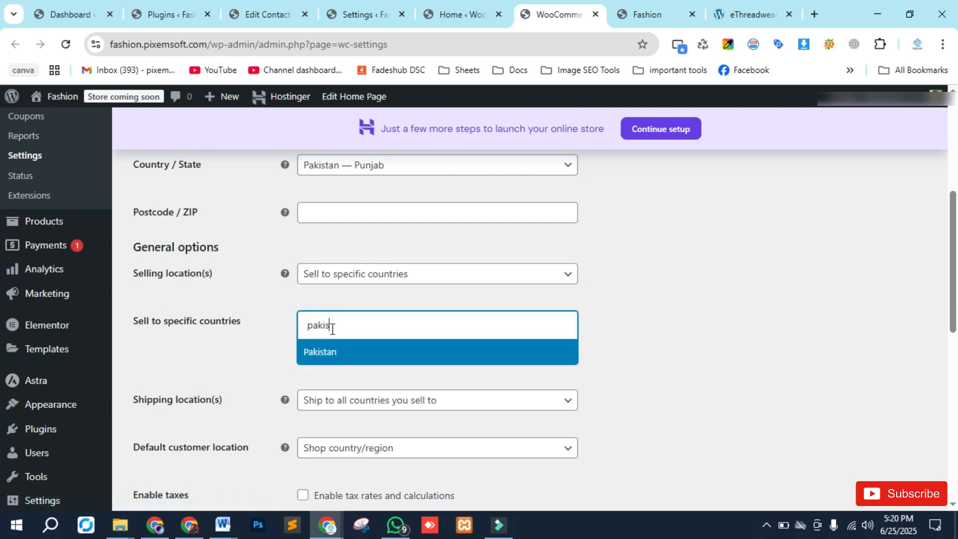
{"action": "type", "text": "is"}
{"action": "left_click", "coordinate": [352, 355]}
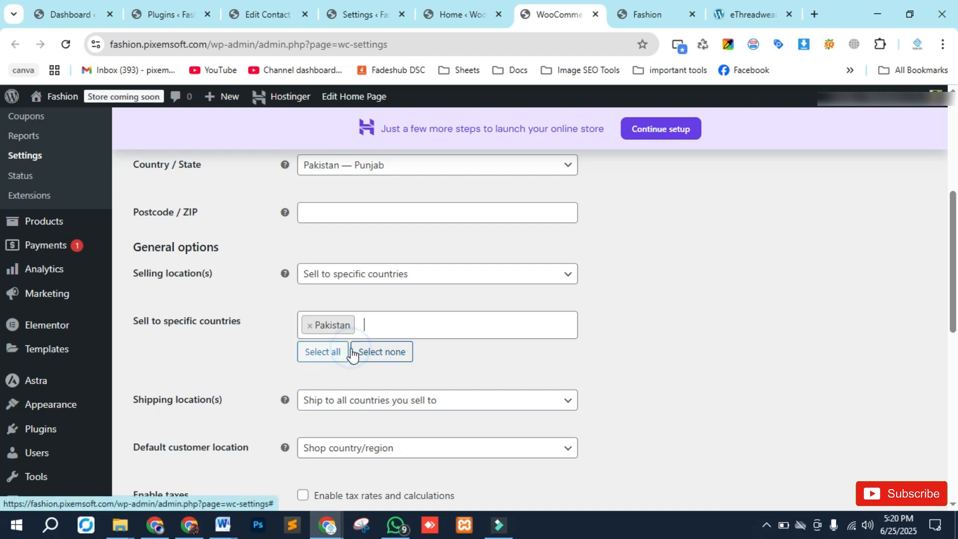
{"action": "scroll", "coordinate": [227, 353], "scroll_direction": "down", "scroll_amount": 1}
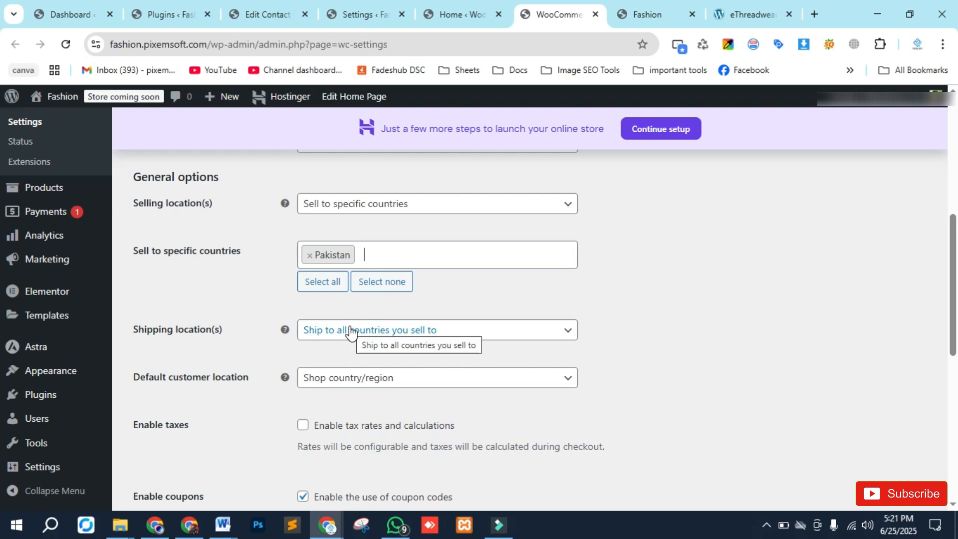
{"action": "left_click", "coordinate": [468, 329]}
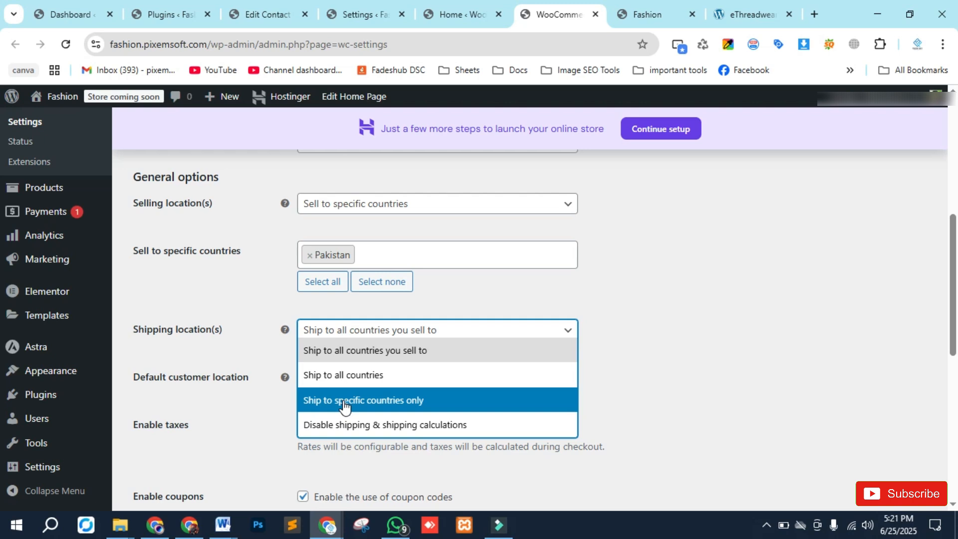
{"action": "left_click", "coordinate": [218, 286]}
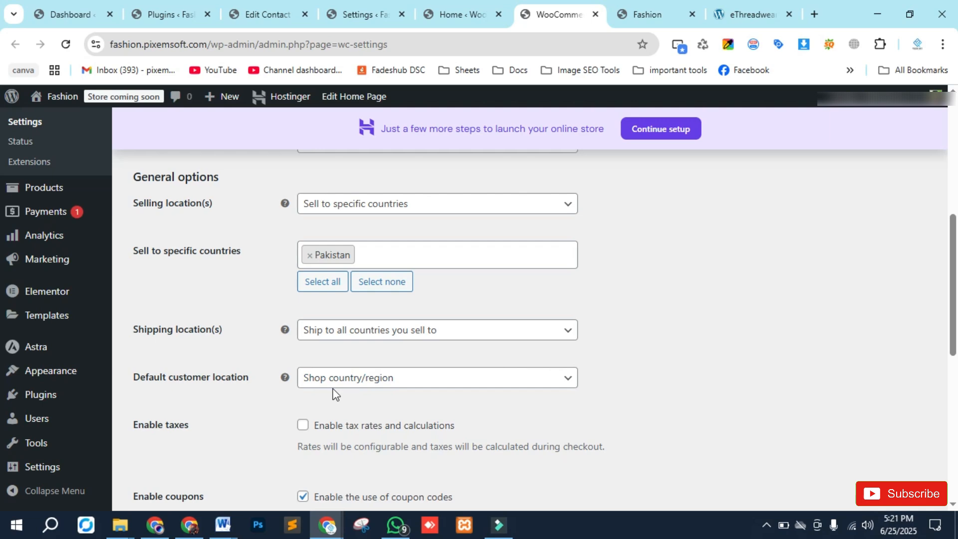
- Set the store currency to Pakistani rupee (Rs) — PKR
{"action": "scroll", "coordinate": [248, 387], "scroll_direction": "down", "scroll_amount": 4}
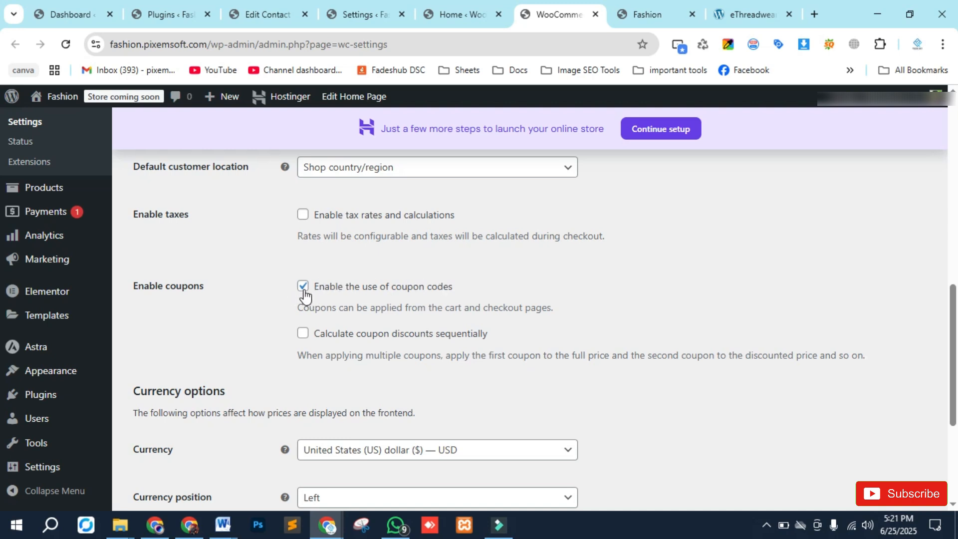
{"action": "scroll", "coordinate": [304, 285], "scroll_direction": "down", "scroll_amount": 1}
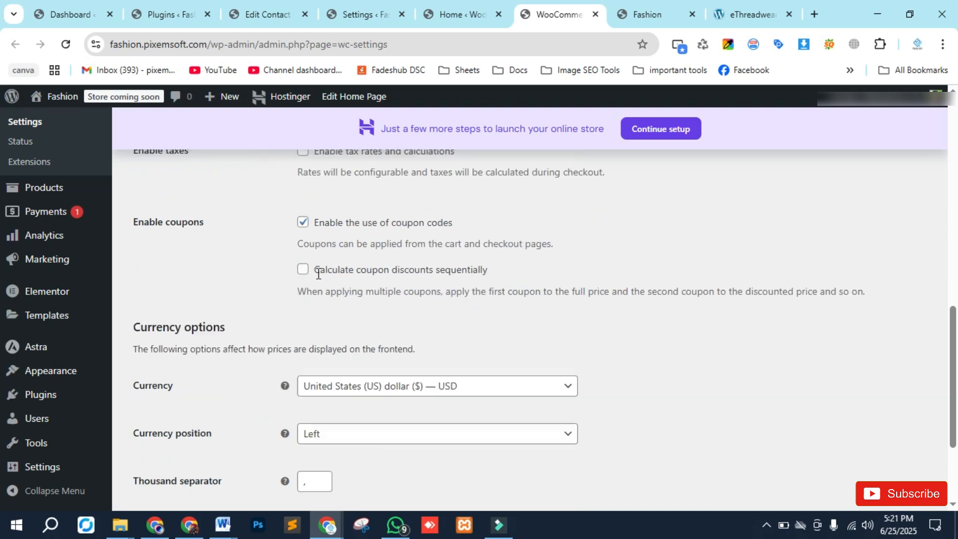
{"action": "left_click", "coordinate": [451, 380]}
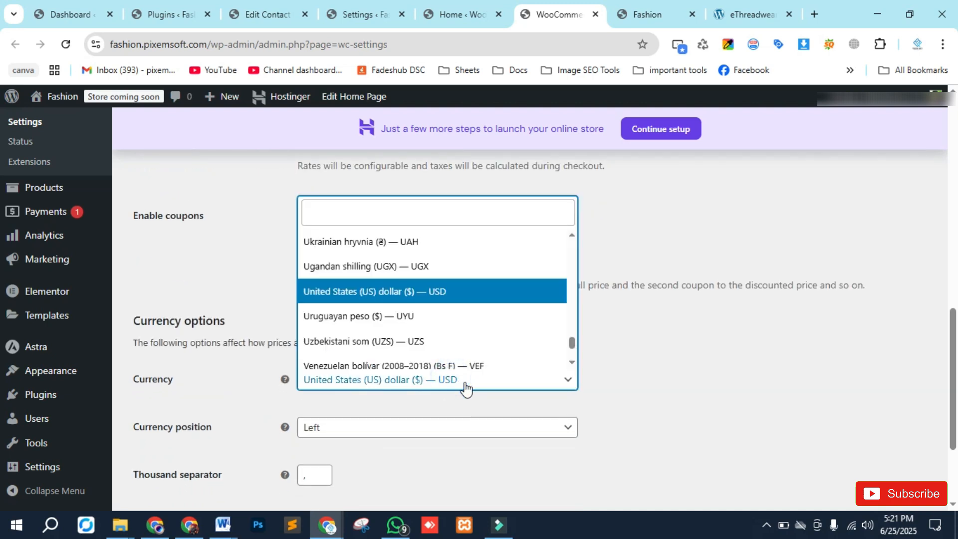
{"action": "type", "text": "pakista"}
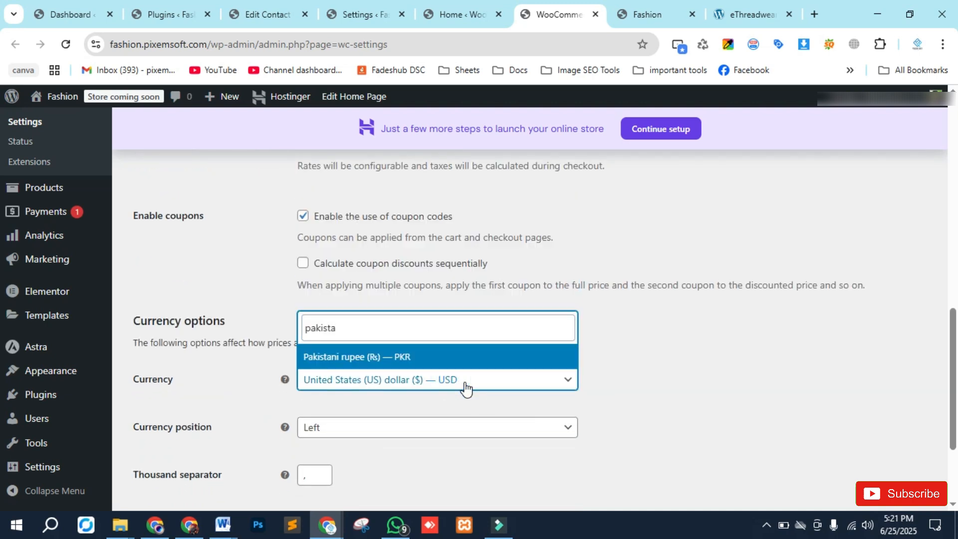
{"action": "left_click", "coordinate": [412, 358]}
- Save the general store settings
{"action": "scroll", "coordinate": [226, 412], "scroll_direction": "down", "scroll_amount": 2}
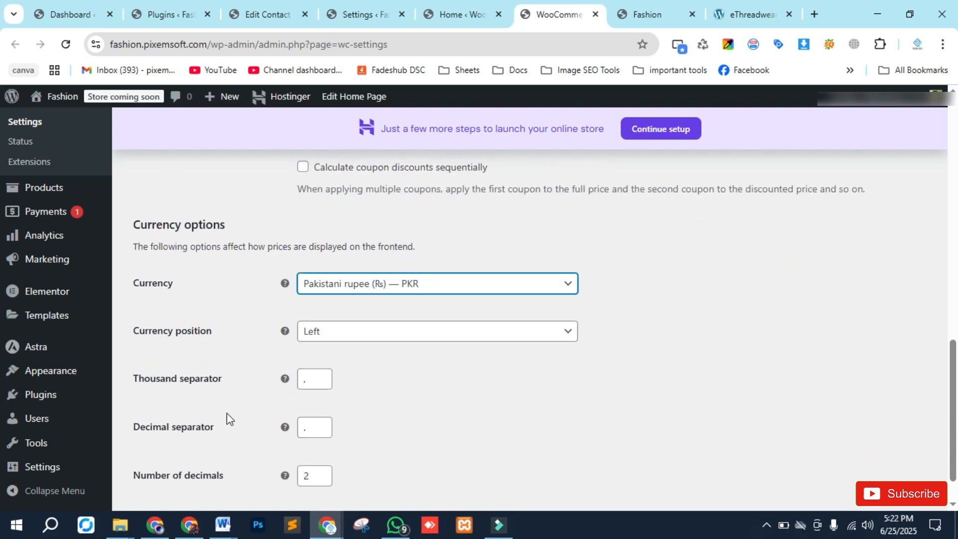
{"action": "left_click", "coordinate": [389, 298]}
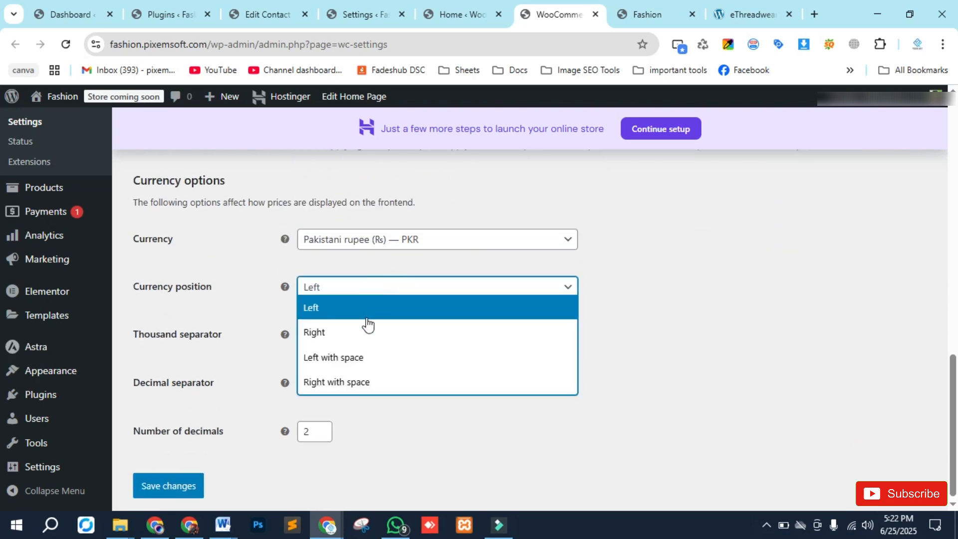
{"action": "left_click", "coordinate": [257, 292]}
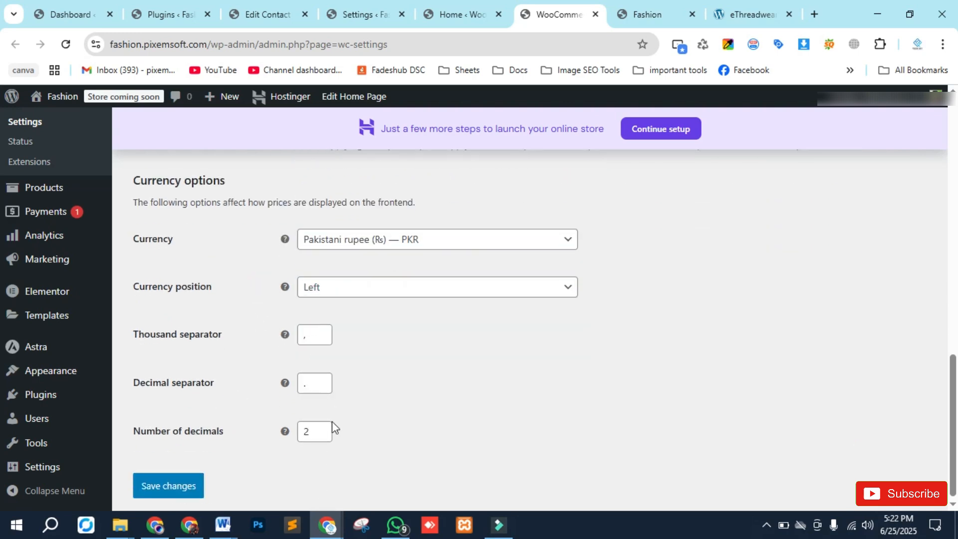
{"action": "left_click", "coordinate": [187, 485]}
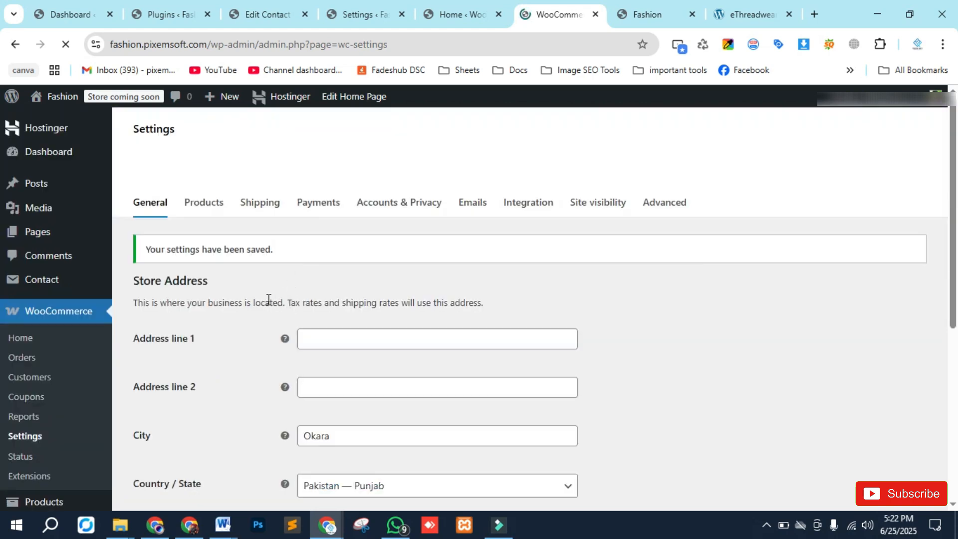
- Open the Products settings and set the weight unit to kg
{"action": "left_click", "coordinate": [208, 209]}
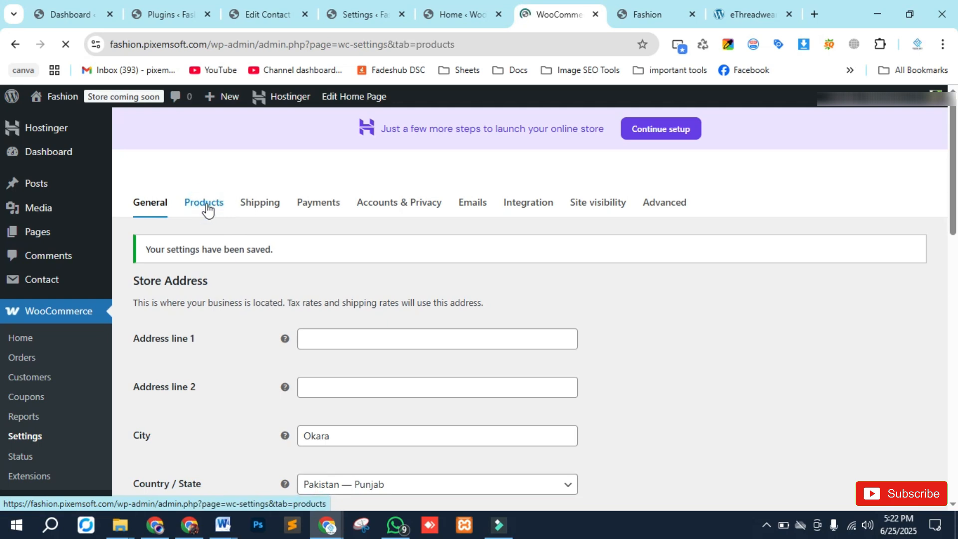
{"action": "scroll", "coordinate": [200, 265], "scroll_direction": "down", "scroll_amount": 2}
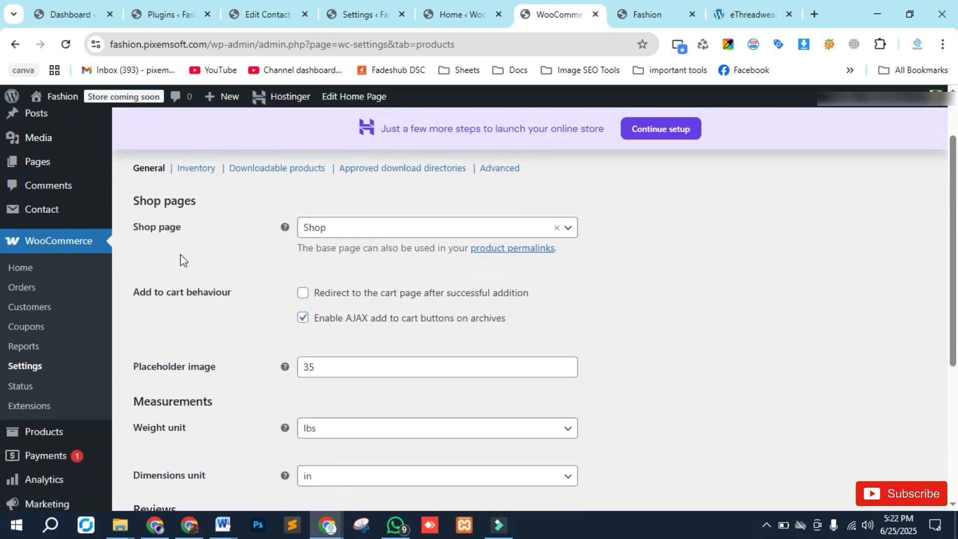
{"action": "left_click", "coordinate": [568, 229]}
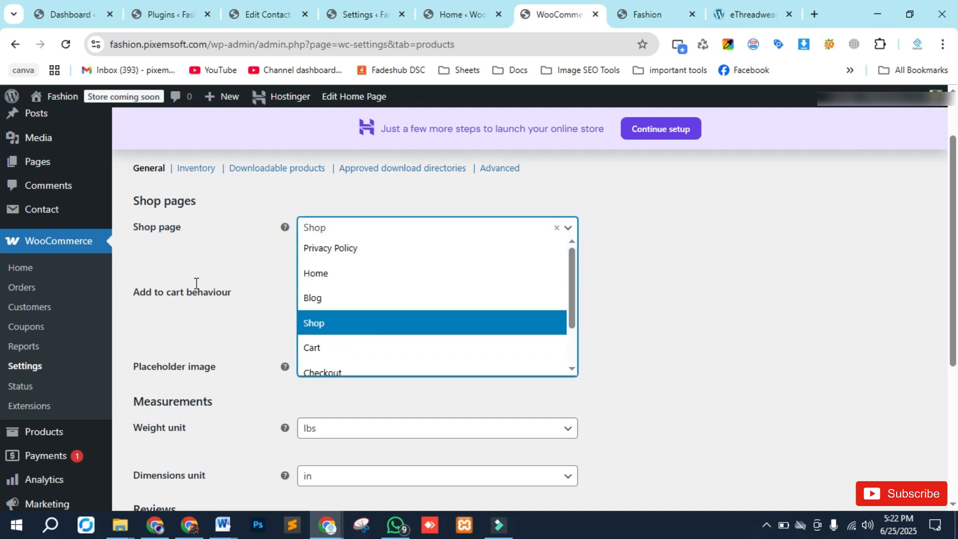
{"action": "left_click", "coordinate": [222, 256]}
{"action": "scroll", "coordinate": [227, 272], "scroll_direction": "down", "scroll_amount": 2}
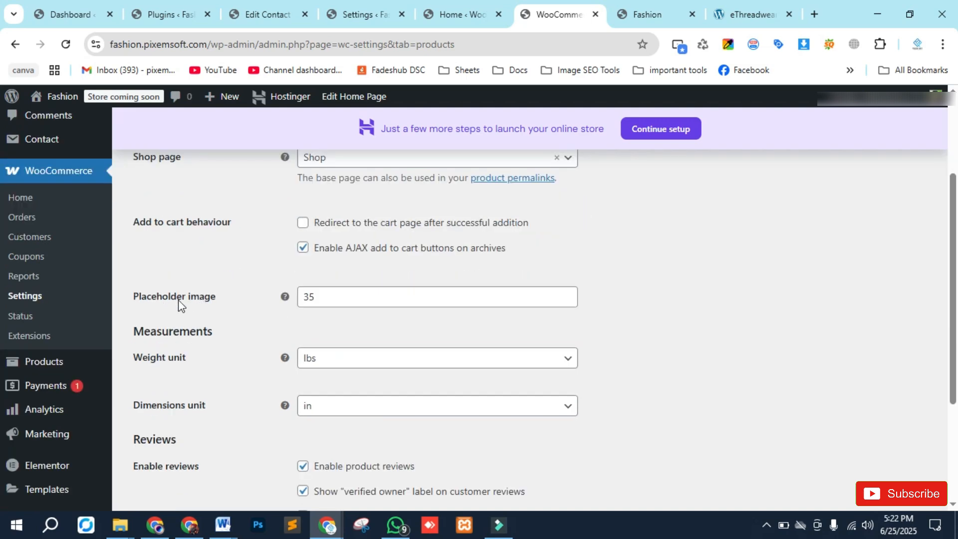
{"action": "scroll", "coordinate": [241, 310], "scroll_direction": "down", "scroll_amount": 3}
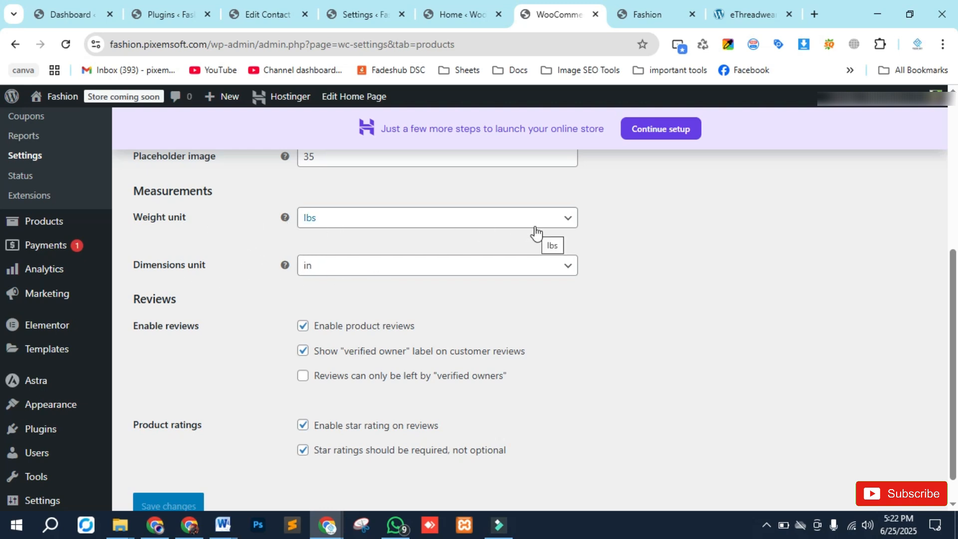
{"action": "left_click", "coordinate": [428, 223]}
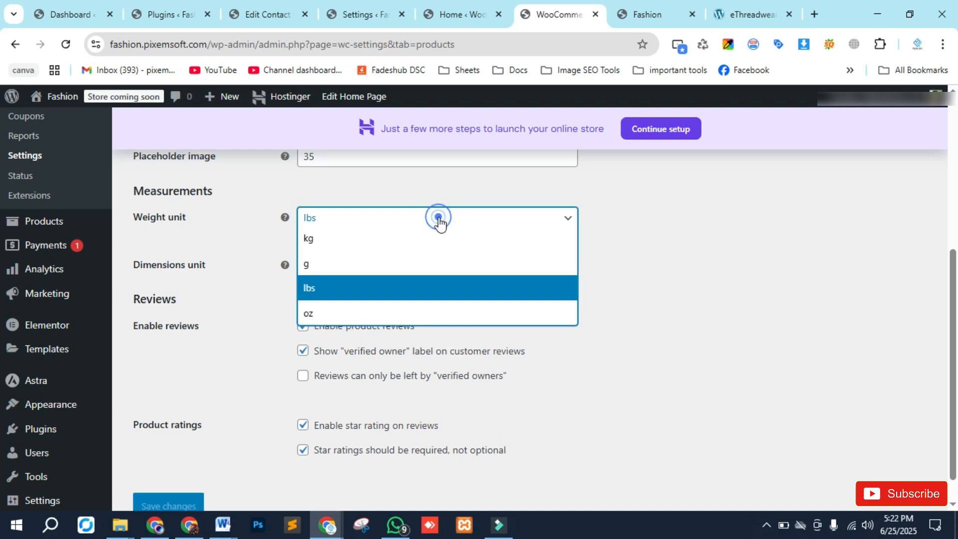
{"action": "left_click", "coordinate": [363, 245]}
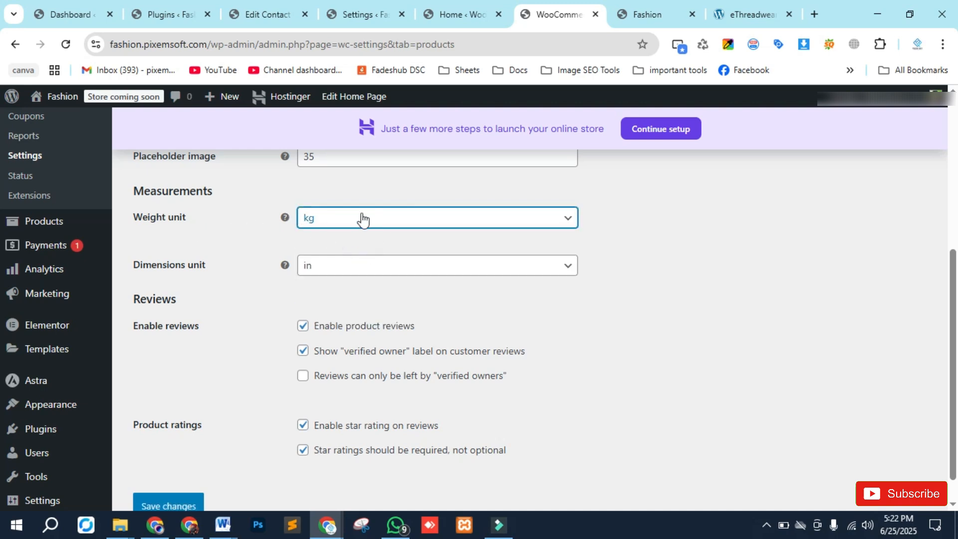
- Set the dimensions unit to m and save the product settings
{"action": "left_click", "coordinate": [373, 267]}
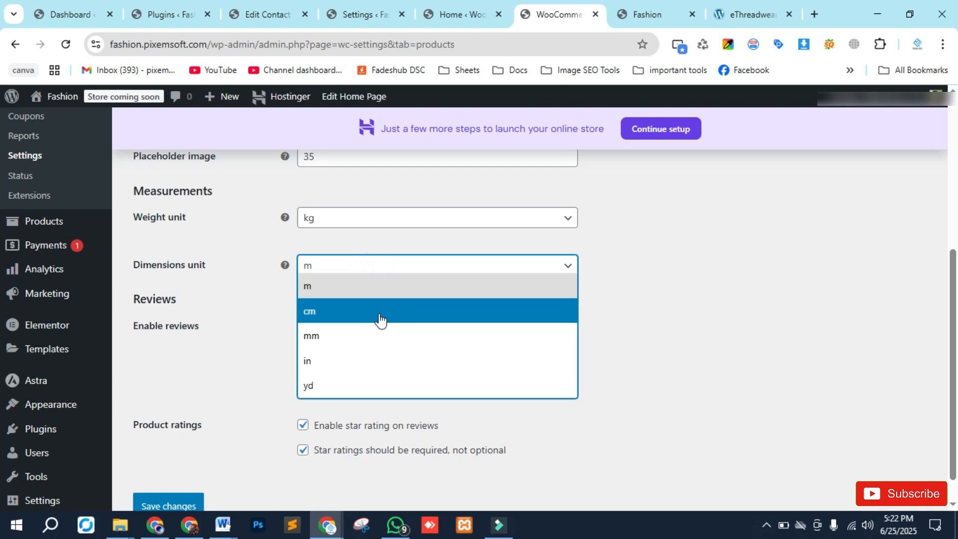
{"action": "left_click", "coordinate": [239, 254]}
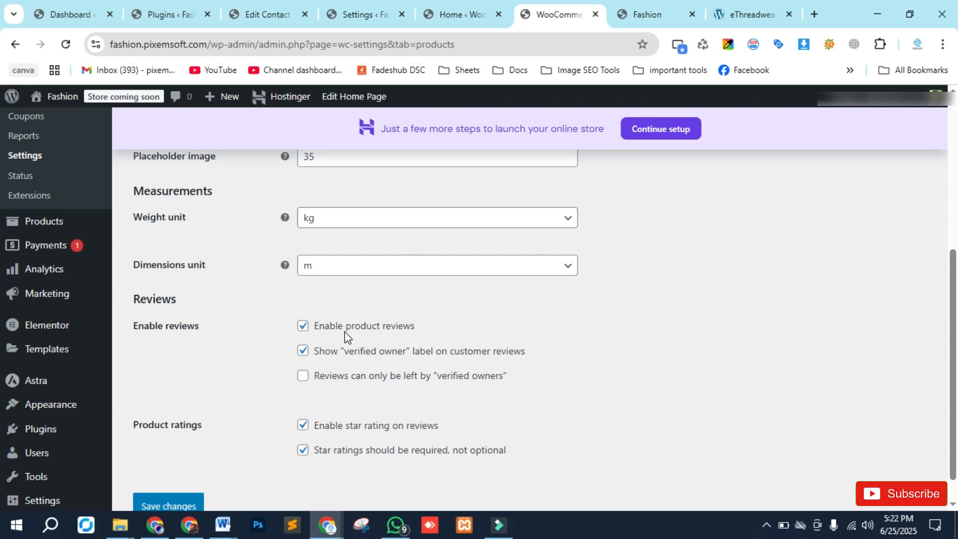
{"action": "left_click", "coordinate": [303, 327]}
{"action": "left_click", "coordinate": [304, 328]}
{"action": "scroll", "coordinate": [286, 421], "scroll_direction": "up", "scroll_amount": 1}
{"action": "scroll", "coordinate": [261, 438], "scroll_direction": "down", "scroll_amount": 2}
{"action": "left_click", "coordinate": [171, 474]}
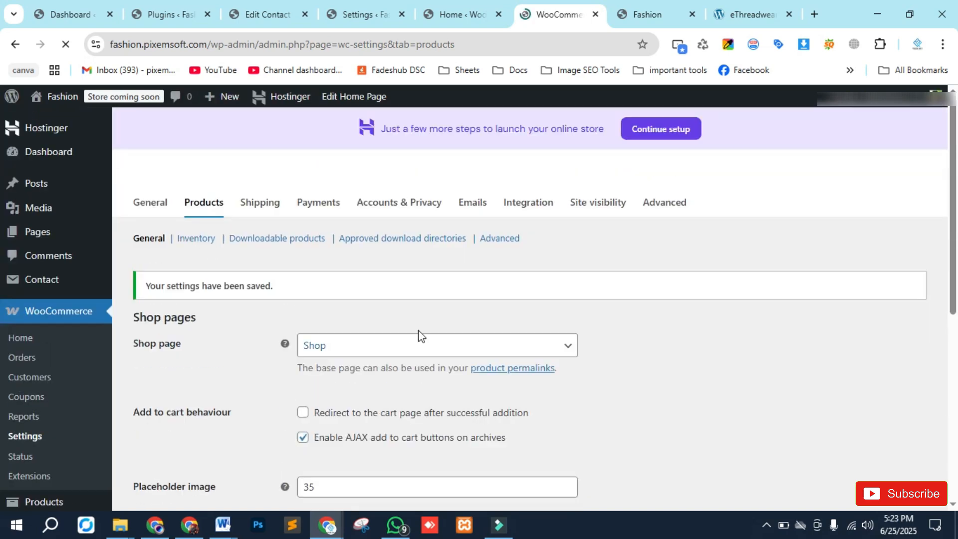
- Open the Shipping settings
{"action": "left_click", "coordinate": [263, 212]}
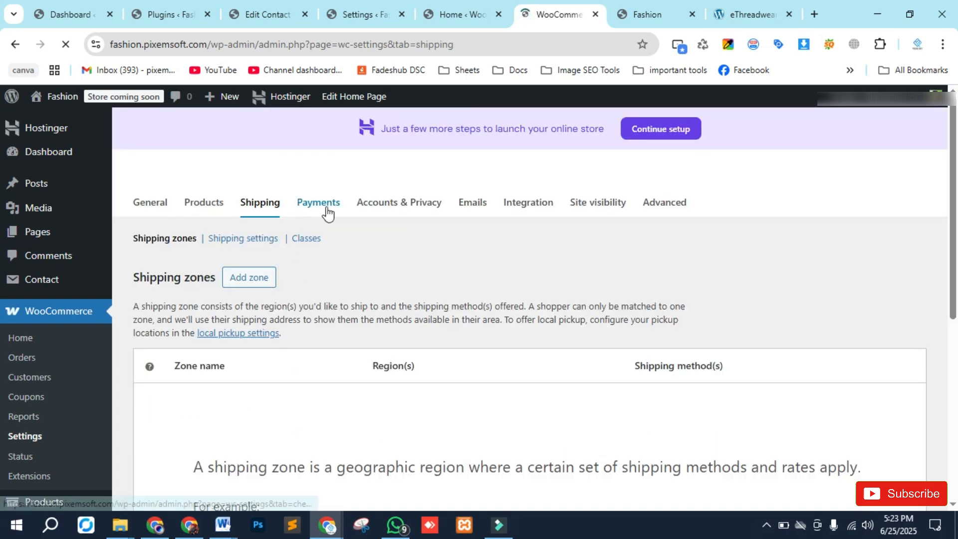
- Open the Payments settings and review the available payment providers
{"action": "left_click", "coordinate": [322, 208]}
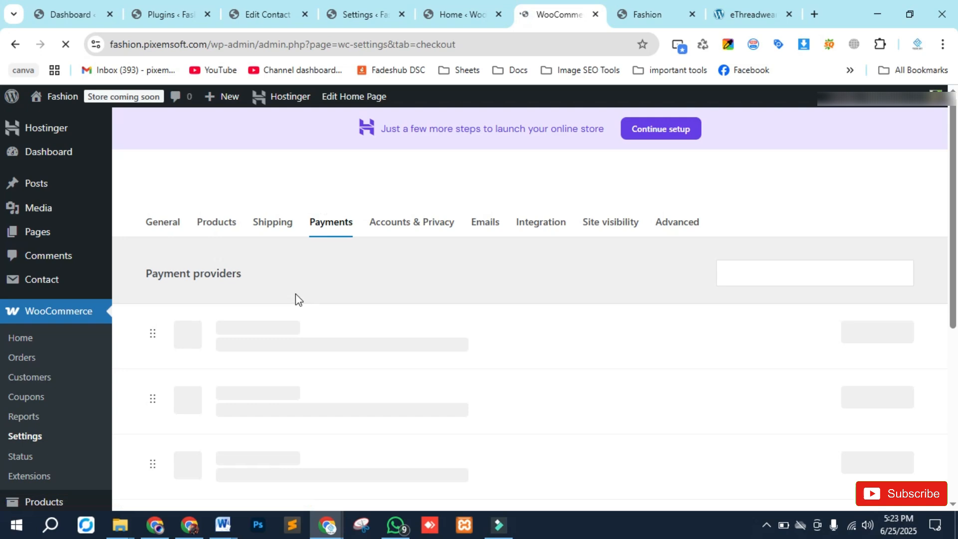
{"action": "scroll", "coordinate": [295, 298], "scroll_direction": "down", "scroll_amount": 3}
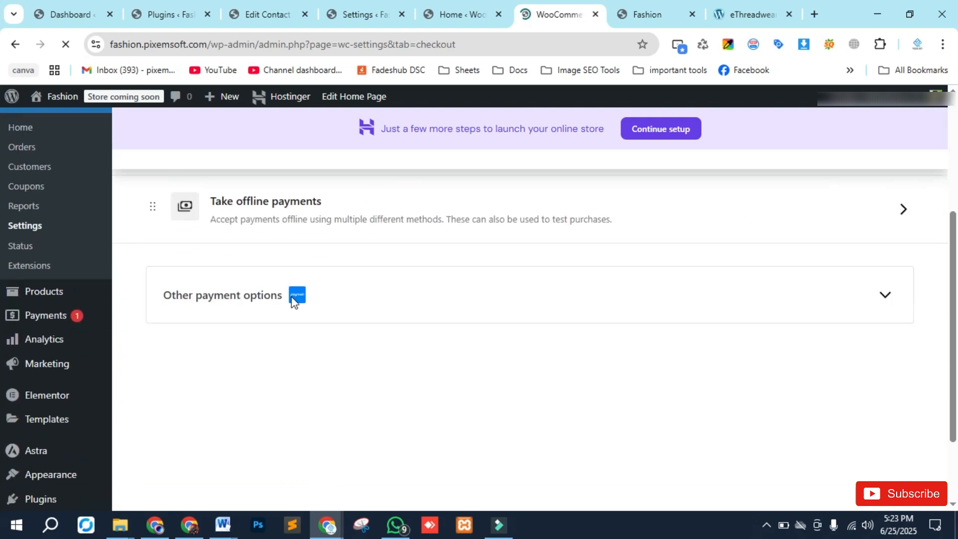
{"action": "scroll", "coordinate": [389, 385], "scroll_direction": "up", "scroll_amount": 1}
{"action": "scroll", "coordinate": [320, 372], "scroll_direction": "up", "scroll_amount": 3}
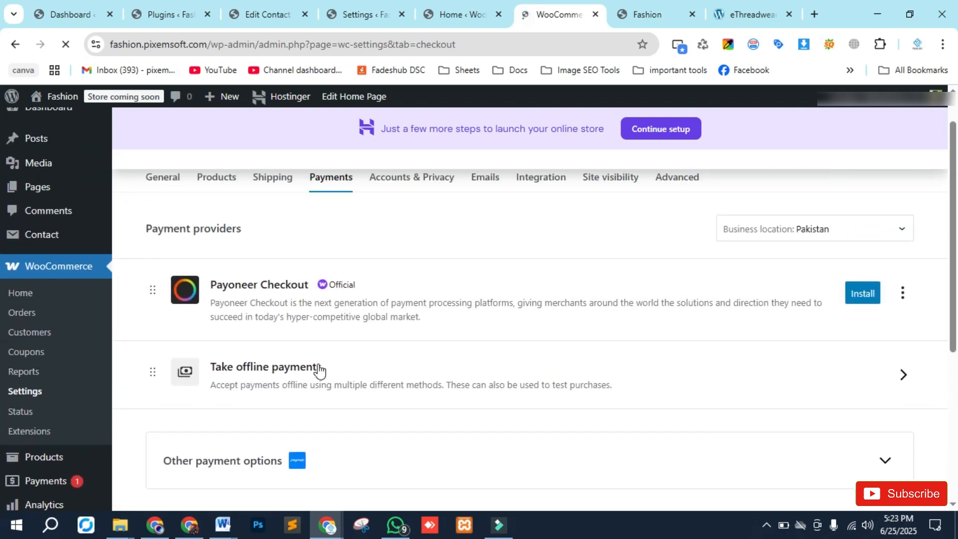
- Open the Accounts & Privacy settings and review the checkout, account creation and data retention options
{"action": "left_click", "coordinate": [406, 225]}
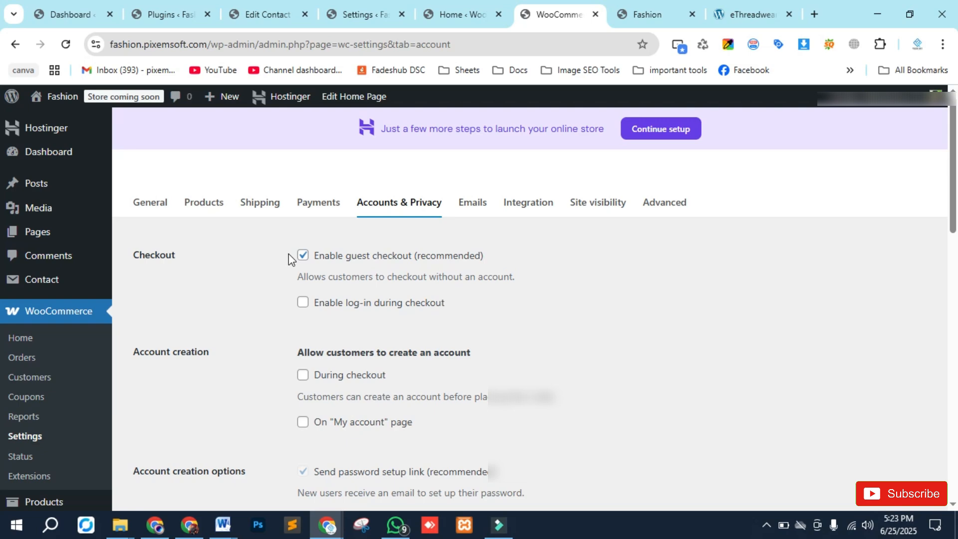
{"action": "scroll", "coordinate": [289, 253], "scroll_direction": "down", "scroll_amount": 3}
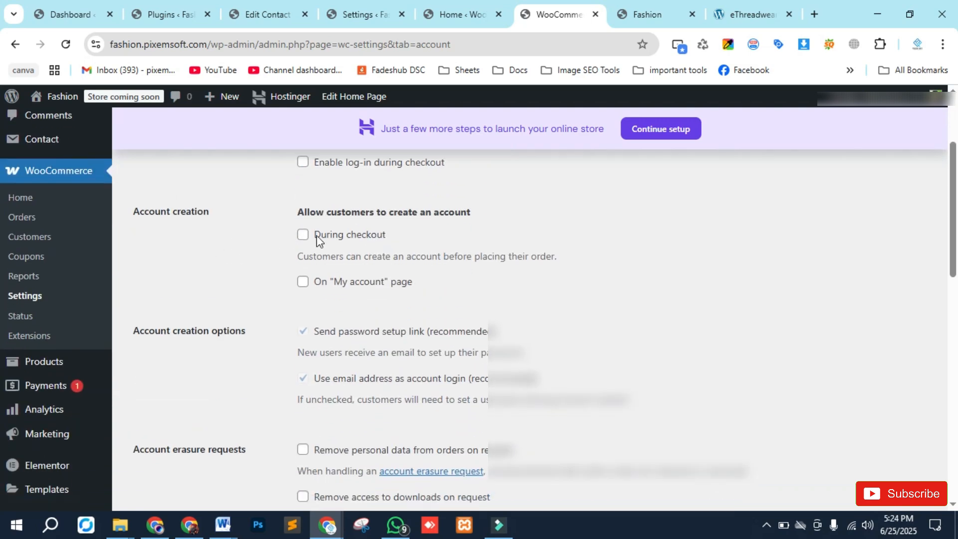
{"action": "scroll", "coordinate": [310, 332], "scroll_direction": "down", "scroll_amount": 10}
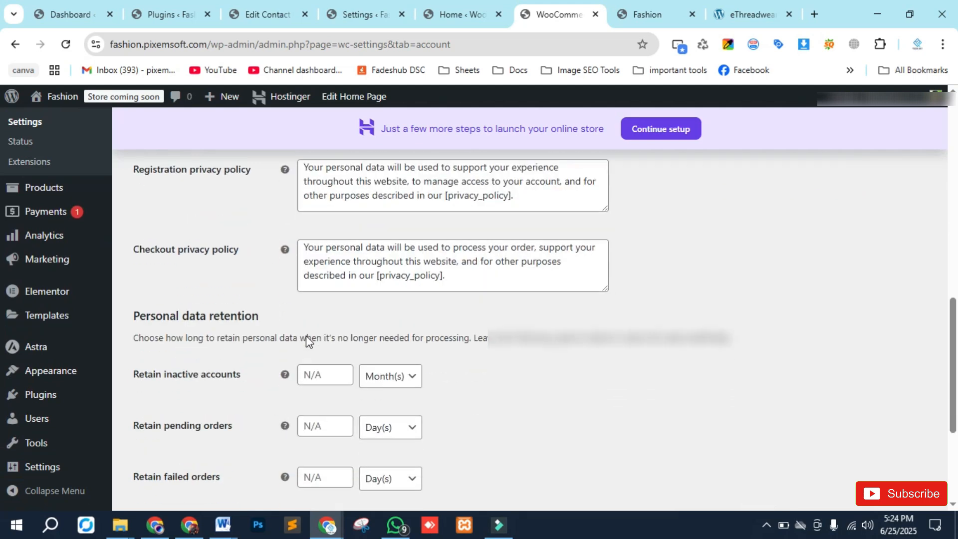
{"action": "scroll", "coordinate": [292, 379], "scroll_direction": "down", "scroll_amount": 4}
{"action": "scroll", "coordinate": [289, 359], "scroll_direction": "up", "scroll_amount": 15}
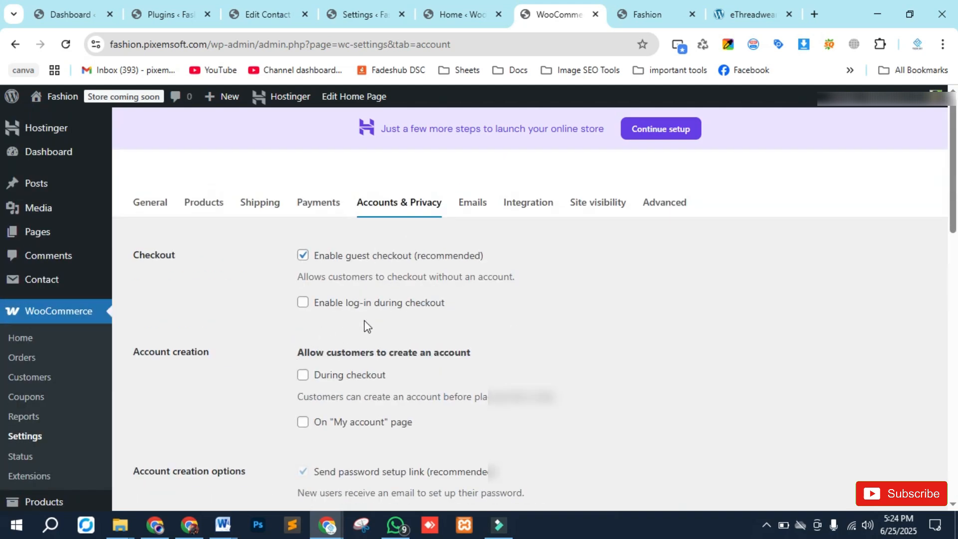
- Open the Emails settings and review the email notifications, sender options and email template settings
{"action": "left_click", "coordinate": [473, 205]}
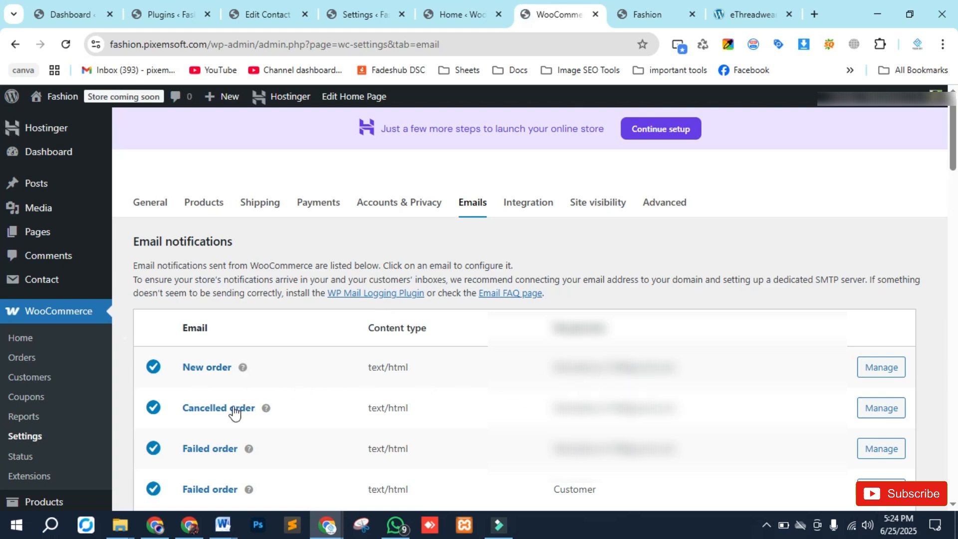
{"action": "scroll", "coordinate": [209, 451], "scroll_direction": "down", "scroll_amount": 10}
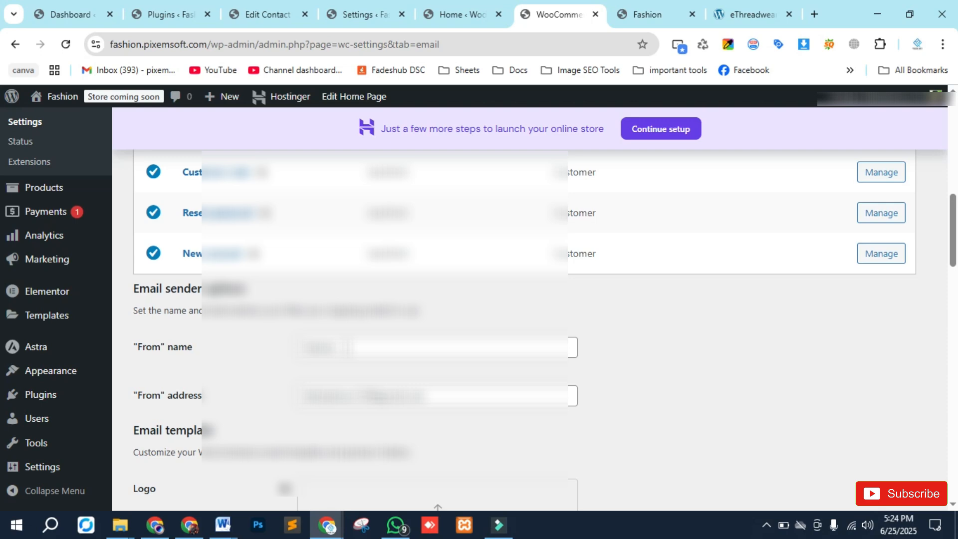
{"action": "scroll", "coordinate": [270, 387], "scroll_direction": "down", "scroll_amount": 3}
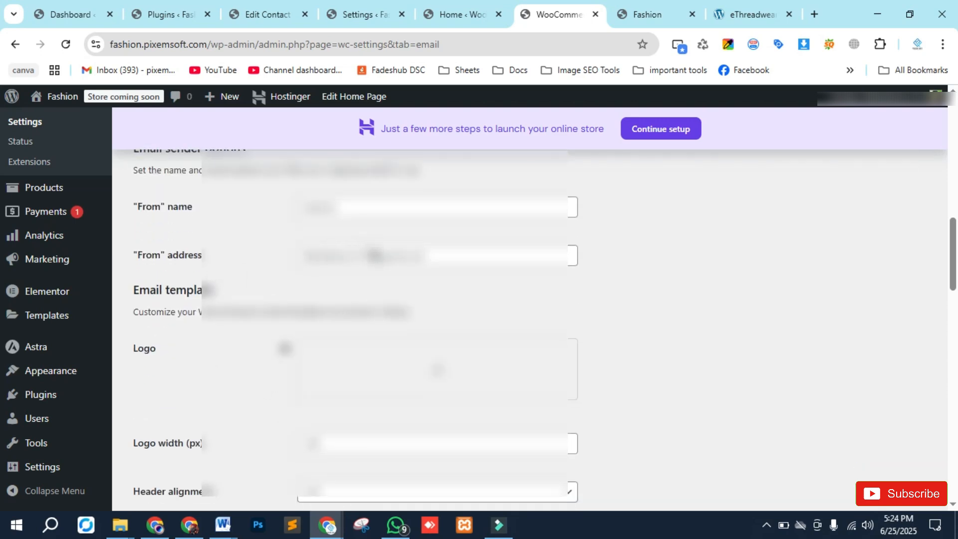
{"action": "scroll", "coordinate": [293, 311], "scroll_direction": "down", "scroll_amount": 10}
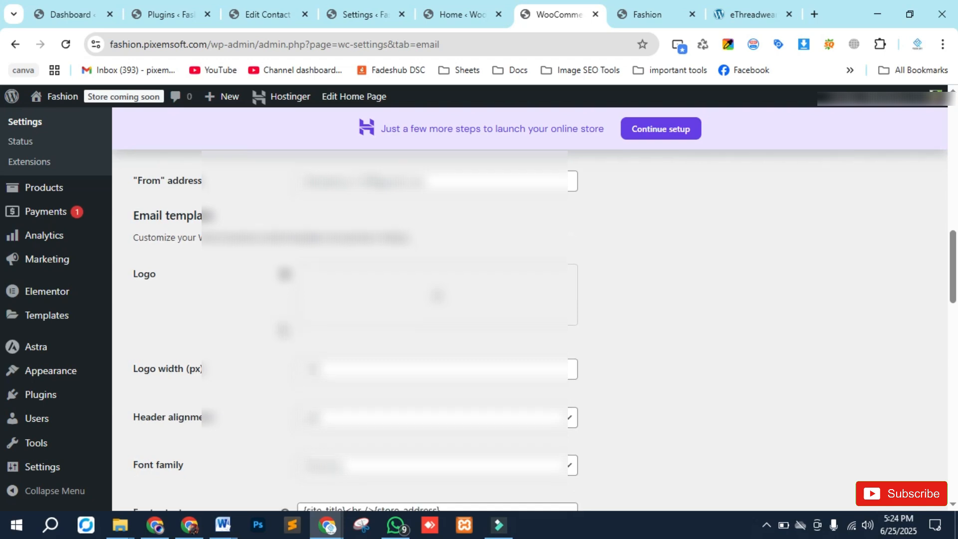
{"action": "scroll", "coordinate": [288, 331], "scroll_direction": "up", "scroll_amount": 3}
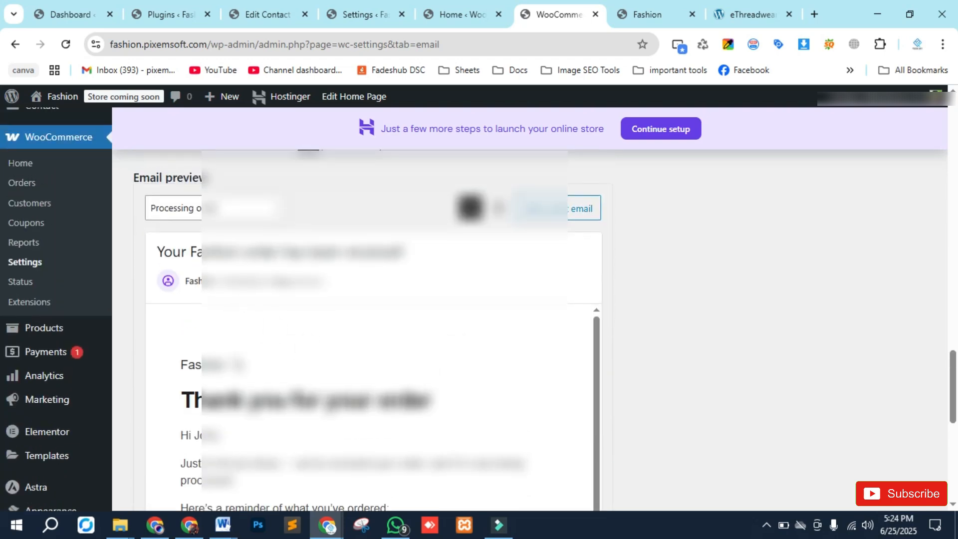
{"action": "scroll", "coordinate": [101, 347], "scroll_direction": "down", "scroll_amount": 2}
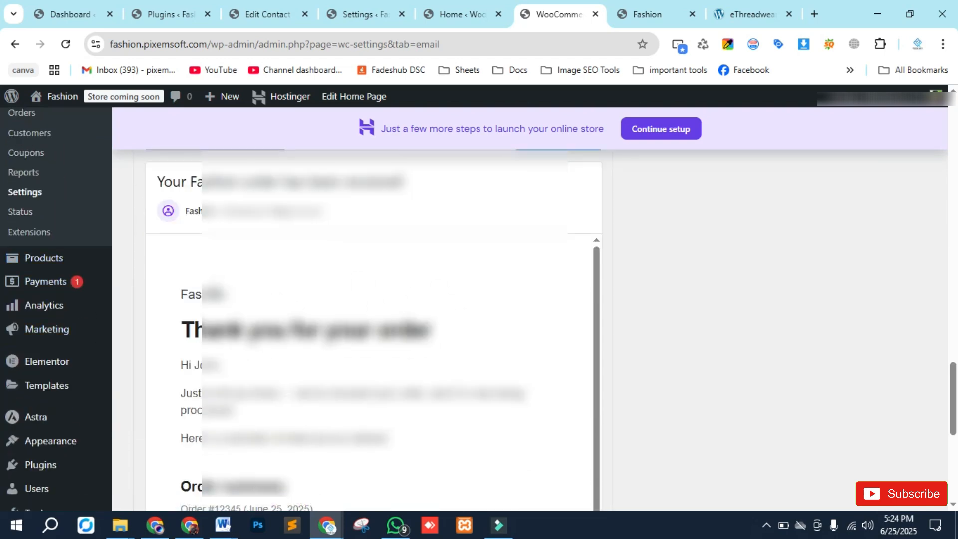
{"action": "scroll", "coordinate": [215, 280], "scroll_direction": "up", "scroll_amount": 10}
{"action": "scroll", "coordinate": [580, 433], "scroll_direction": "down", "scroll_amount": 5}
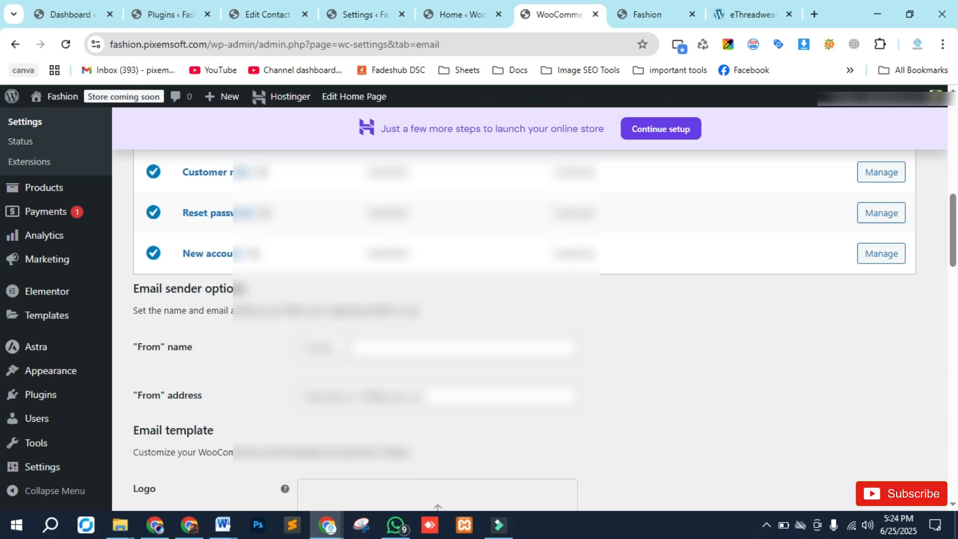
{"action": "scroll", "coordinate": [264, 384], "scroll_direction": "down", "scroll_amount": 3}
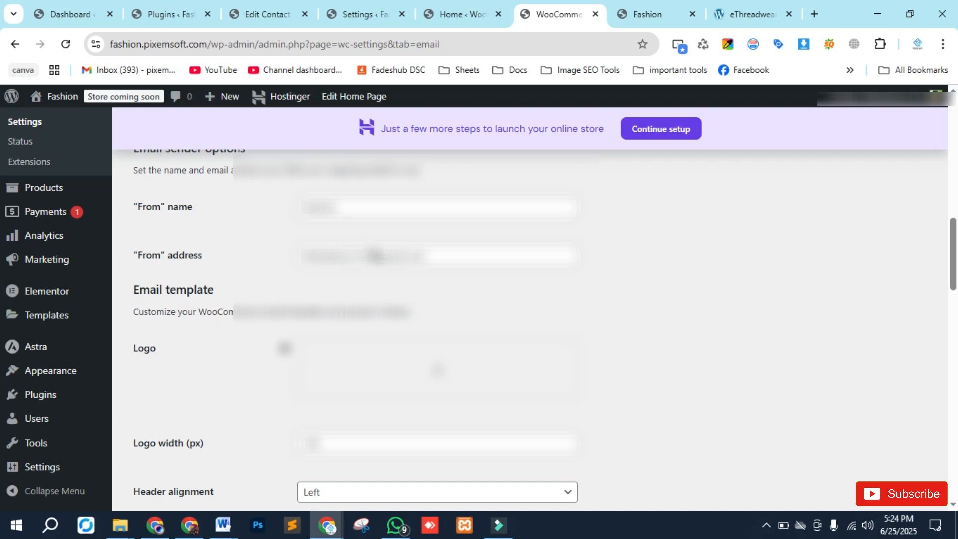
{"action": "scroll", "coordinate": [291, 312], "scroll_direction": "down", "scroll_amount": 10}
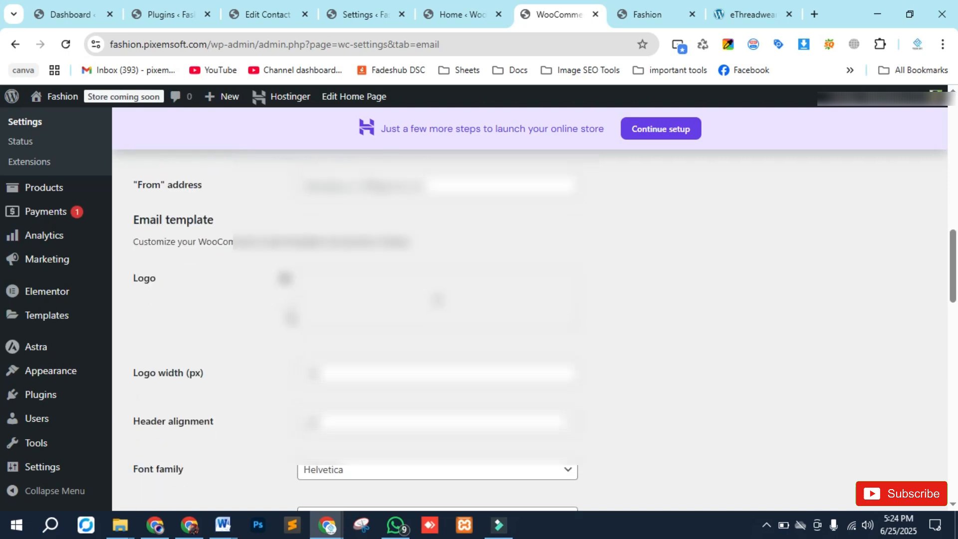
{"action": "scroll", "coordinate": [282, 327], "scroll_direction": "up", "scroll_amount": 3}
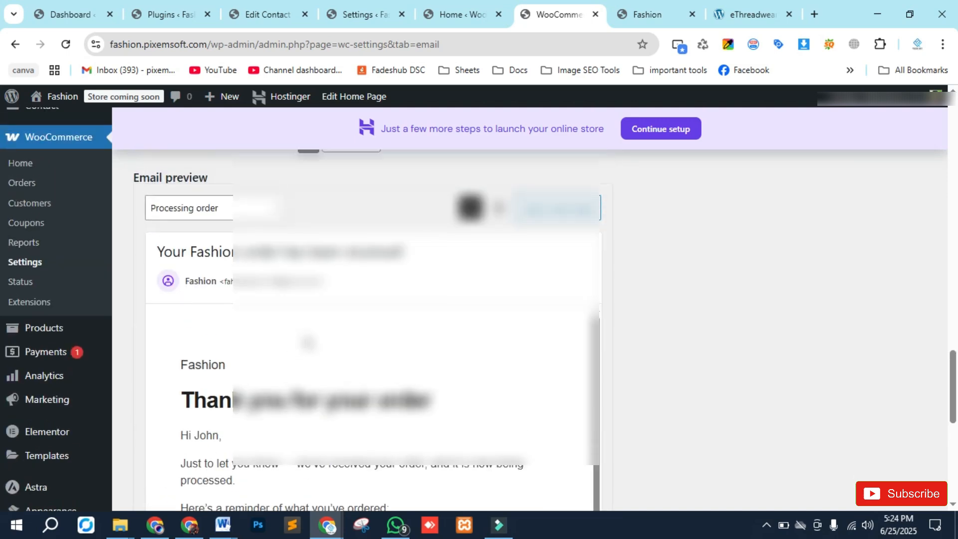
{"action": "scroll", "coordinate": [98, 347], "scroll_direction": "down", "scroll_amount": 2}
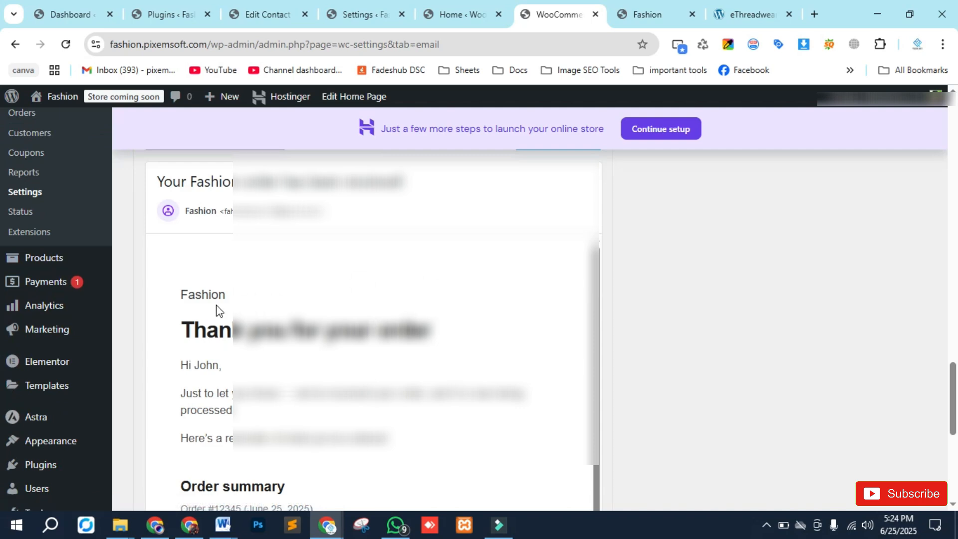
{"action": "scroll", "coordinate": [208, 282], "scroll_direction": "down", "scroll_amount": 8}
{"action": "scroll", "coordinate": [209, 283], "scroll_direction": "up", "scroll_amount": 8}
{"action": "scroll", "coordinate": [712, 347], "scroll_direction": "up", "scroll_amount": 1}
{"action": "scroll", "coordinate": [633, 363], "scroll_direction": "up", "scroll_amount": 10}
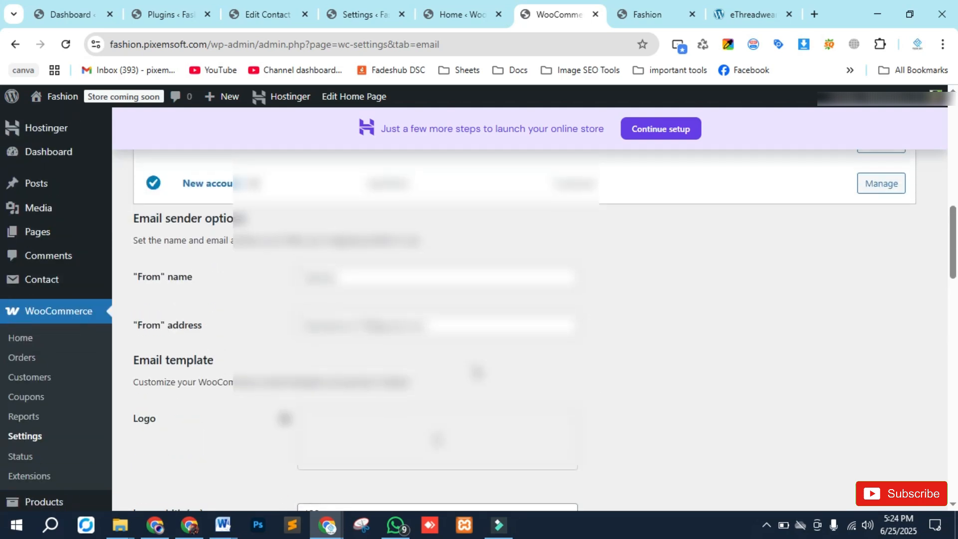
- Review the new order email preview through to its footer
{"action": "scroll", "coordinate": [438, 395], "scroll_direction": "down", "scroll_amount": 1}
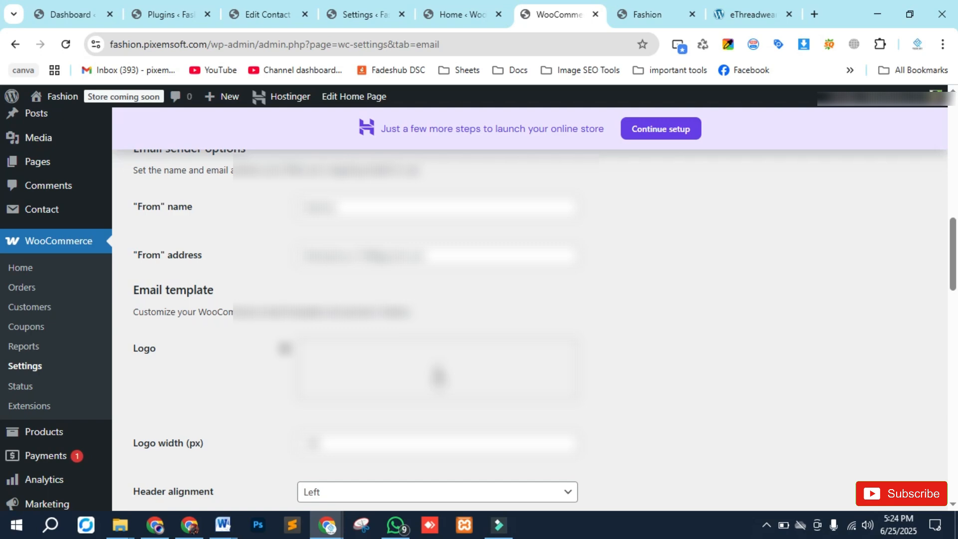
{"action": "scroll", "coordinate": [135, 338], "scroll_direction": "down", "scroll_amount": 5}
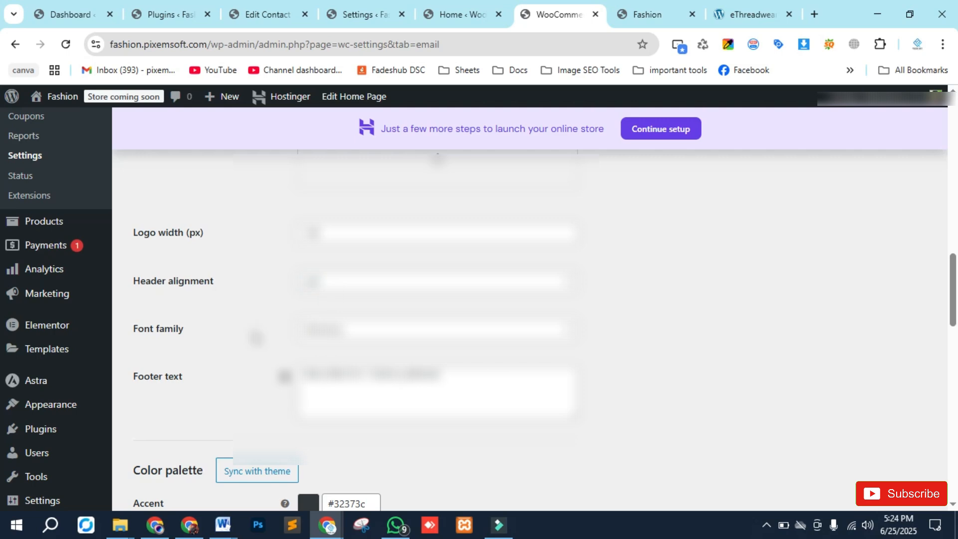
{"action": "scroll", "coordinate": [256, 338], "scroll_direction": "down", "scroll_amount": 3}
{"action": "scroll", "coordinate": [364, 211], "scroll_direction": "down", "scroll_amount": 8}
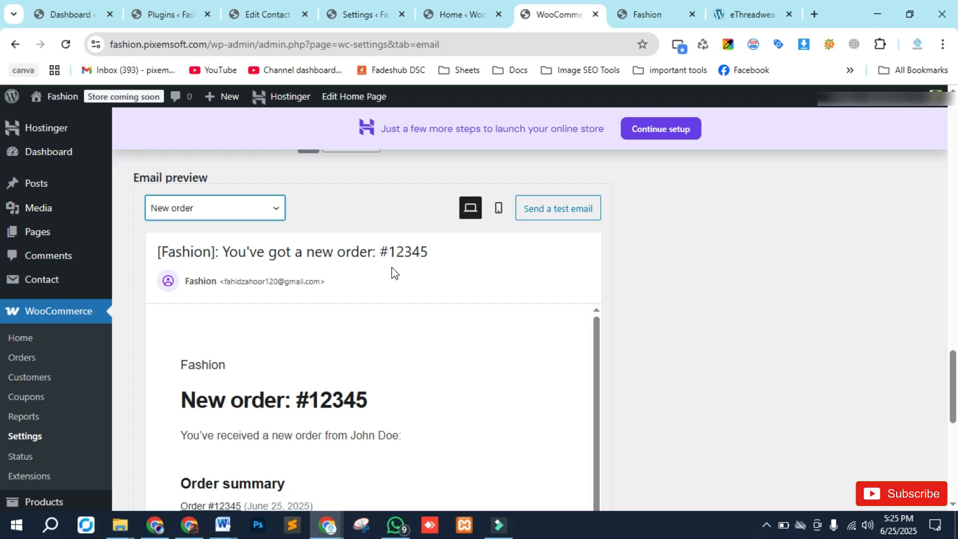
{"action": "scroll", "coordinate": [280, 369], "scroll_direction": "down", "scroll_amount": 2}
{"action": "scroll", "coordinate": [237, 396], "scroll_direction": "down", "scroll_amount": 2}
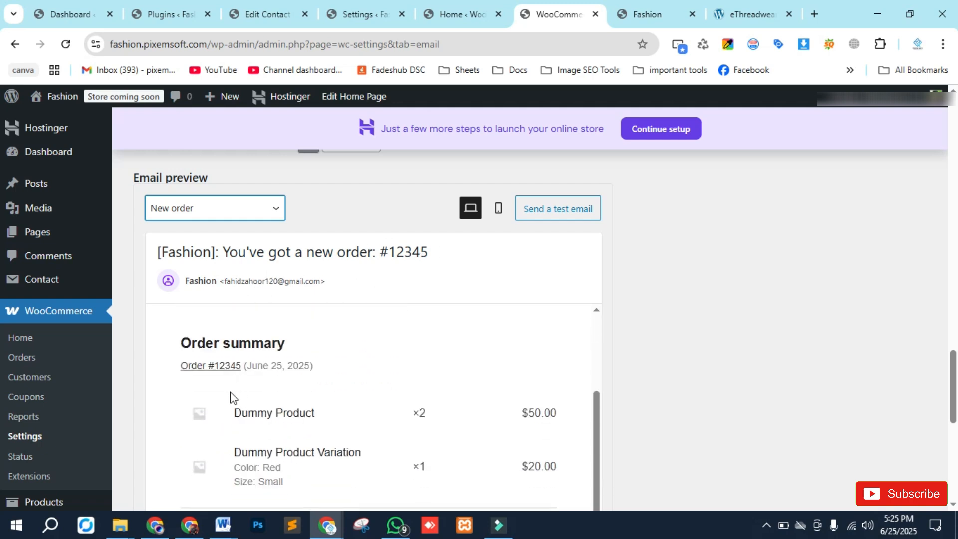
{"action": "scroll", "coordinate": [228, 392], "scroll_direction": "down", "scroll_amount": 5}
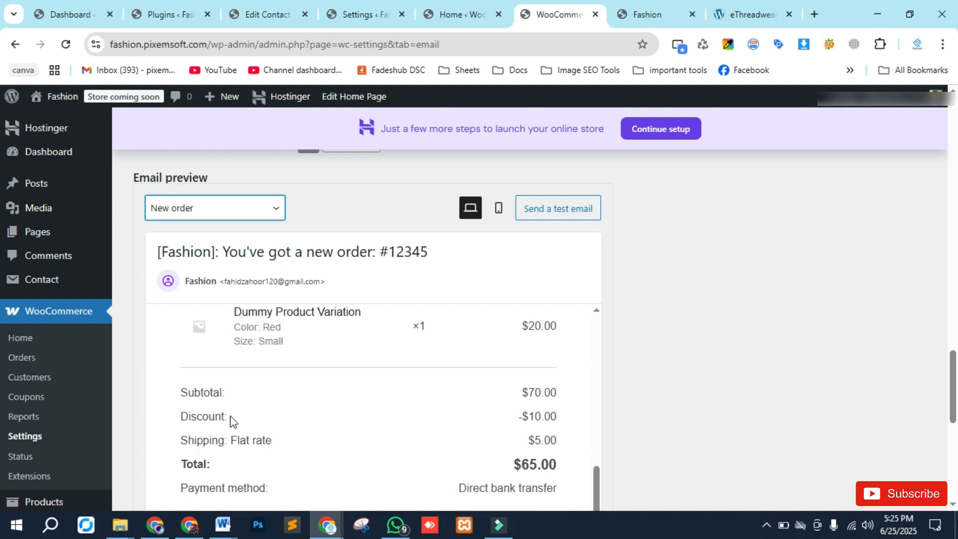
{"action": "scroll", "coordinate": [247, 418], "scroll_direction": "down", "scroll_amount": 5}
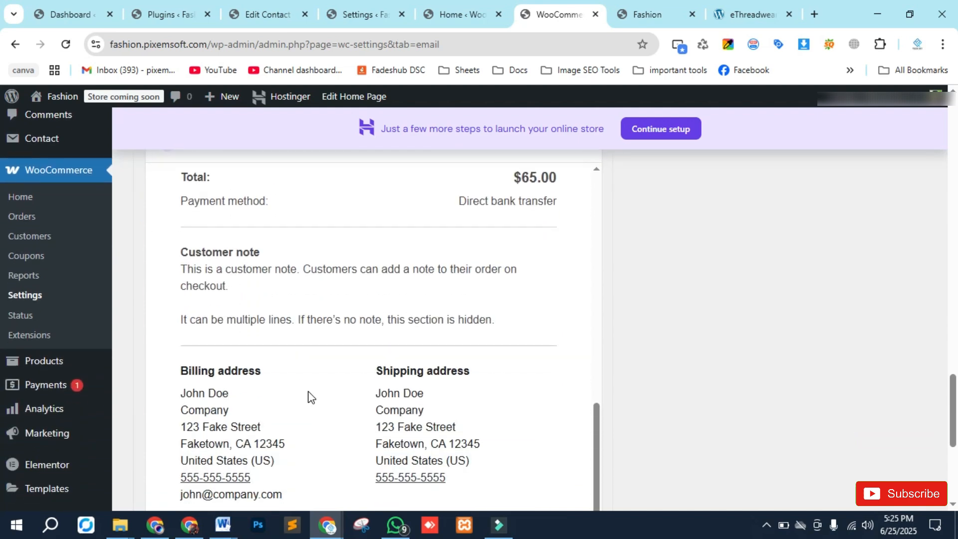
{"action": "scroll", "coordinate": [387, 409], "scroll_direction": "down", "scroll_amount": 5}
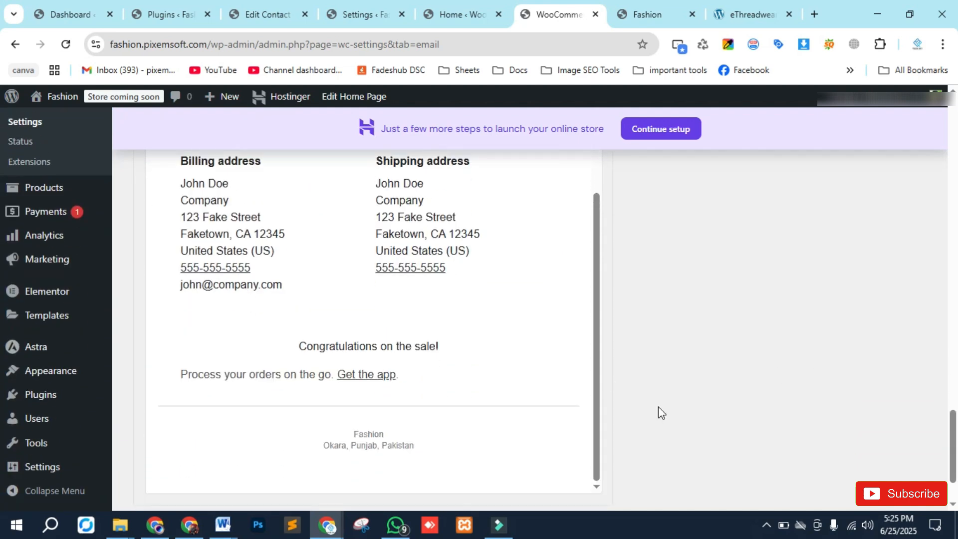
{"action": "scroll", "coordinate": [658, 434], "scroll_direction": "up", "scroll_amount": 5}
{"action": "scroll", "coordinate": [655, 432], "scroll_direction": "up", "scroll_amount": 8}
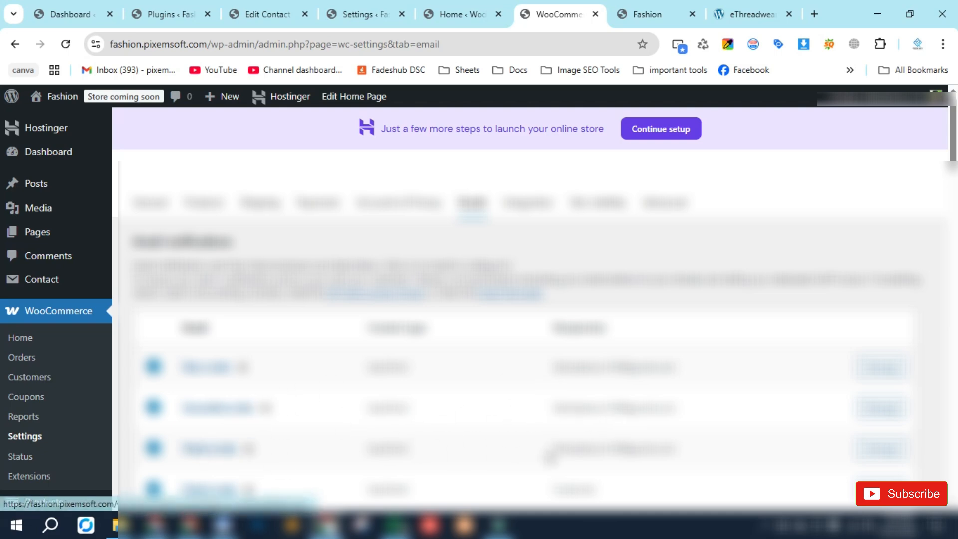
- Look over the email settings page again, from the notification list to the template and color palette options
{"action": "scroll", "coordinate": [364, 305], "scroll_direction": "down", "scroll_amount": 5}
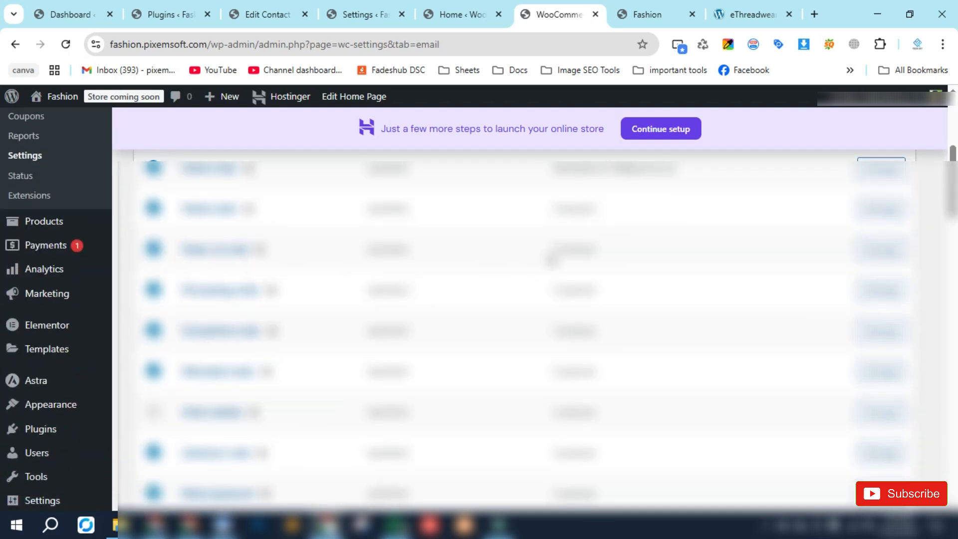
{"action": "scroll", "coordinate": [583, 457], "scroll_direction": "down", "scroll_amount": 2}
{"action": "scroll", "coordinate": [583, 458], "scroll_direction": "down", "scroll_amount": 3}
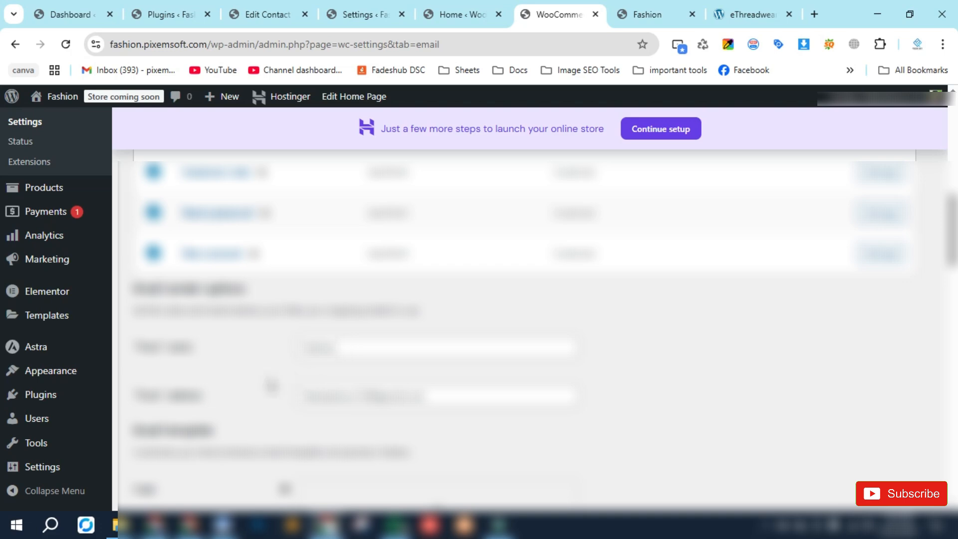
{"action": "scroll", "coordinate": [272, 386], "scroll_direction": "down", "scroll_amount": 3}
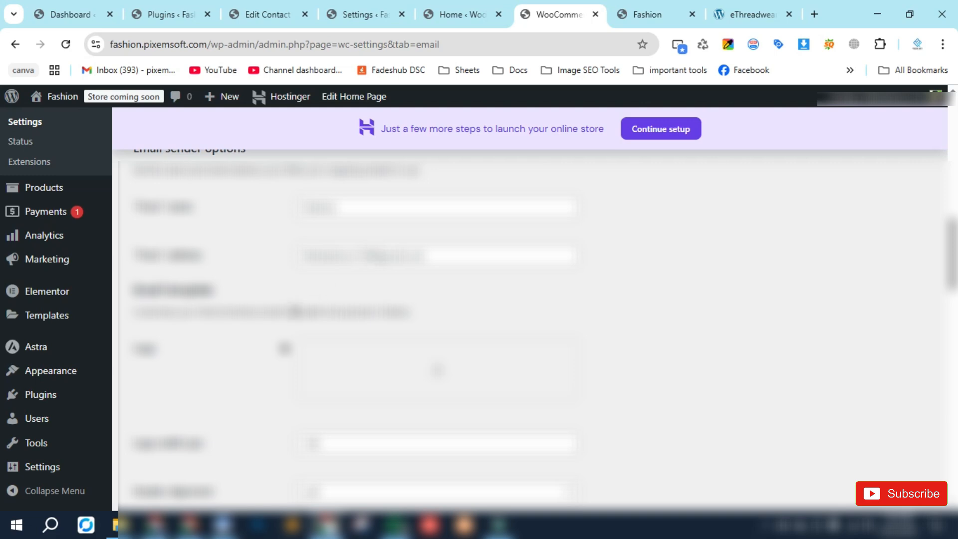
{"action": "scroll", "coordinate": [290, 311], "scroll_direction": "down", "scroll_amount": 10}
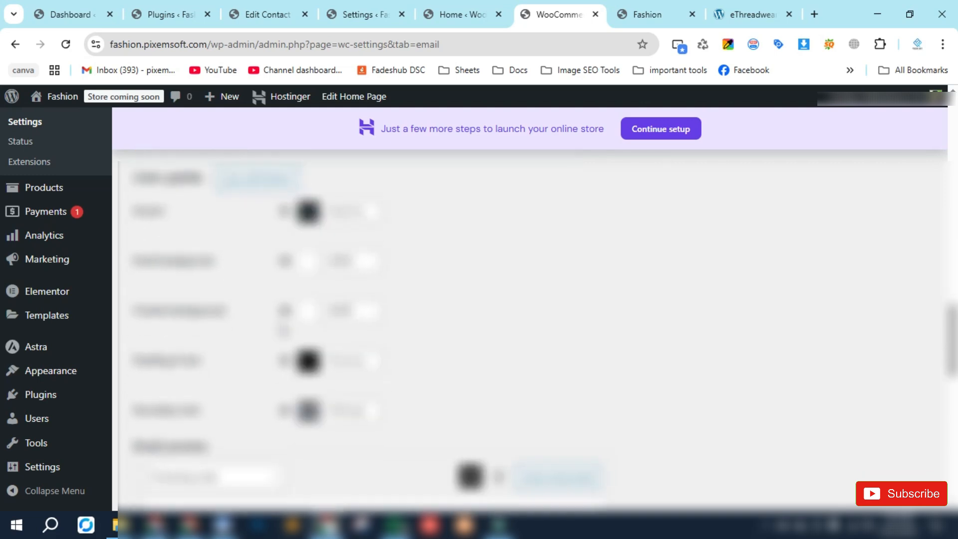
{"action": "scroll", "coordinate": [284, 329], "scroll_direction": "up", "scroll_amount": 2}
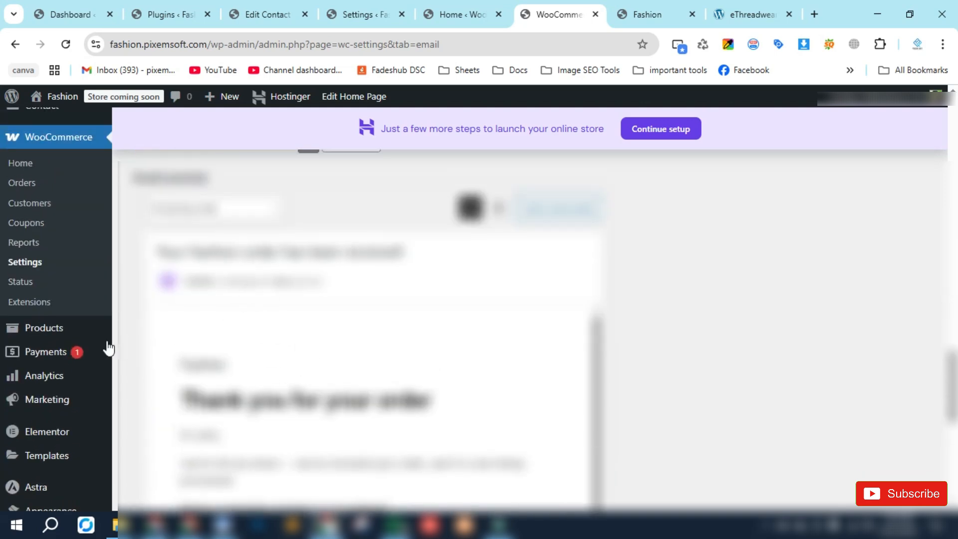
{"action": "scroll", "coordinate": [237, 338], "scroll_direction": "down", "scroll_amount": 5}
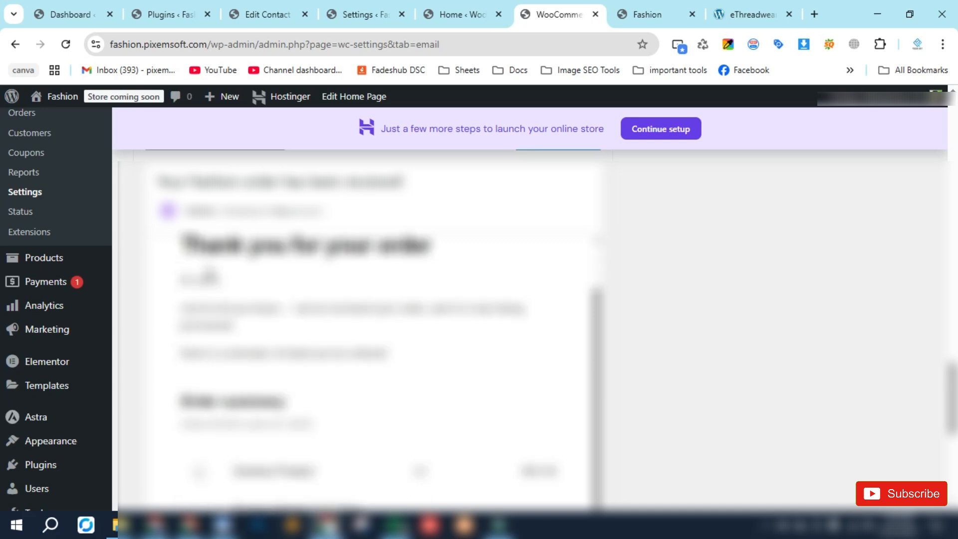
{"action": "scroll", "coordinate": [237, 338], "scroll_direction": "up", "scroll_amount": 5}
{"action": "scroll", "coordinate": [709, 352], "scroll_direction": "up", "scroll_amount": 5}
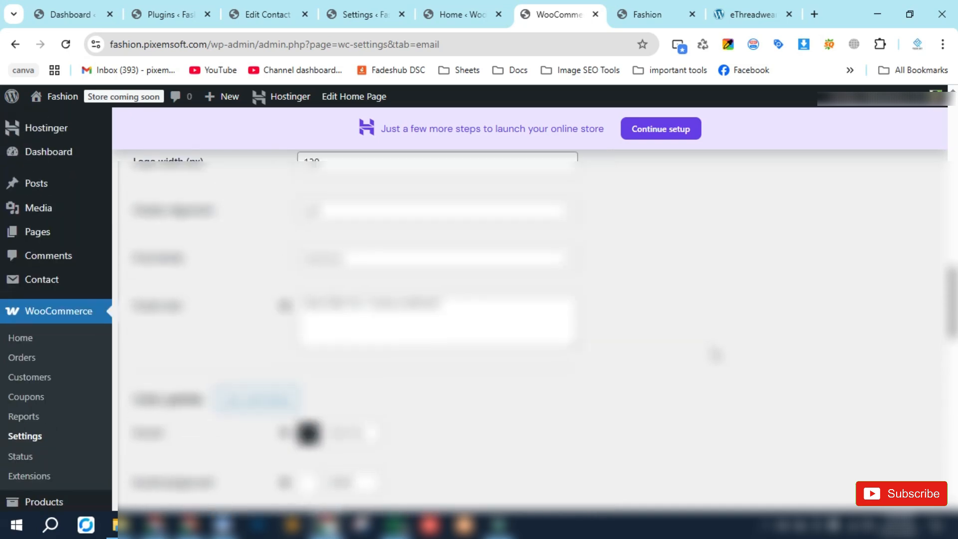
{"action": "scroll", "coordinate": [640, 343], "scroll_direction": "up", "scroll_amount": 5}
{"action": "scroll", "coordinate": [425, 399], "scroll_direction": "down", "scroll_amount": 1}
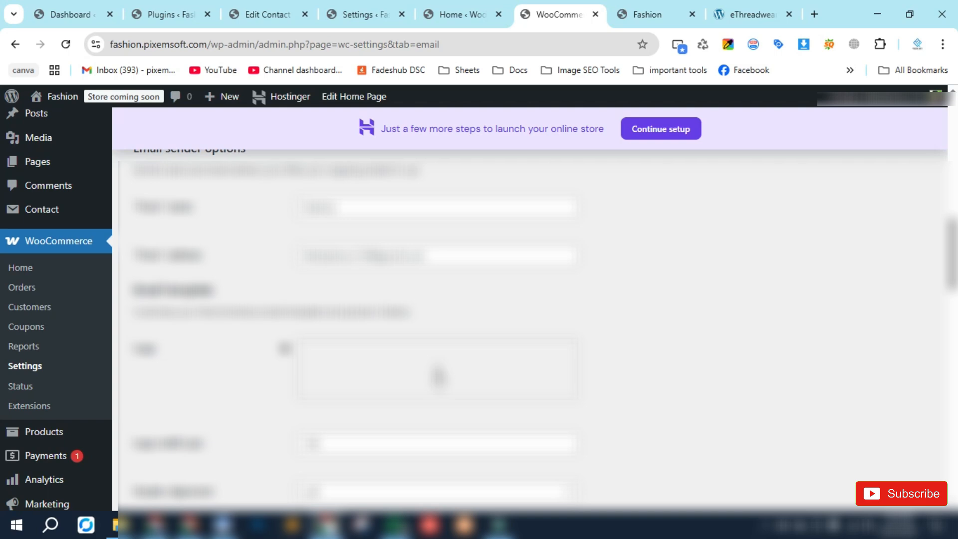
- Examine the email template fields, color palette and order confirmation email preview once more
{"action": "scroll", "coordinate": [98, 338], "scroll_direction": "down", "scroll_amount": 4}
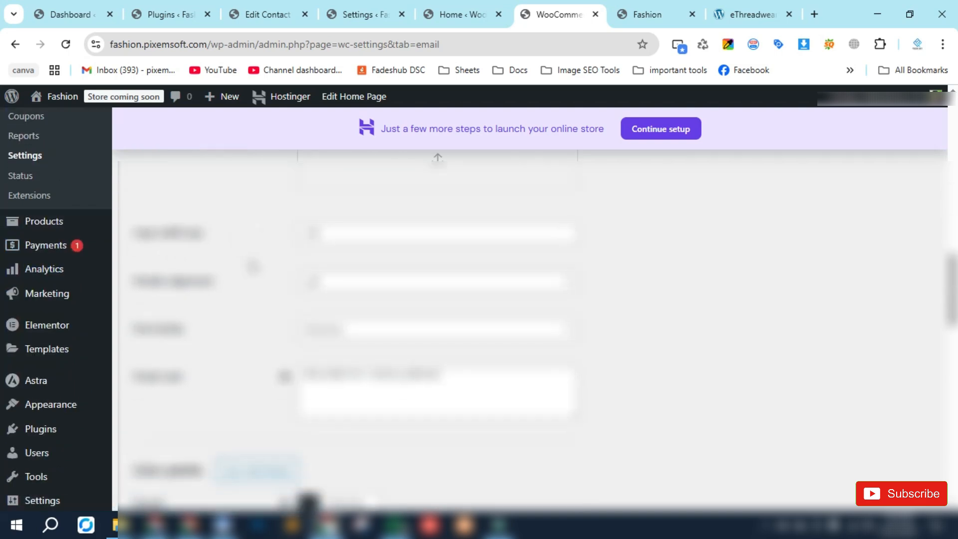
{"action": "scroll", "coordinate": [257, 333], "scroll_direction": "down", "scroll_amount": 4}
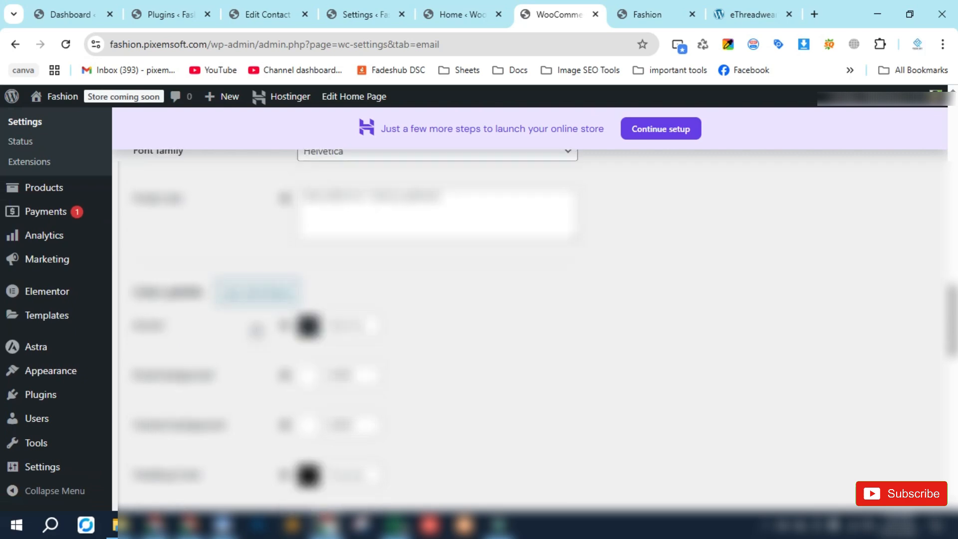
{"action": "scroll", "coordinate": [257, 330], "scroll_direction": "down", "scroll_amount": 2}
{"action": "scroll", "coordinate": [267, 241], "scroll_direction": "down", "scroll_amount": 5}
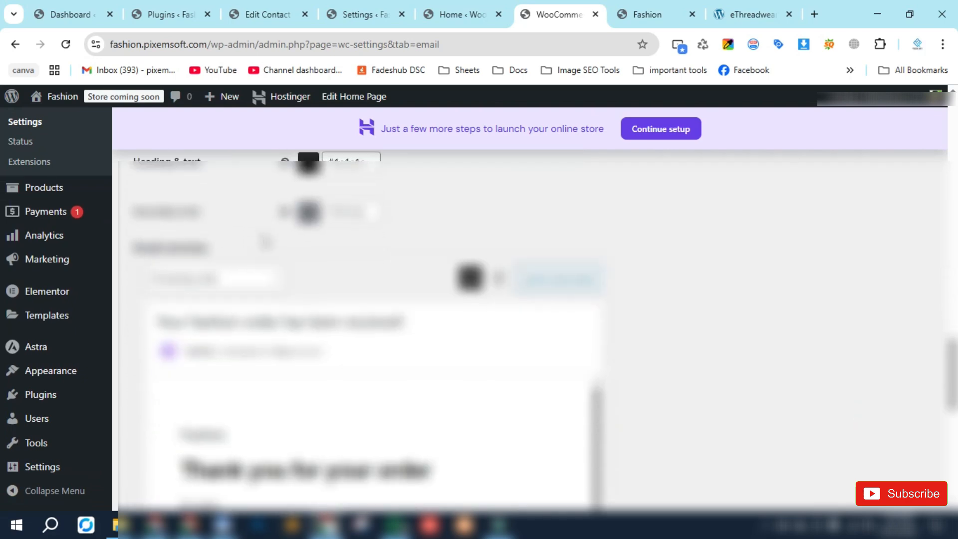
{"action": "scroll", "coordinate": [270, 270], "scroll_direction": "down", "scroll_amount": 8}
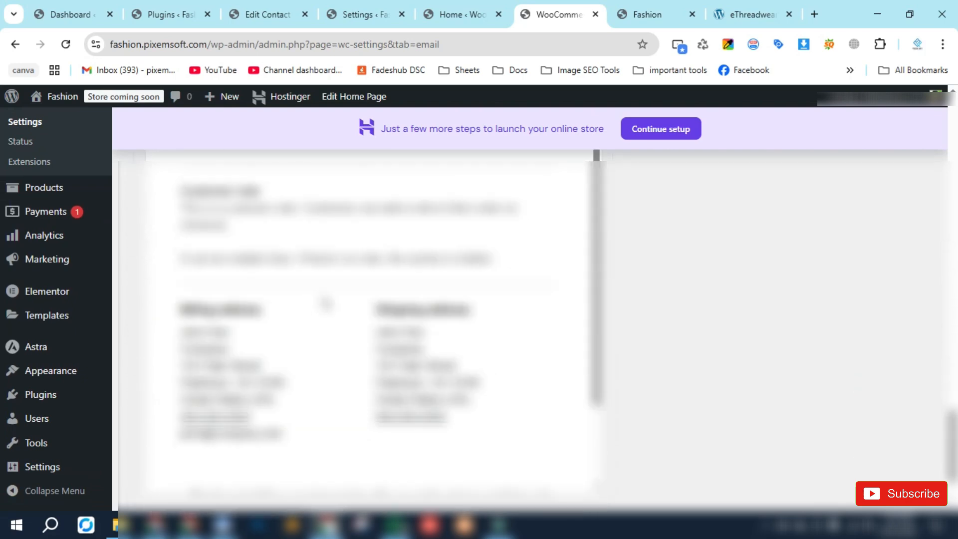
{"action": "scroll", "coordinate": [284, 336], "scroll_direction": "down", "scroll_amount": 3}
{"action": "scroll", "coordinate": [325, 350], "scroll_direction": "up", "scroll_amount": 8}
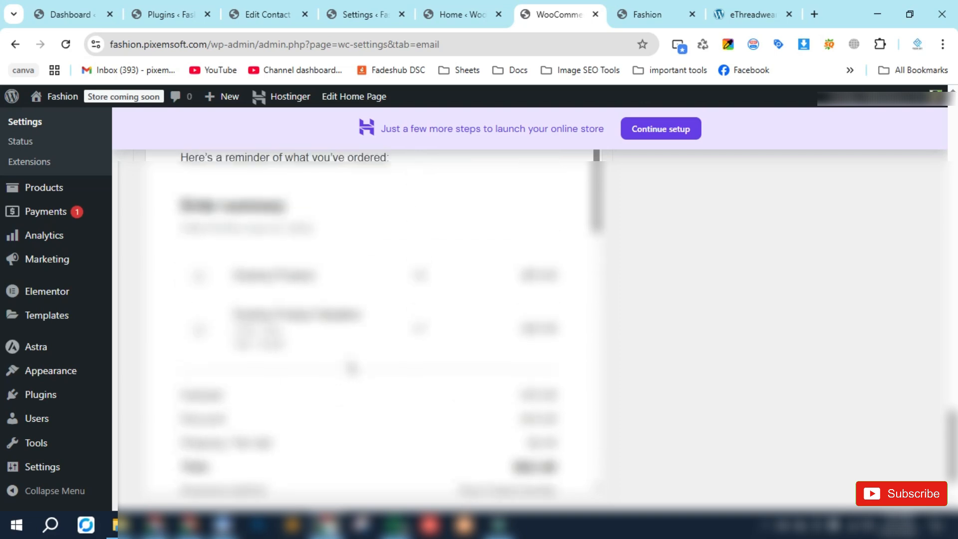
{"action": "scroll", "coordinate": [748, 314], "scroll_direction": "up", "scroll_amount": 10}
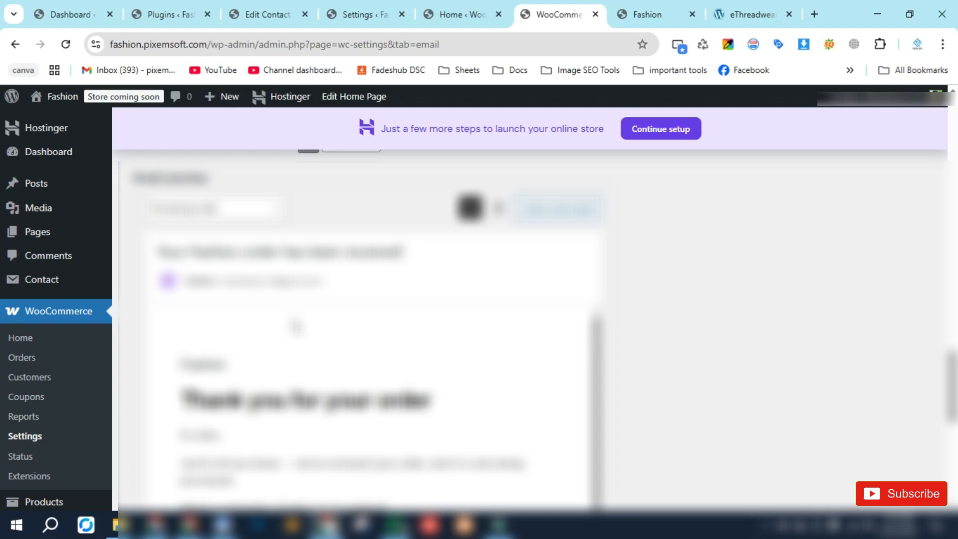
{"action": "scroll", "coordinate": [296, 327], "scroll_direction": "down", "scroll_amount": 2}
{"action": "scroll", "coordinate": [295, 327], "scroll_direction": "up", "scroll_amount": 2}
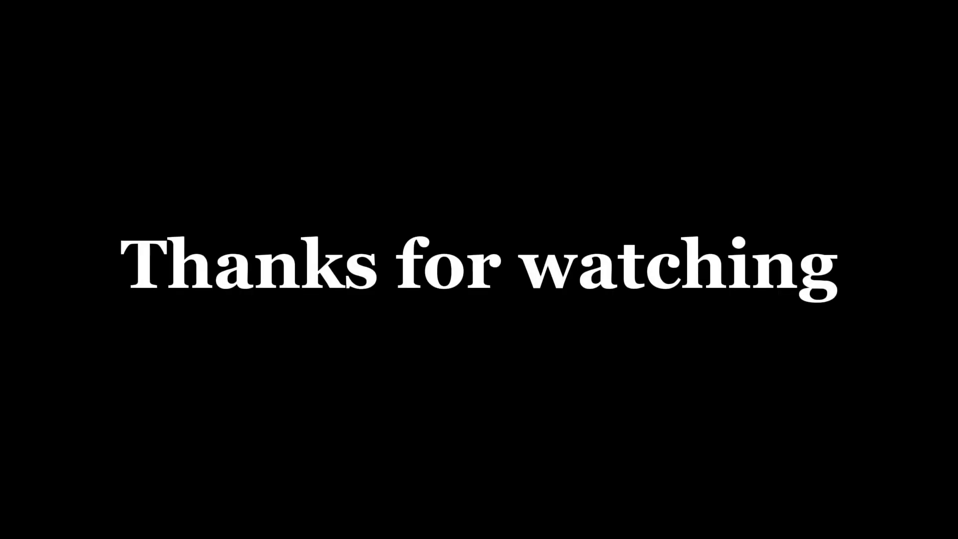